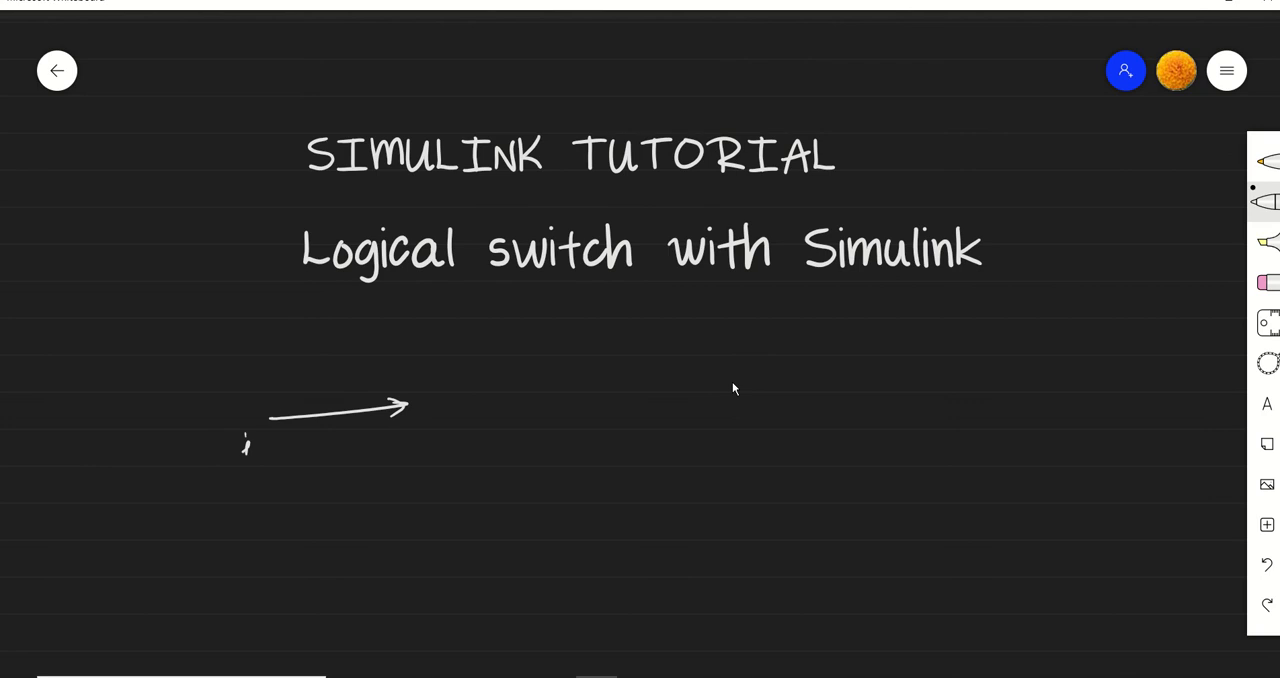
# Sketch the switch block diagram in white: label the input signal, draw a box captioned "switch", and add an arrow labelled "output"
pyautogui.moveTo(266, 470)
pyautogui.mouseDown()
pyautogui.moveTo(296, 492)
pyautogui.moveTo(338, 462)
pyautogui.mouseUp()
pyautogui.moveTo(414, 380); pyautogui.dragTo(411, 441)
pyautogui.moveTo(418, 358)
pyautogui.mouseDown()
pyautogui.moveTo(512, 433)
pyautogui.moveTo(406, 442)
pyautogui.mouseUp()
pyautogui.moveTo(462, 476)
pyautogui.mouseDown()
pyautogui.moveTo(446, 476)
pyautogui.moveTo(444, 496)
pyautogui.mouseUp()
pyautogui.moveTo(452, 484); pyautogui.dragTo(506, 456)
pyautogui.moveTo(512, 470); pyautogui.dragTo(534, 460)
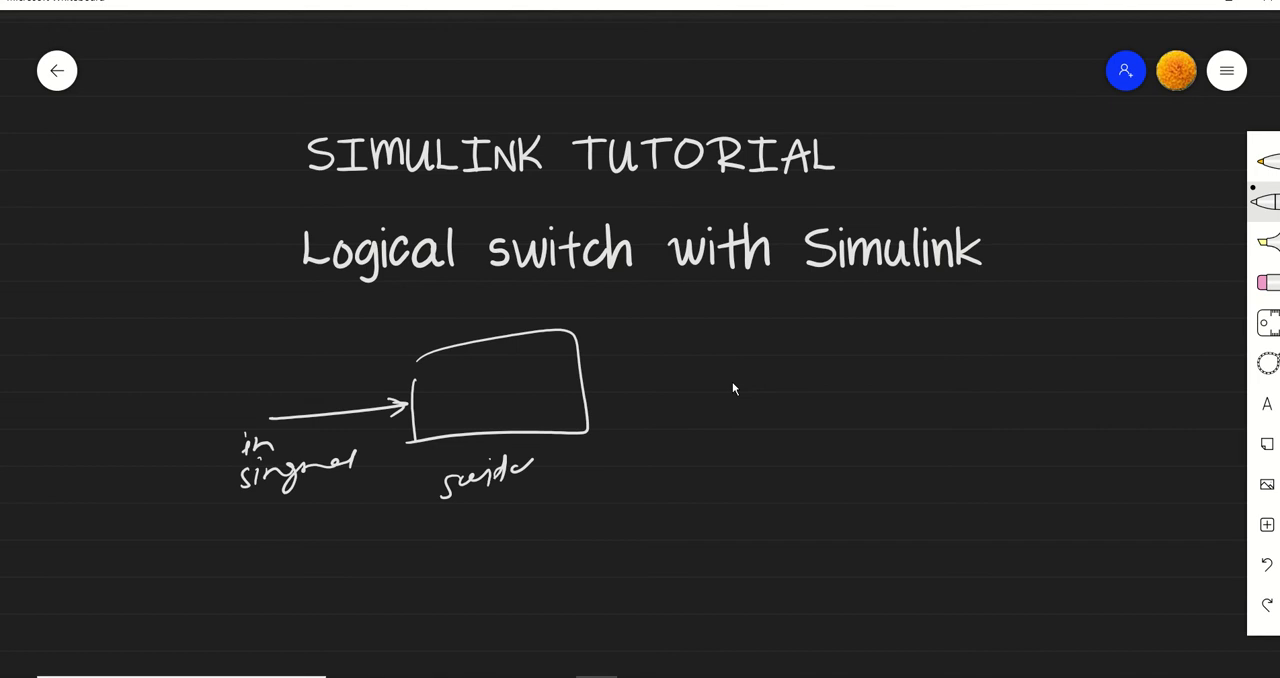
pyautogui.moveTo(582, 380); pyautogui.dragTo(694, 369)
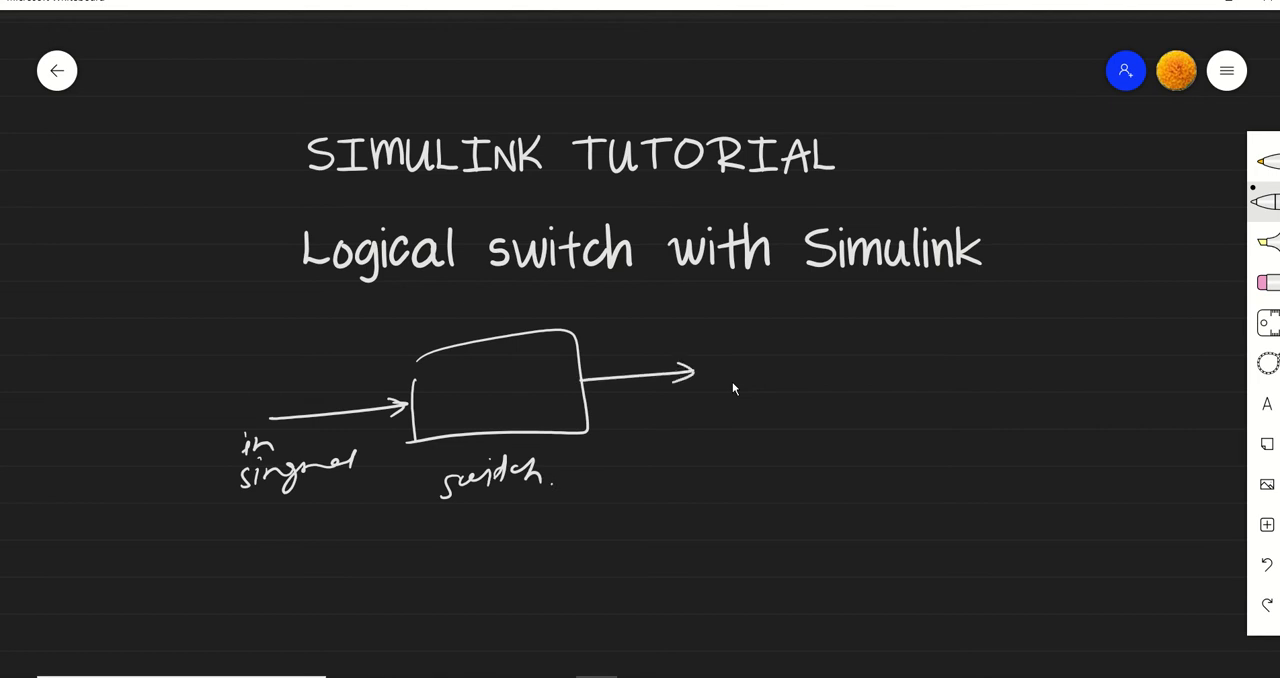
pyautogui.moveTo(716, 372)
pyautogui.mouseDown()
pyautogui.moveTo(766, 350)
pyautogui.moveTo(780, 394)
pyautogui.moveTo(826, 338)
pyautogui.mouseUp()
# In yellow, write ">0" inside the switch box and connect boxed inputs "in1" above and "in2" below to it
pyautogui.click(1265, 161)
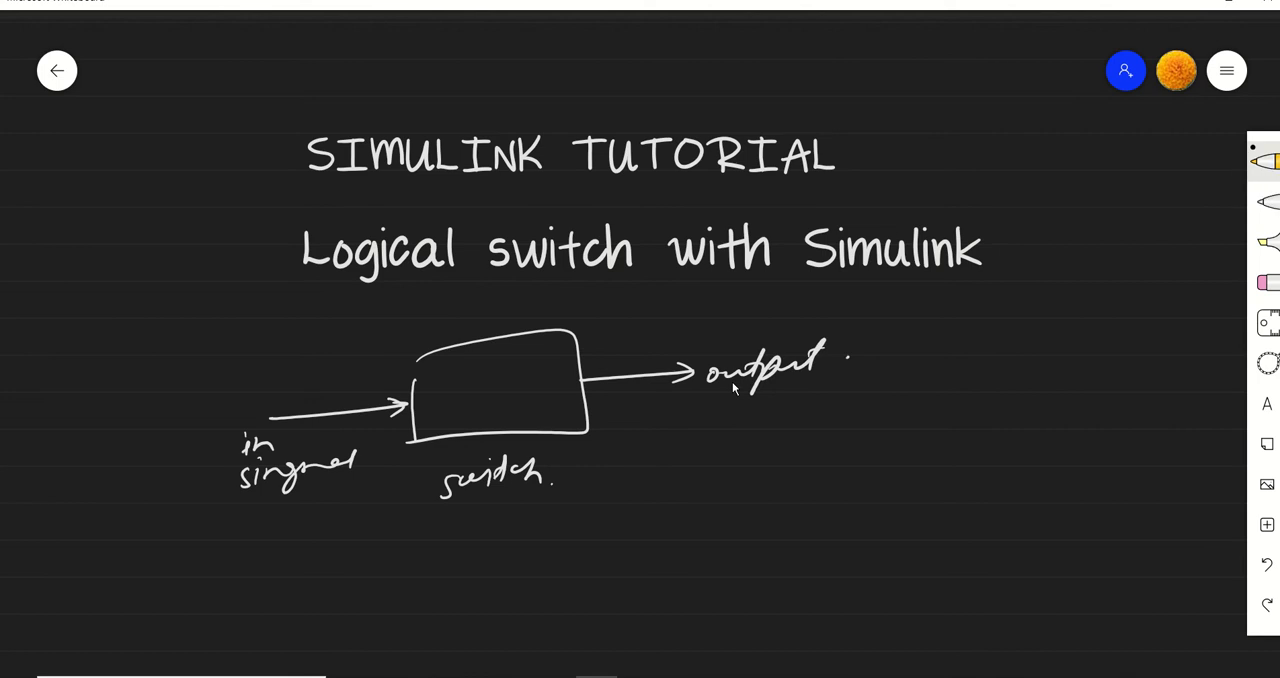
pyautogui.moveTo(446, 385)
pyautogui.mouseDown()
pyautogui.moveTo(448, 403)
pyautogui.moveTo(487, 384)
pyautogui.mouseUp()
pyautogui.moveTo(358, 320)
pyautogui.mouseDown()
pyautogui.moveTo(422, 310)
pyautogui.moveTo(466, 341)
pyautogui.mouseUp()
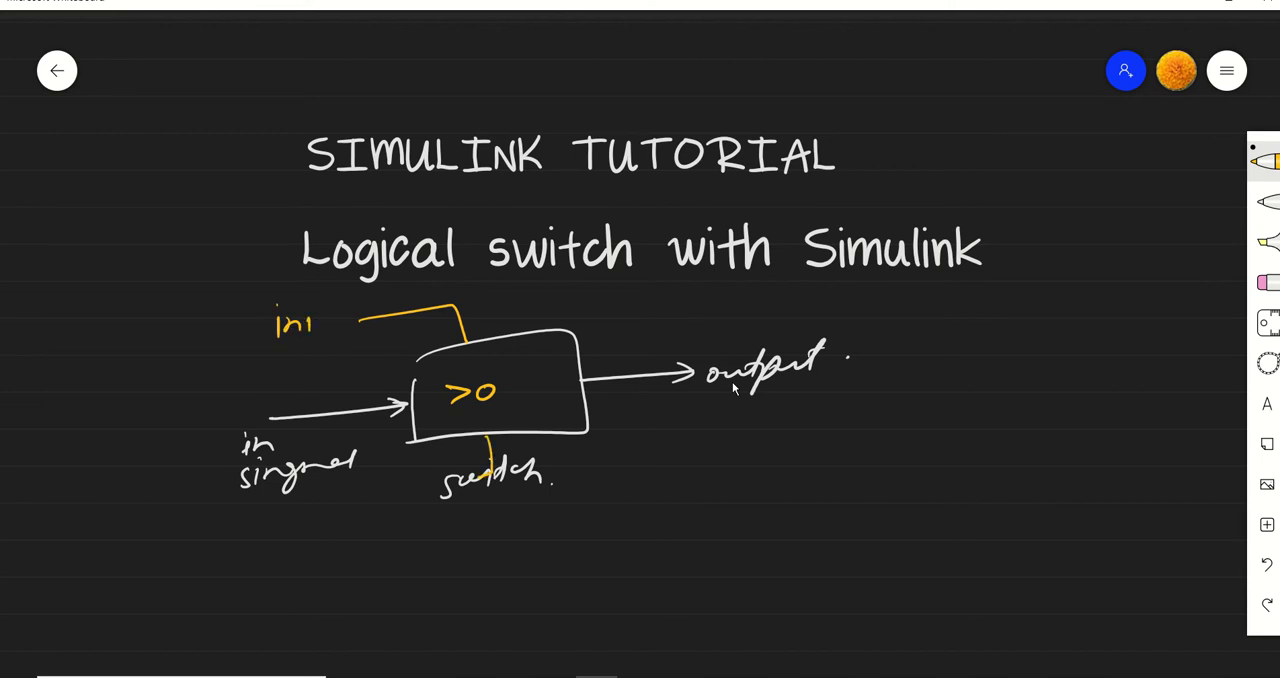
pyautogui.moveTo(484, 478); pyautogui.dragTo(335, 519)
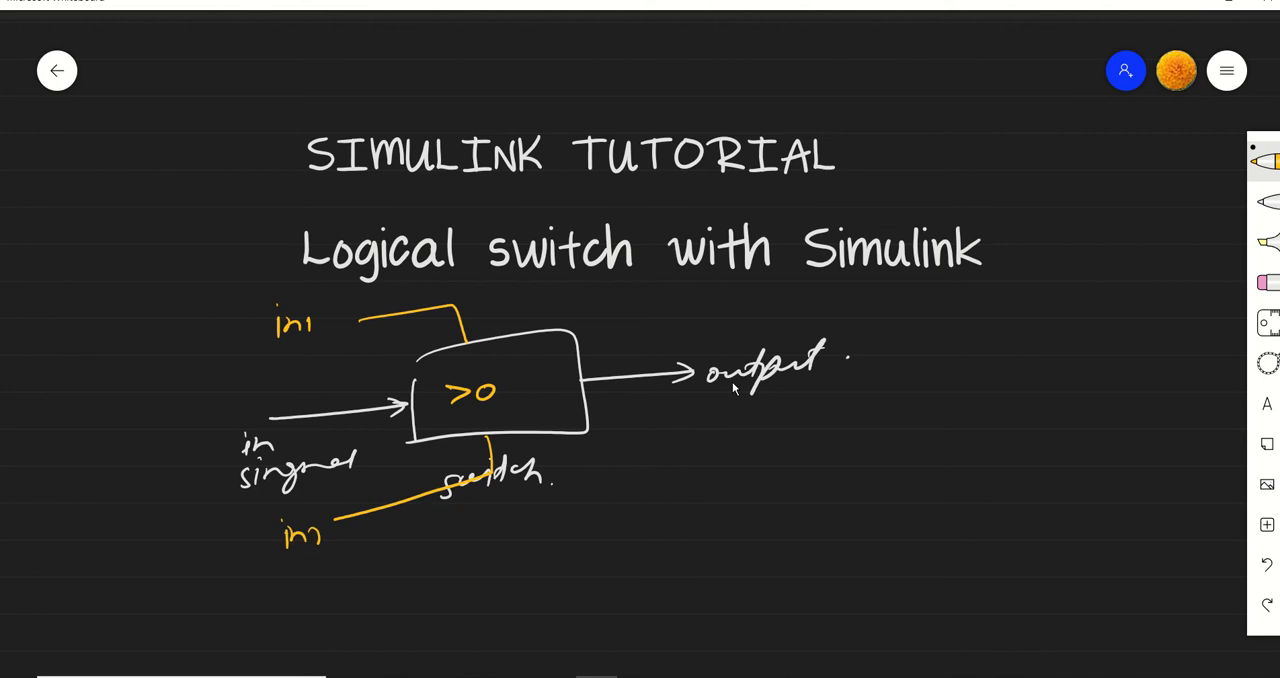
pyautogui.moveTo(244, 290)
pyautogui.mouseDown()
pyautogui.moveTo(258, 366)
pyautogui.moveTo(362, 344)
pyautogui.moveTo(266, 366)
pyautogui.mouseUp()
pyautogui.moveTo(259, 526); pyautogui.dragTo(270, 585)
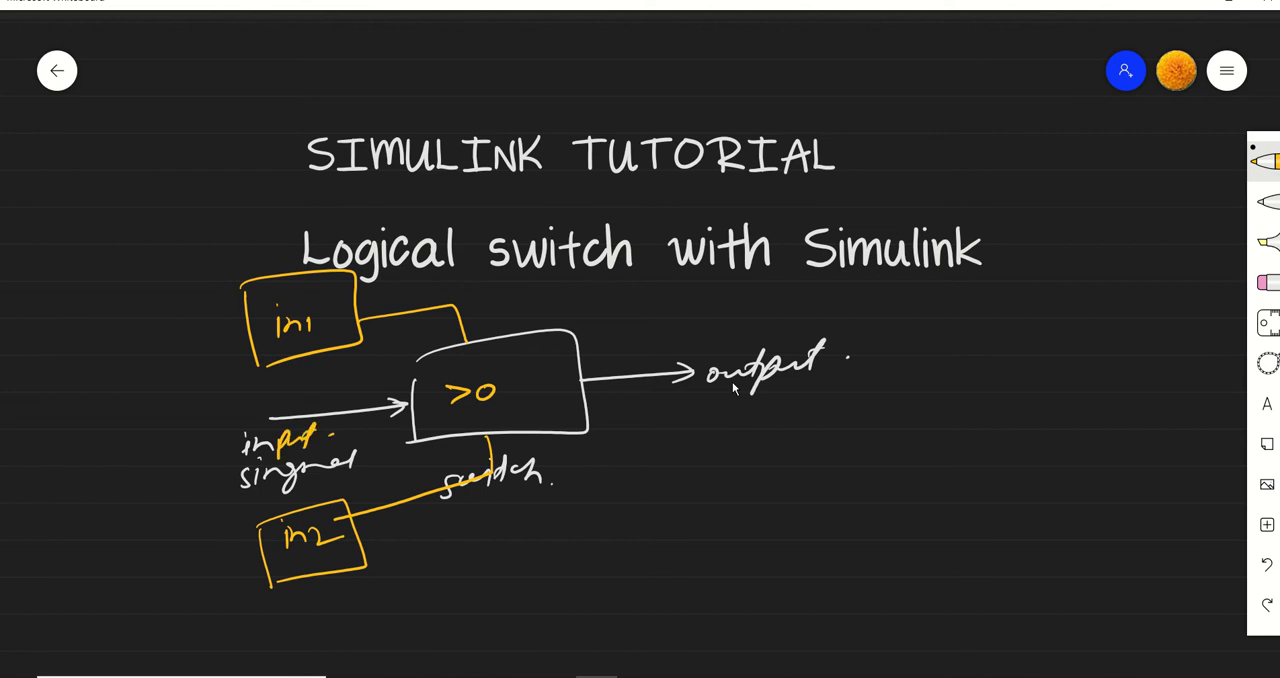
# Draw a box beside the output label and handwrite a caption beneath it
pyautogui.moveTo(868, 342)
pyautogui.mouseDown()
pyautogui.moveTo(872, 428)
pyautogui.moveTo(1016, 412)
pyautogui.moveTo(874, 430)
pyautogui.mouseUp()
pyautogui.moveTo(898, 464); pyautogui.dragTo(880, 492)
pyautogui.moveTo(910, 466); pyautogui.dragTo(924, 496)
pyautogui.moveTo(928, 468); pyautogui.dragTo(990, 474)
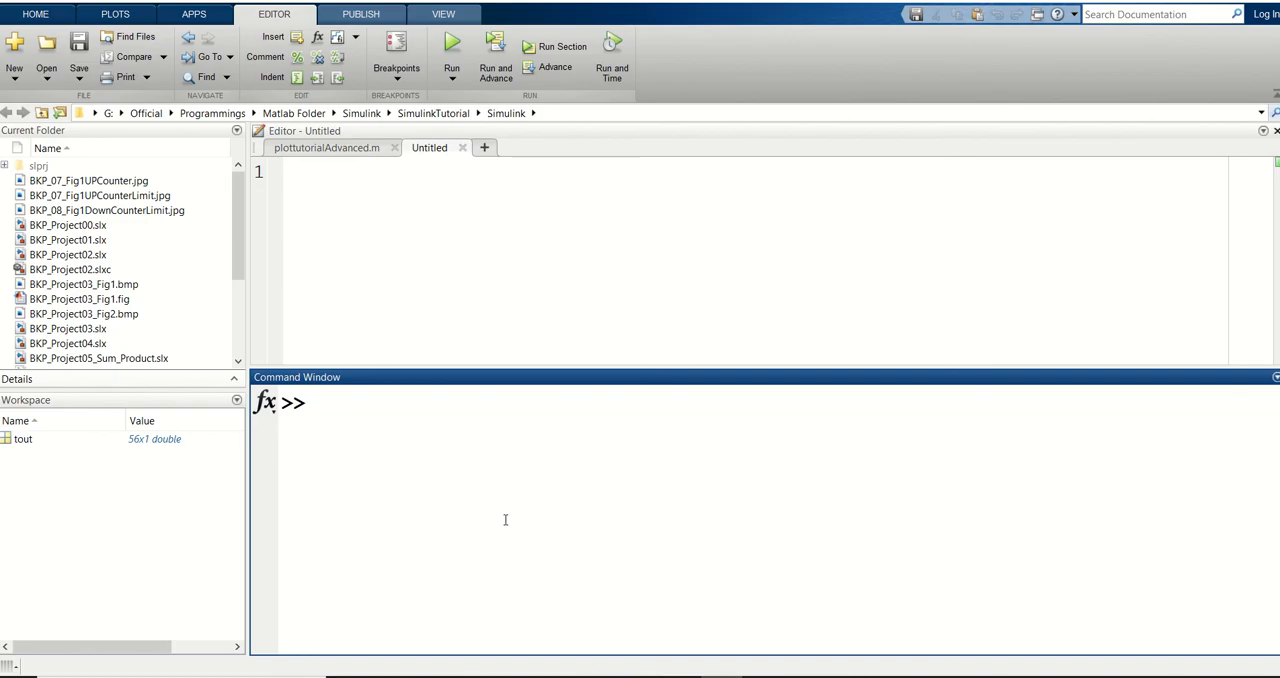
# Switch to MATLAB, launch Simulink with the simulink command, and create a blank model in a maximized window
pyautogui.write('simulnk')
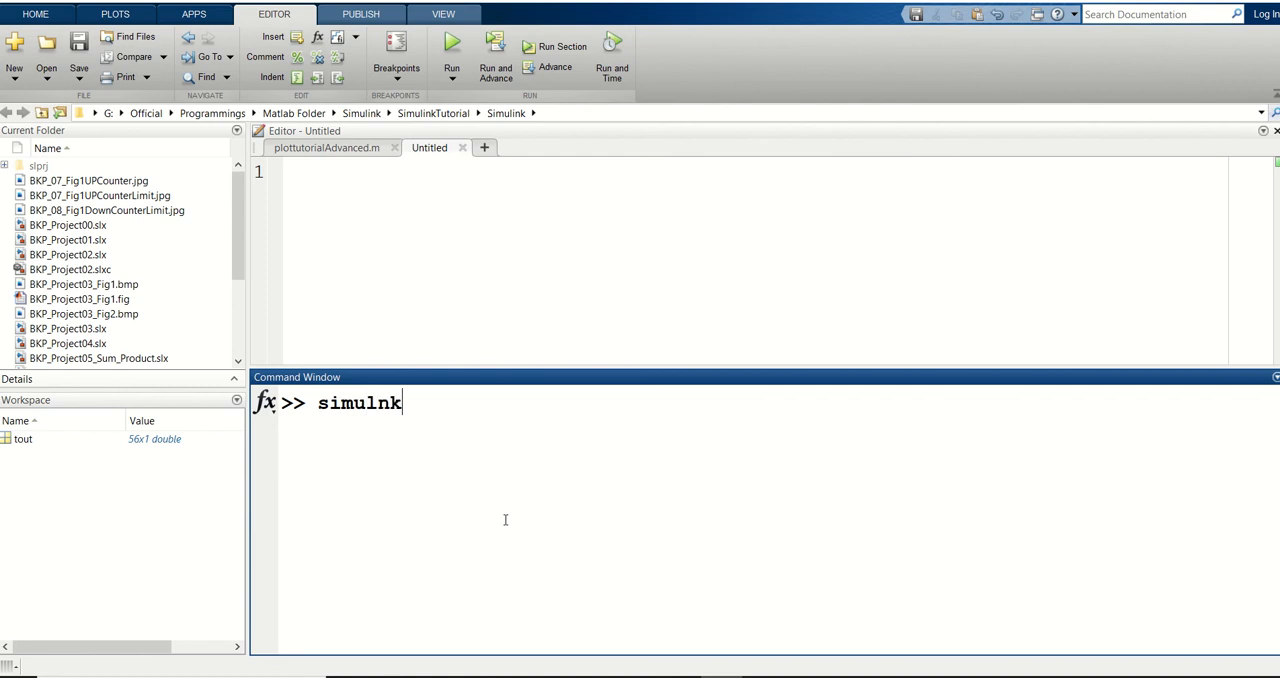
pyautogui.press('BackSpace')
pyautogui.press('BackSpace')
pyautogui.write('ink')
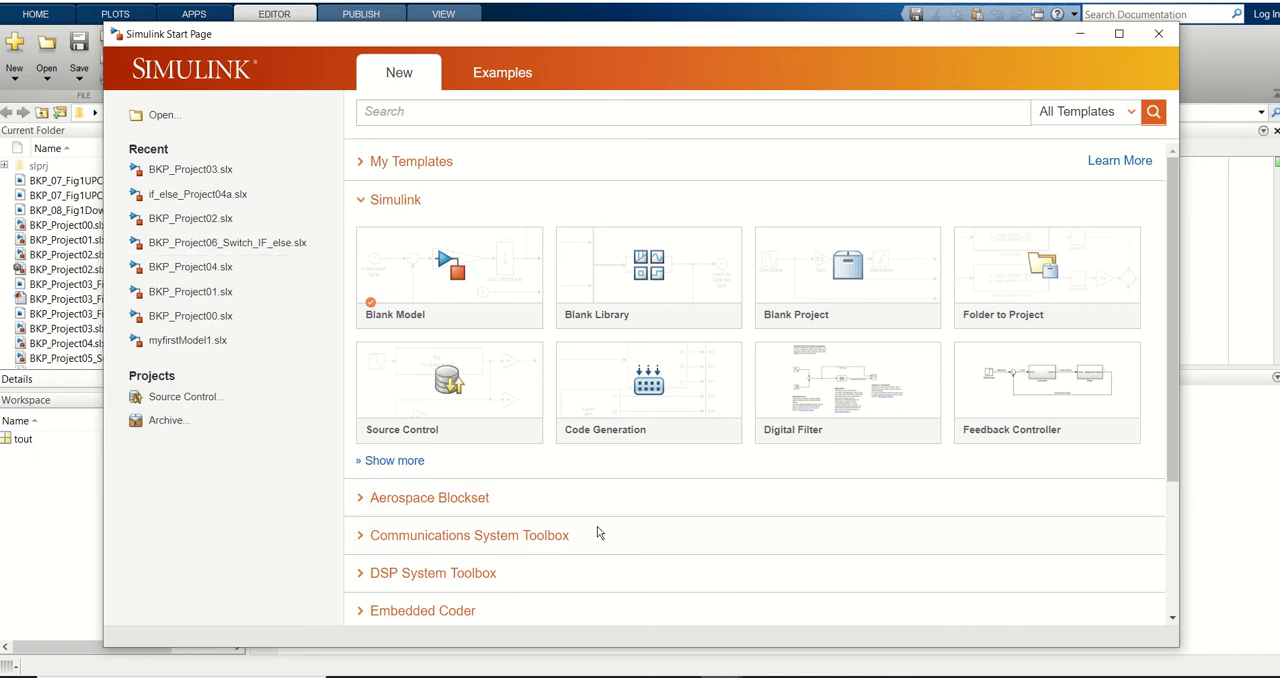
pyautogui.click(447, 263)
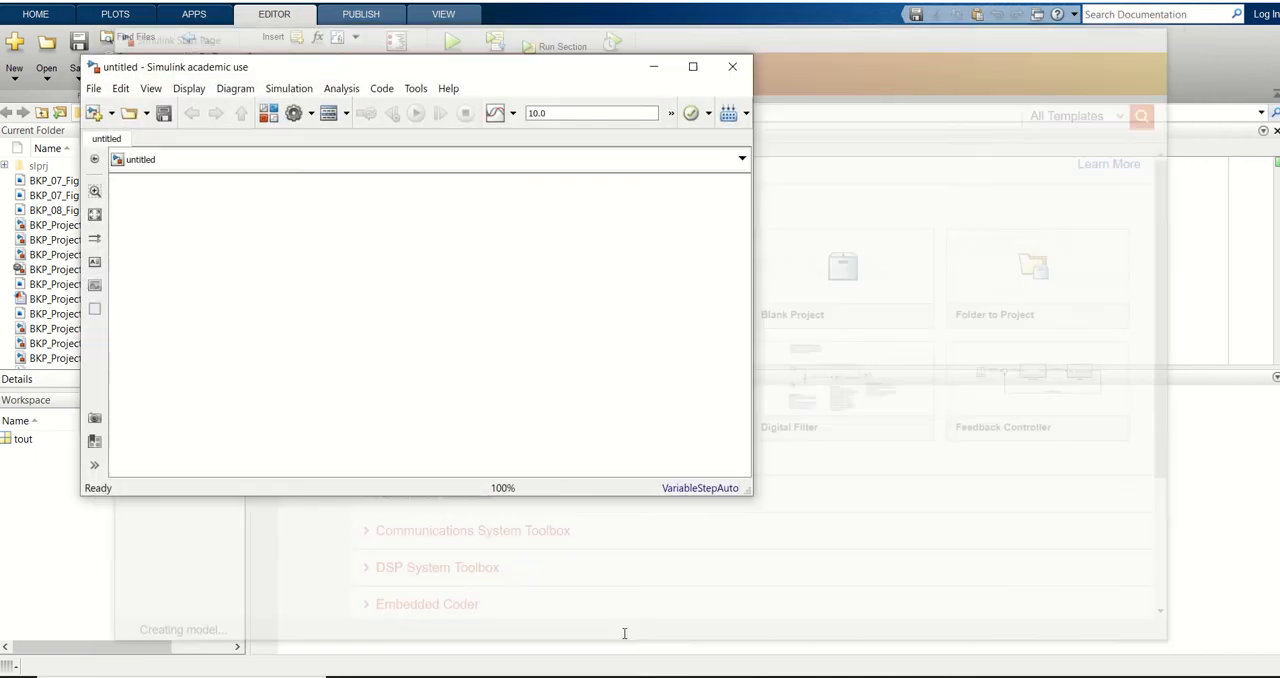
pyautogui.click(692, 68)
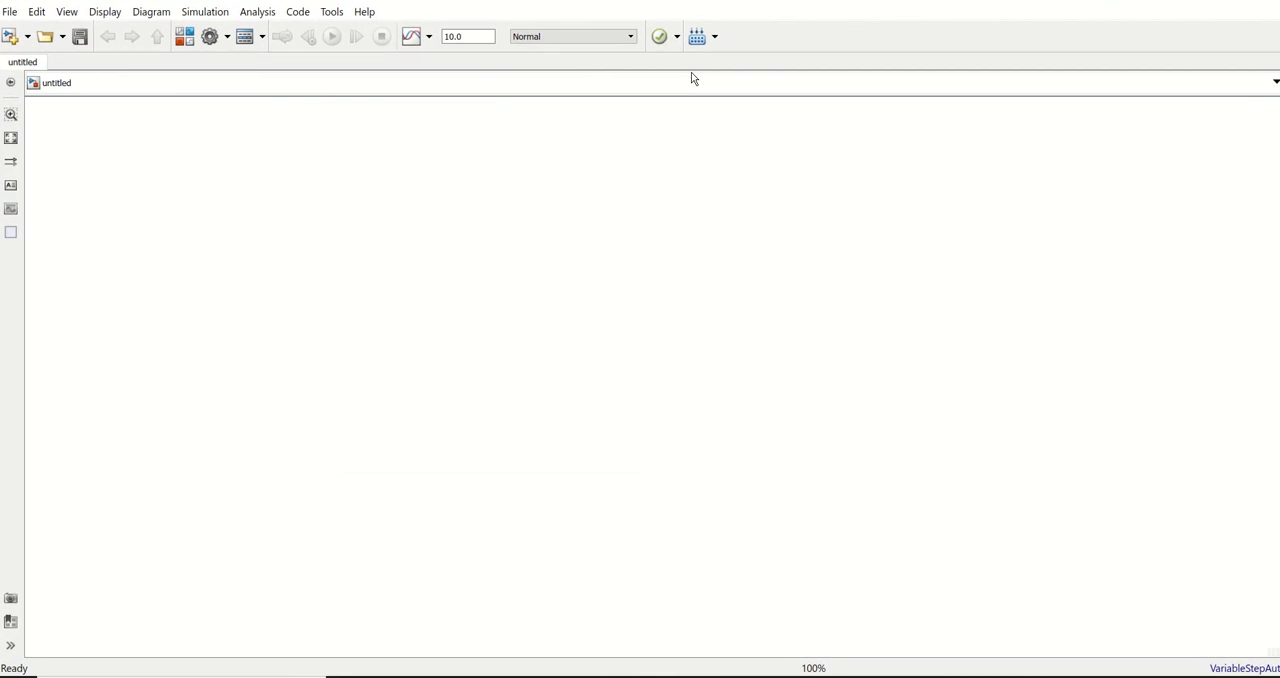
# Insert a Sine Wave block from Simulink/Sources and place it on the left side of the model canvas
pyautogui.doubleClick(543, 289)
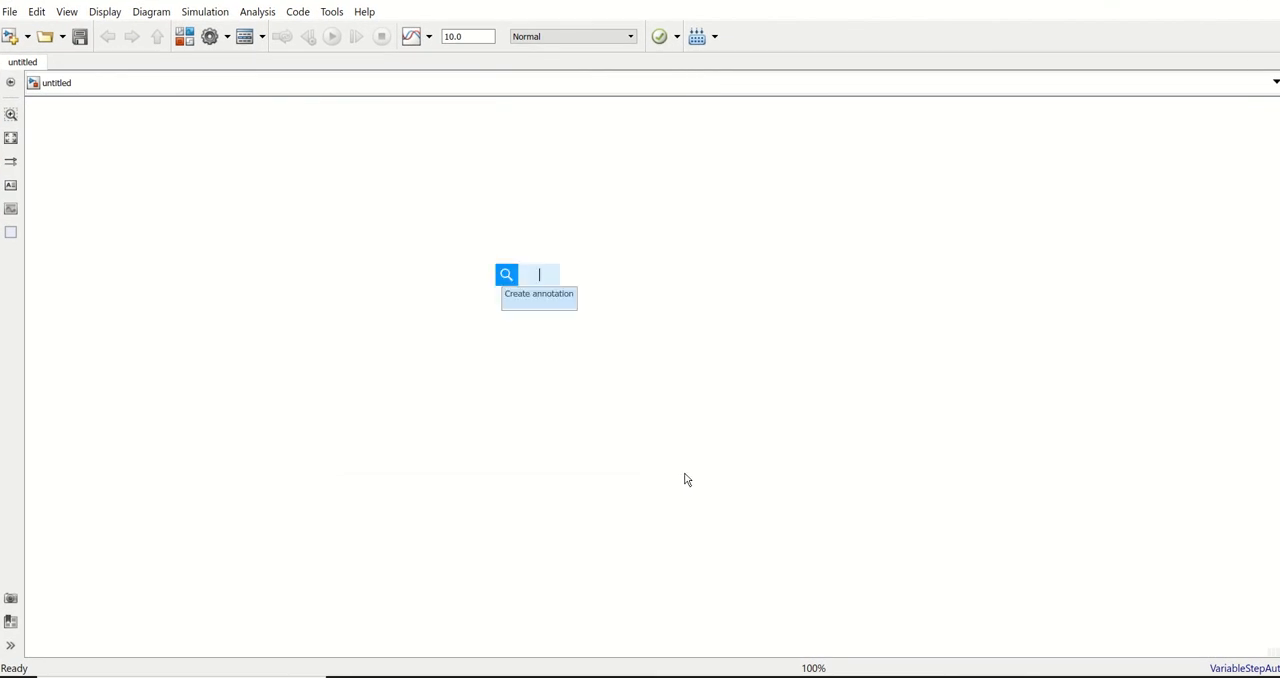
pyautogui.write('sin')
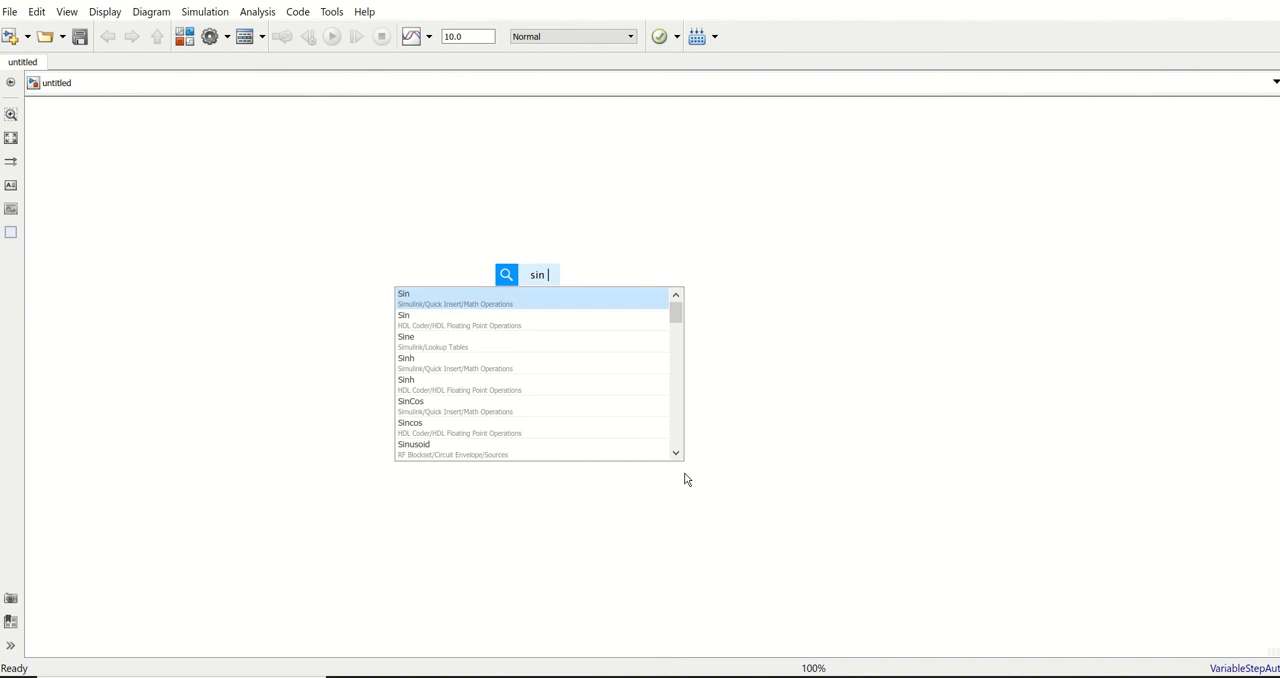
pyautogui.write(' wave')
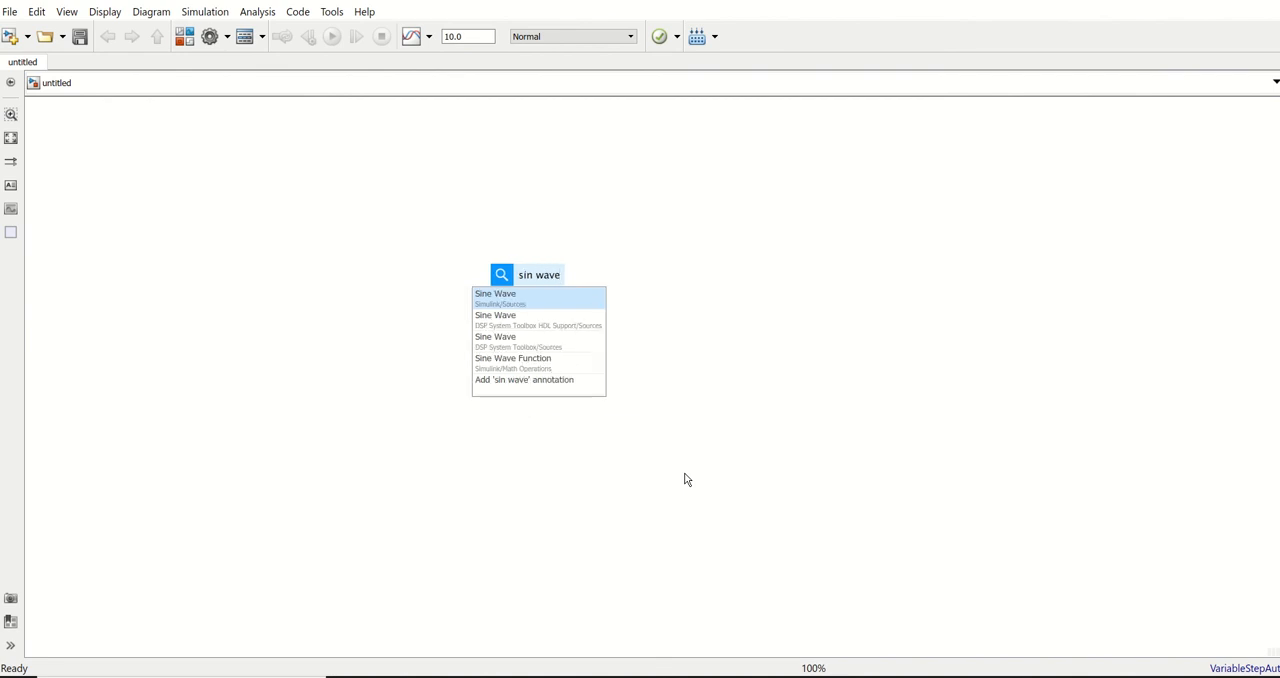
pyautogui.press('Return')
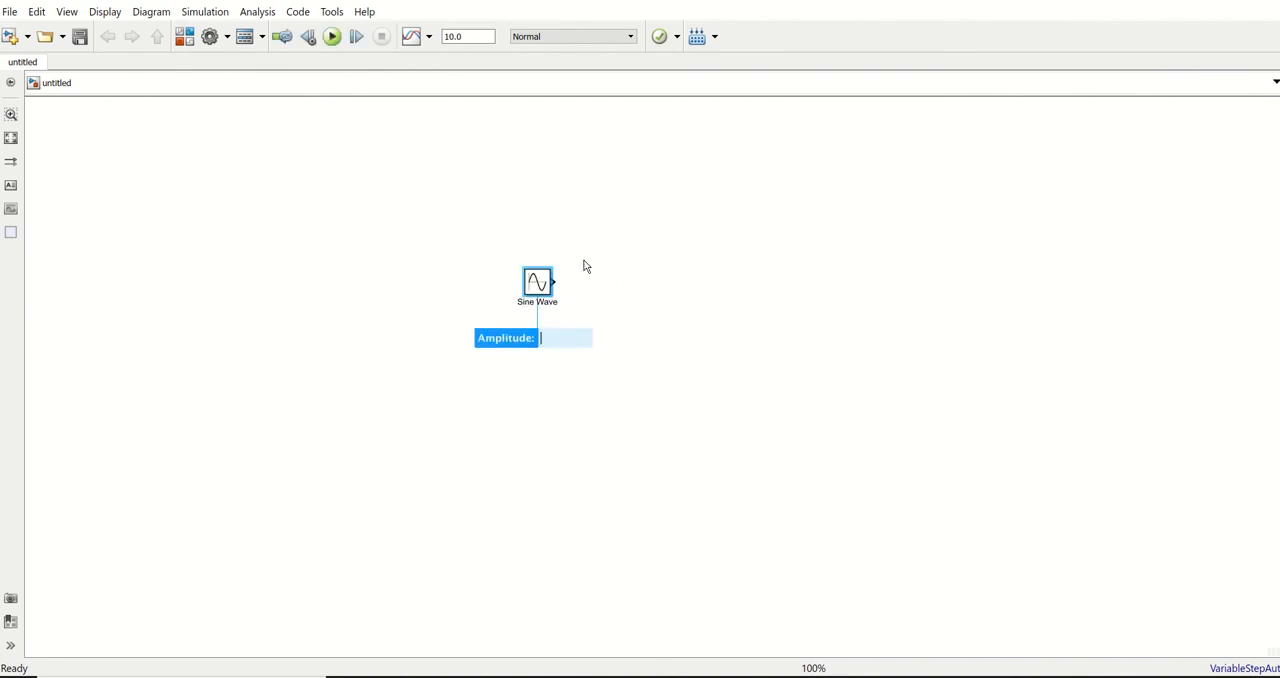
pyautogui.scroll(3, 588, 276)
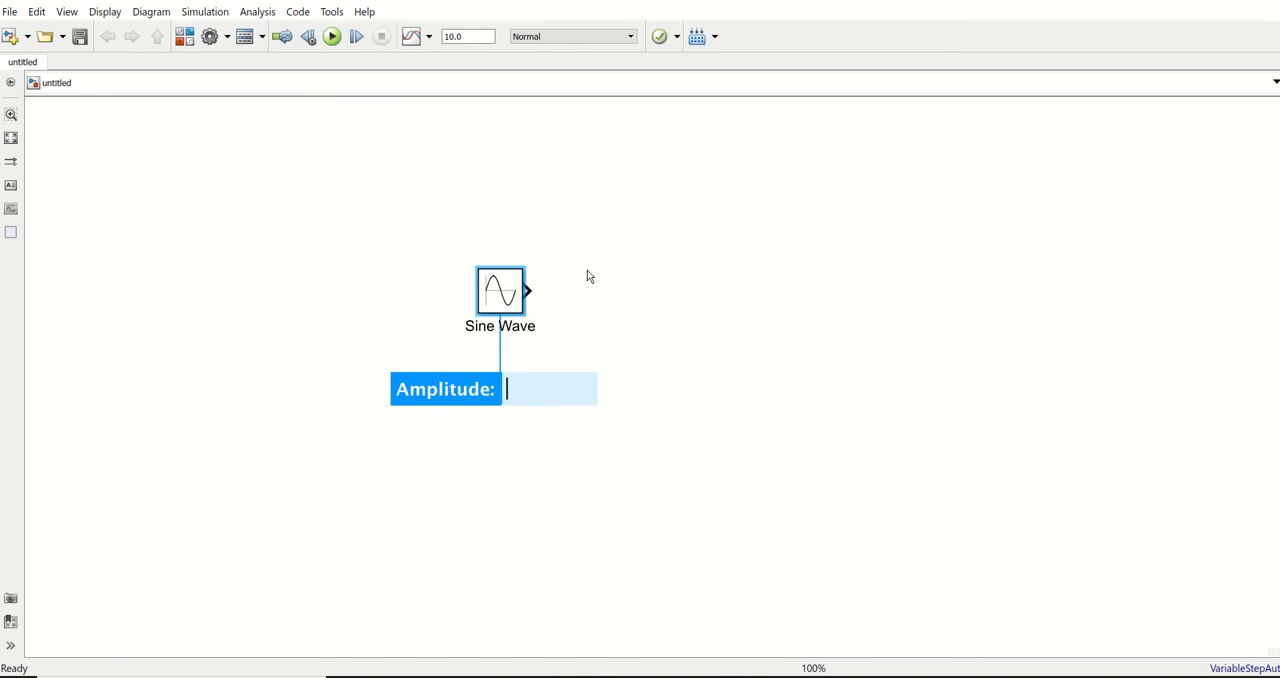
pyautogui.scroll(1, 588, 272)
pyautogui.click(690, 330)
pyautogui.moveTo(467, 311); pyautogui.dragTo(296, 336)
# Insert a Switch block from Simulink/Signal Routing and position it to the right of the Sine Wave block
pyautogui.doubleClick(661, 320)
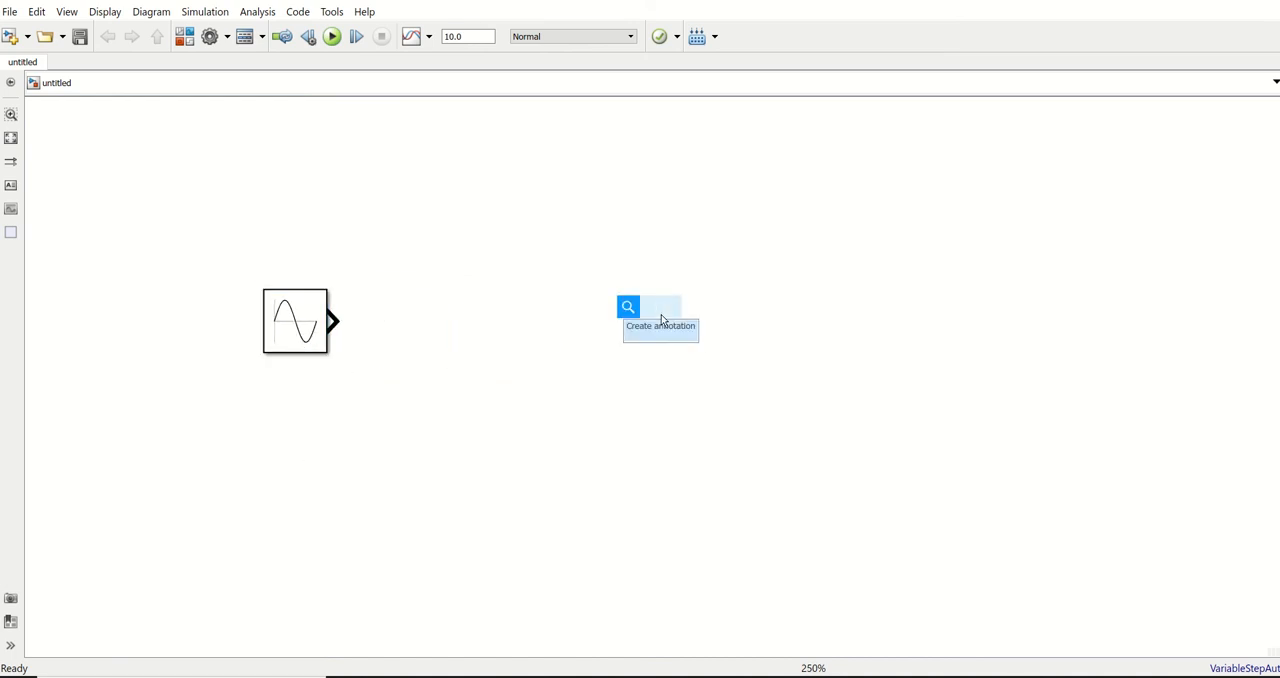
pyautogui.write('wish')
pyautogui.press('BackSpace')
pyautogui.press('BackSpace')
pyautogui.press('BackSpace')
pyautogui.press('BackSpace')
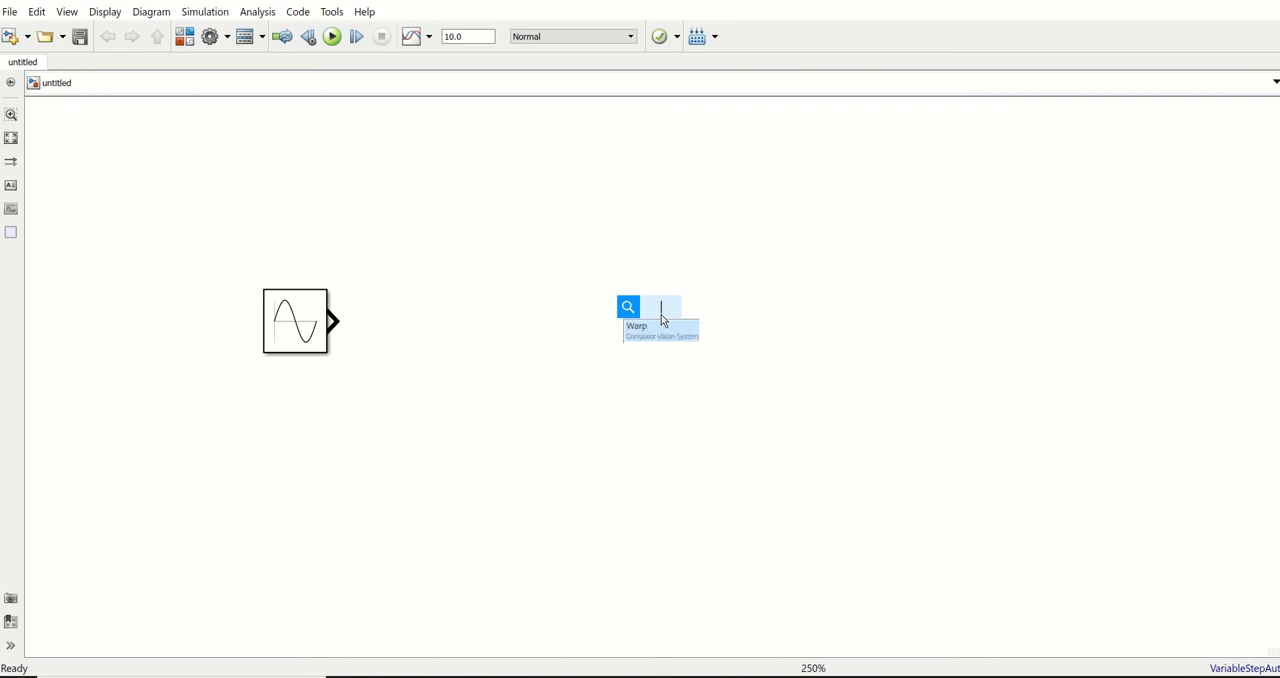
pyautogui.write('switch')
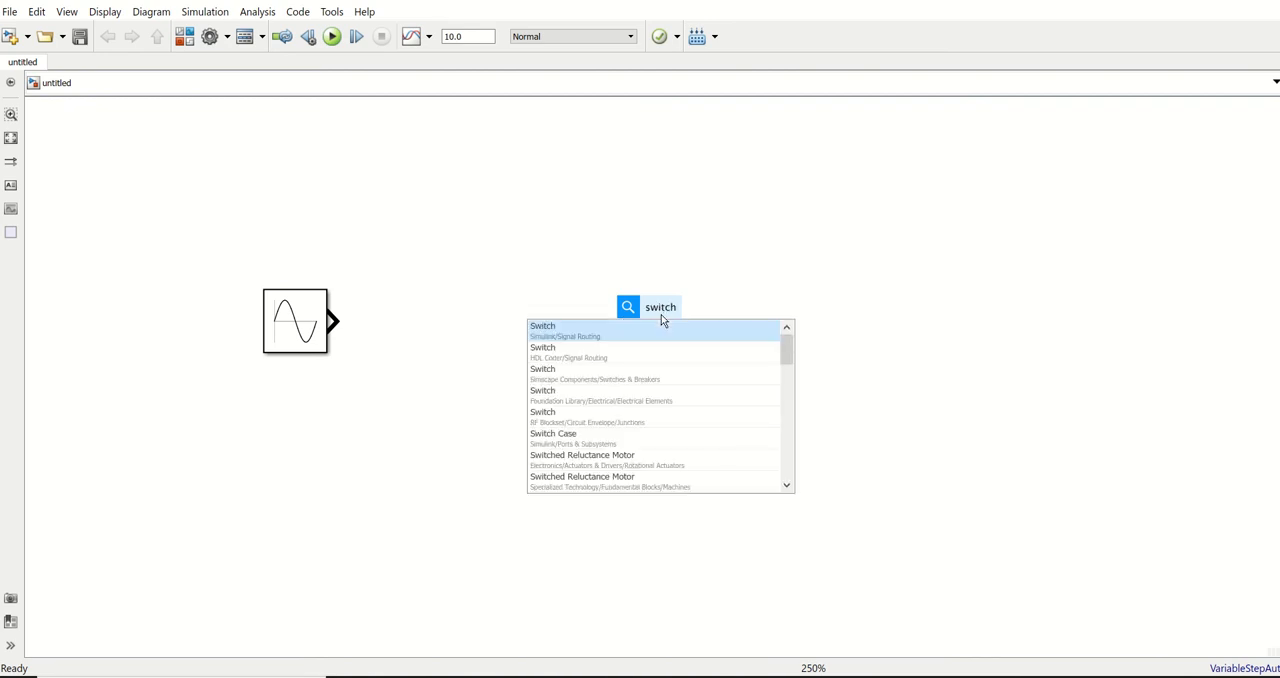
pyautogui.press('Return')
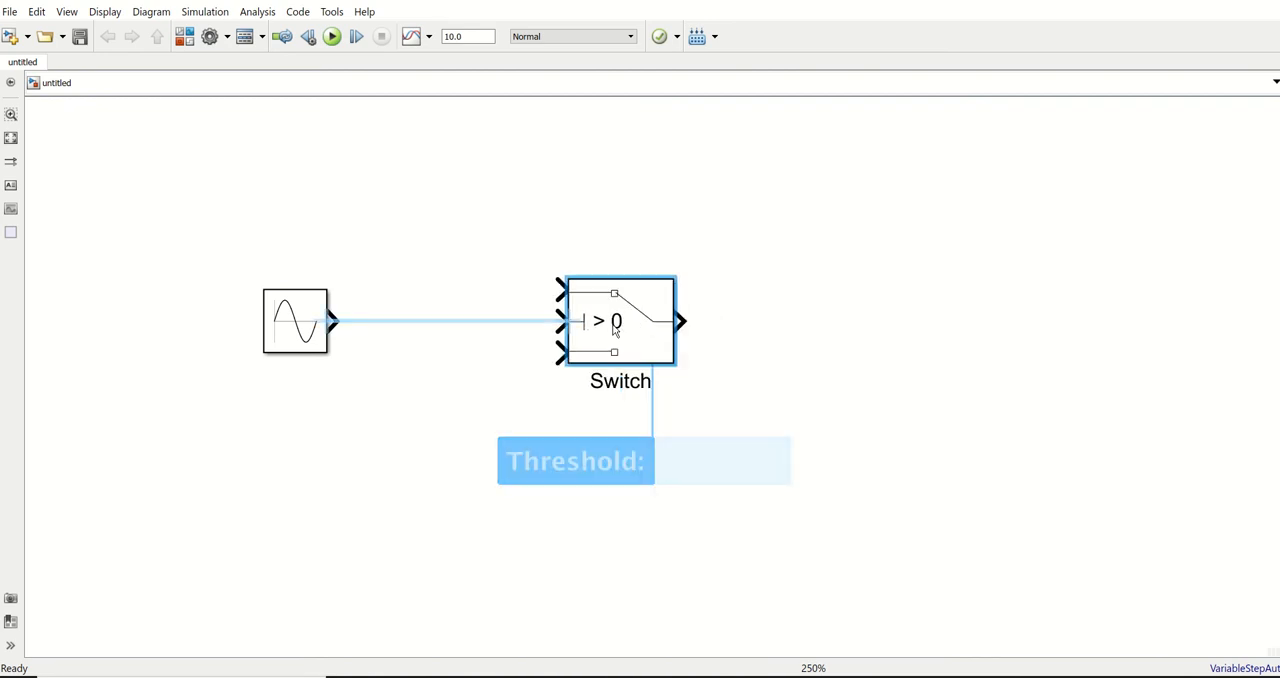
pyautogui.moveTo(613, 327); pyautogui.dragTo(587, 326)
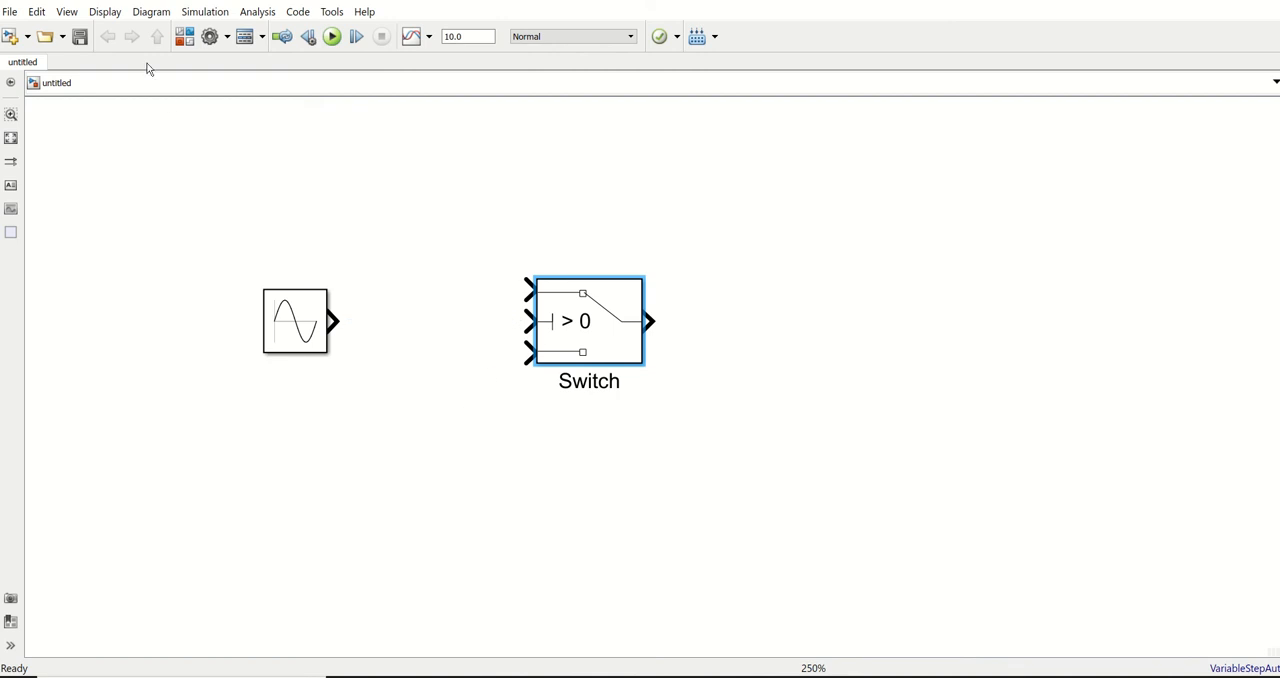
# Search the Simulink library for "switch" and look through the blocks in the Sources library
pyautogui.click(185, 37)
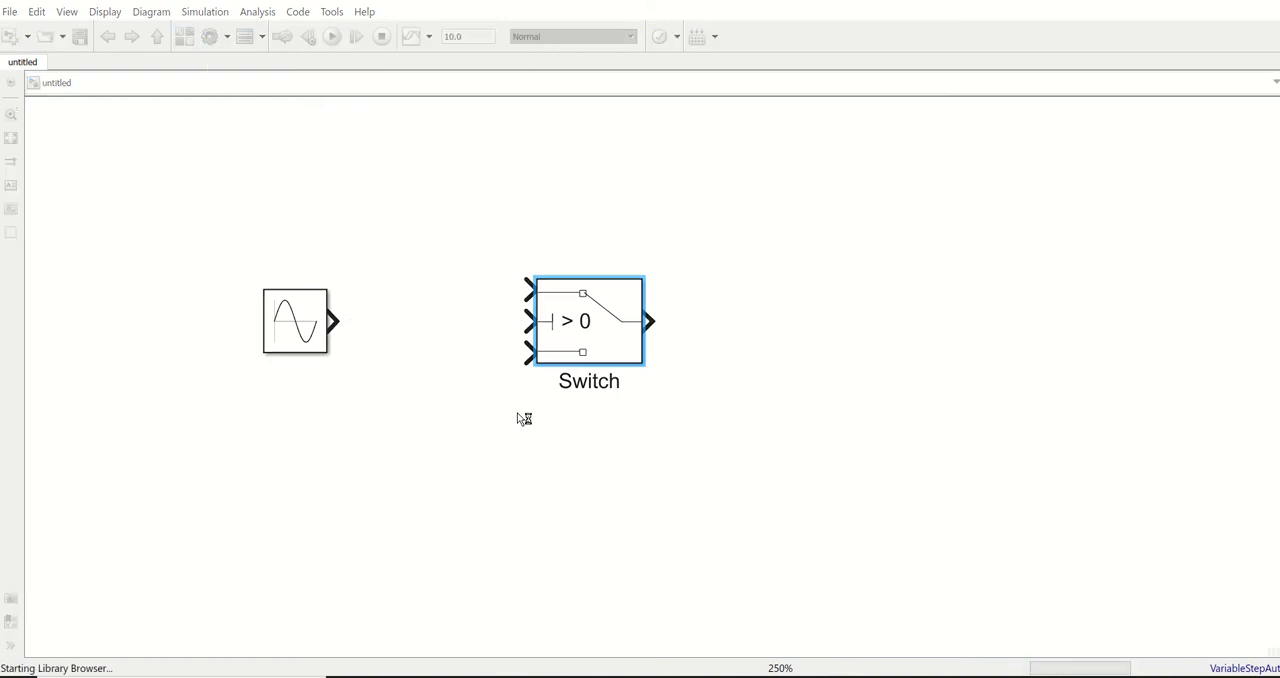
pyautogui.click(685, 93)
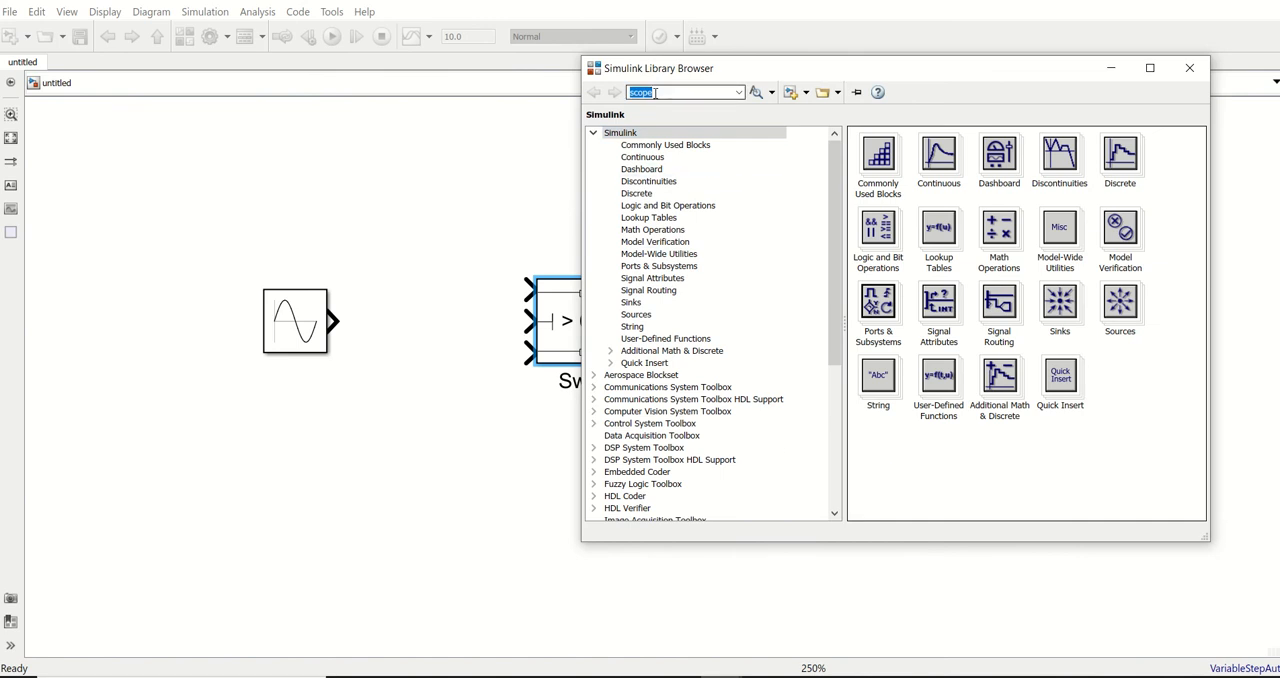
pyautogui.write('switch')
pyautogui.press('Return')
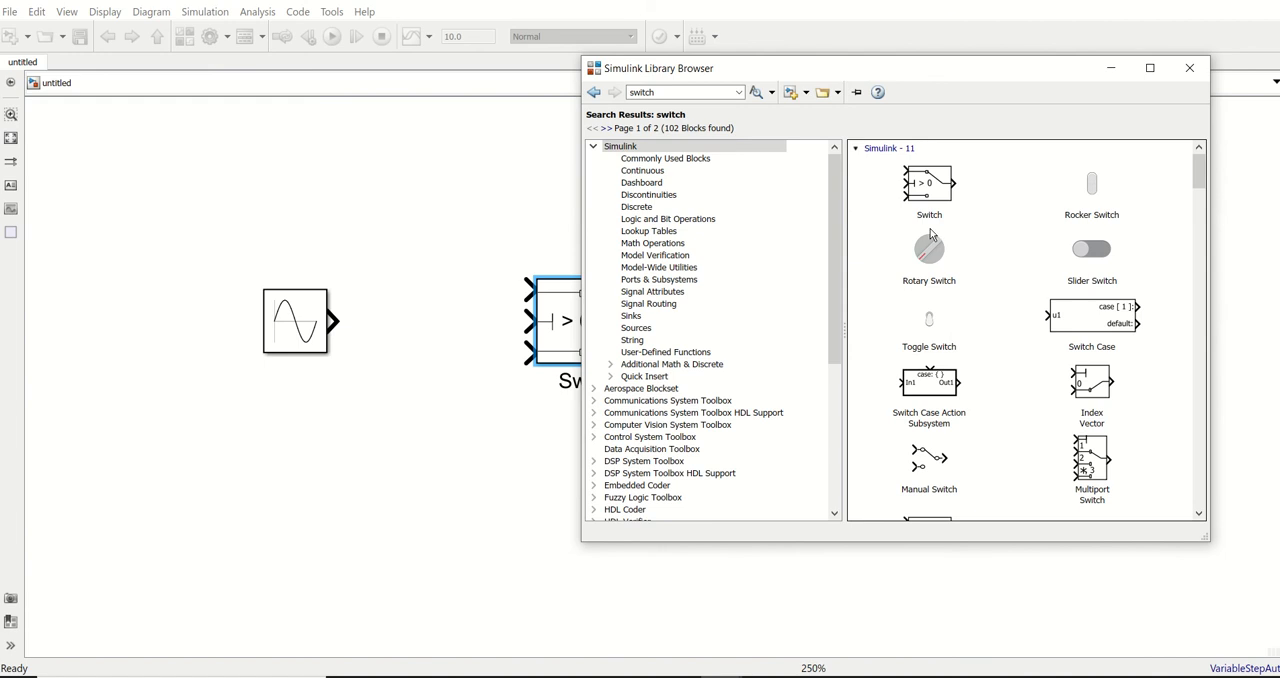
pyautogui.click(643, 331)
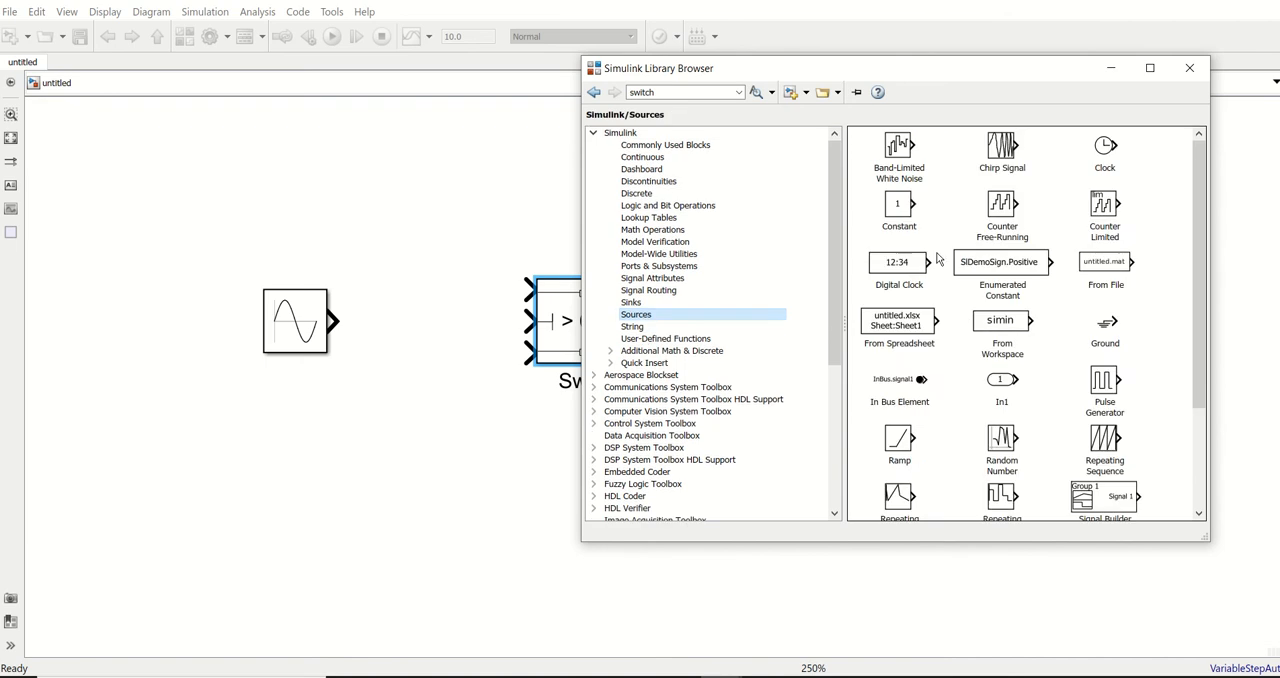
pyautogui.scroll(-3, 1090, 366)
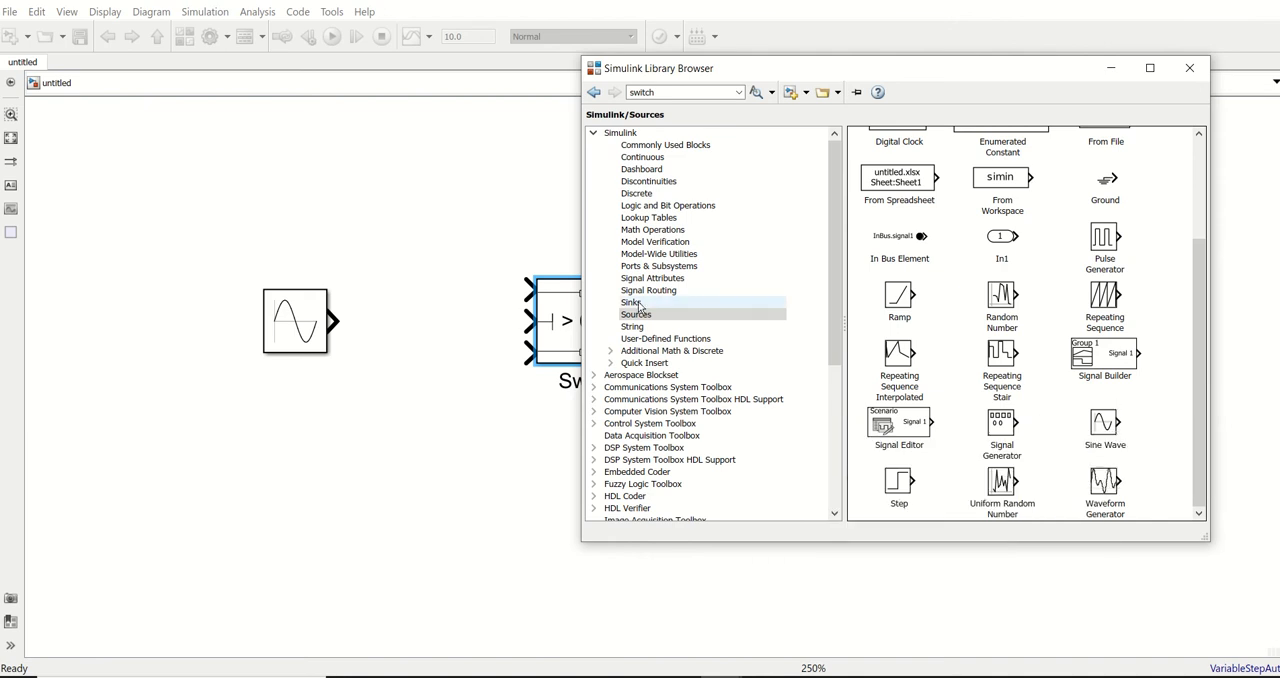
# Add a Scope block from the Sinks library to the right of the Switch block and close the library browser
pyautogui.click(705, 303)
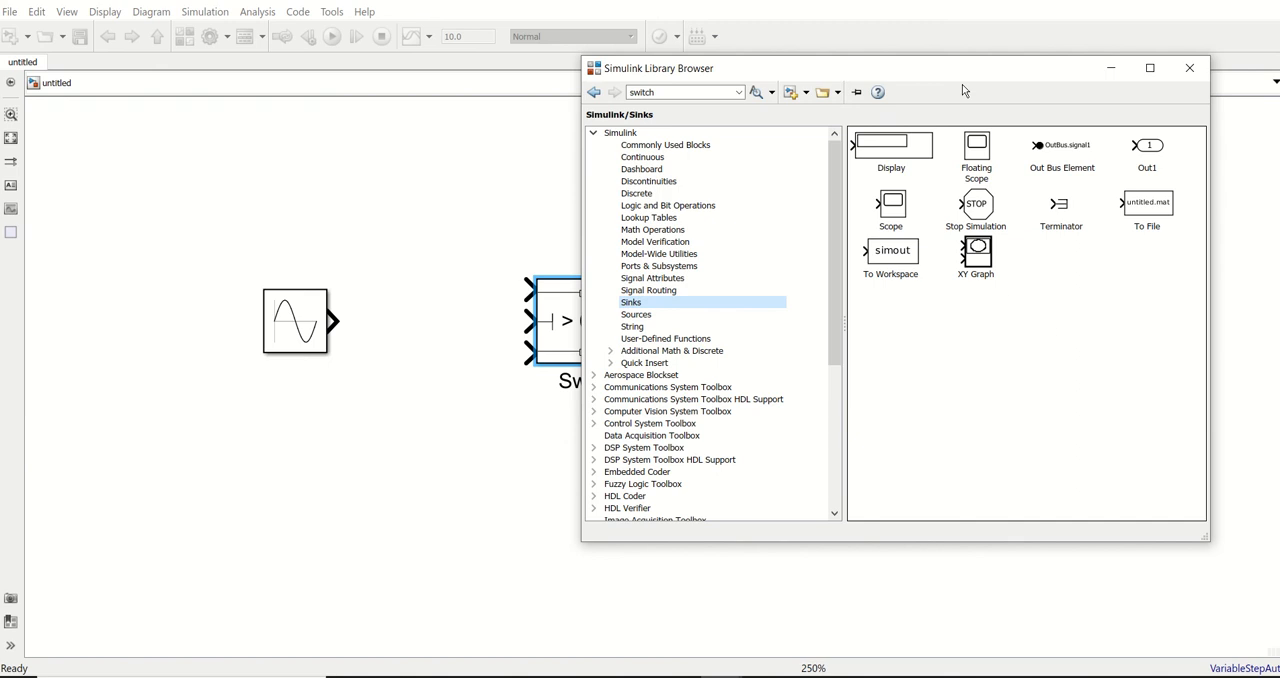
pyautogui.moveTo(732, 68); pyautogui.dragTo(284, 96)
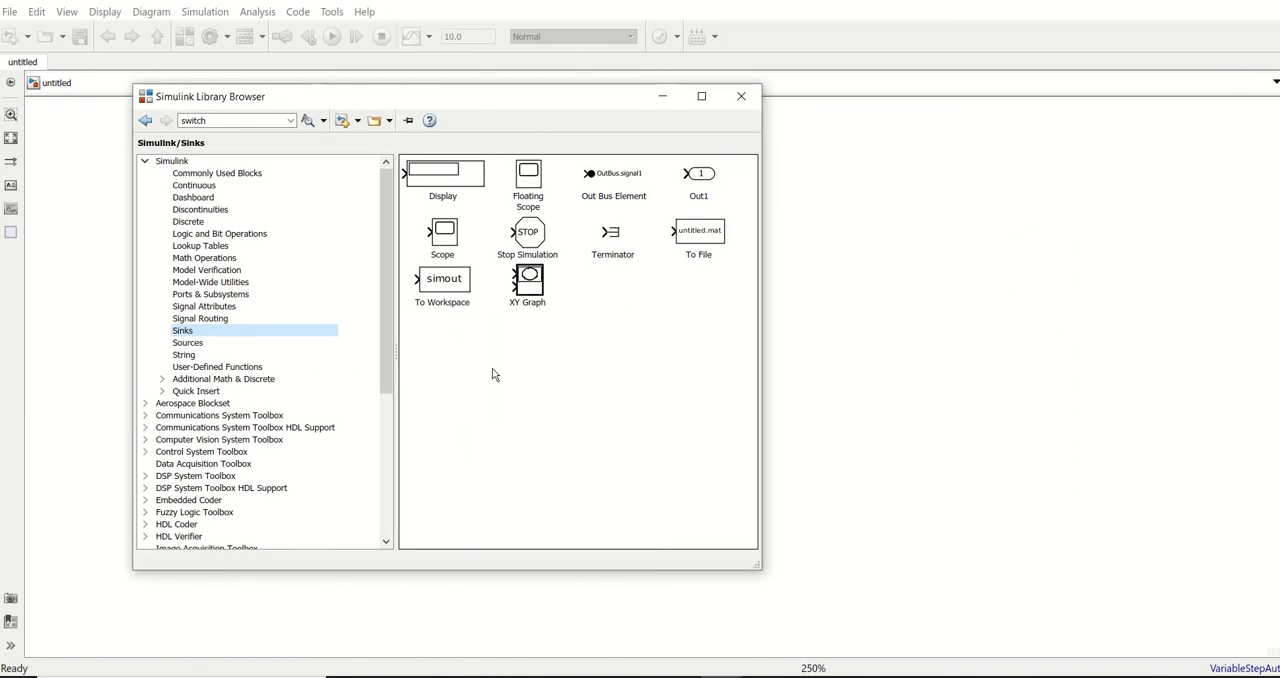
pyautogui.click(546, 412)
pyautogui.click(442, 236)
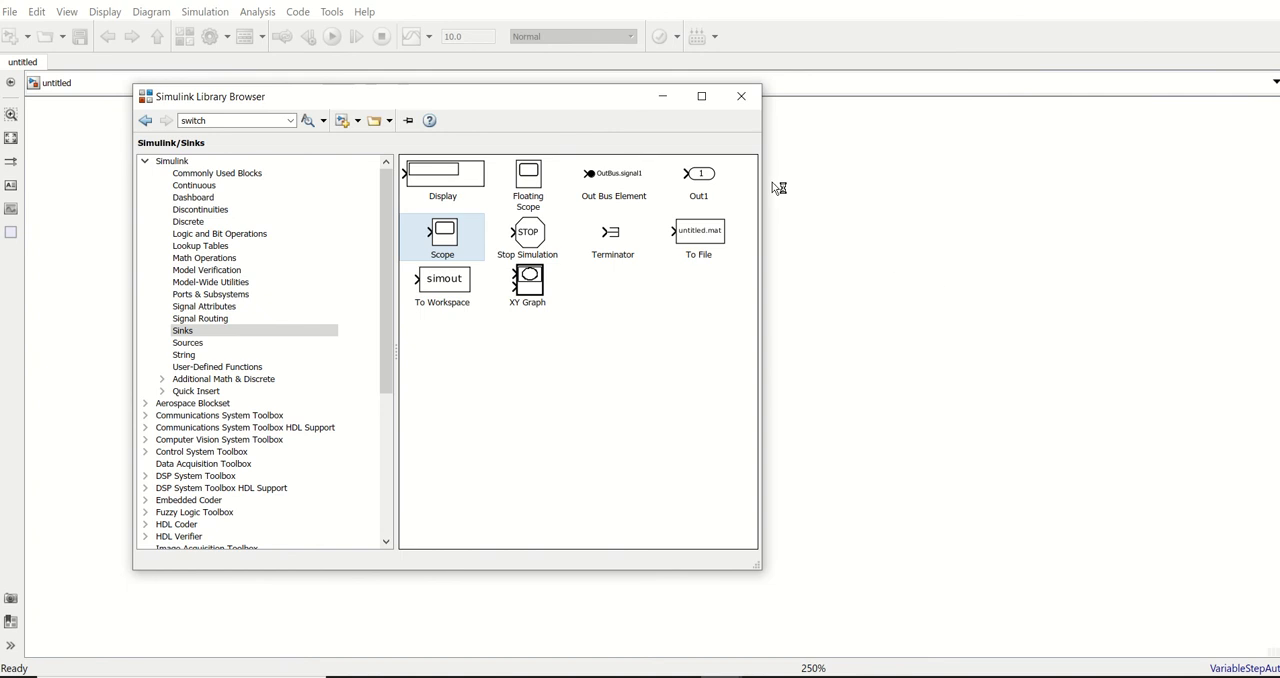
pyautogui.click(741, 97)
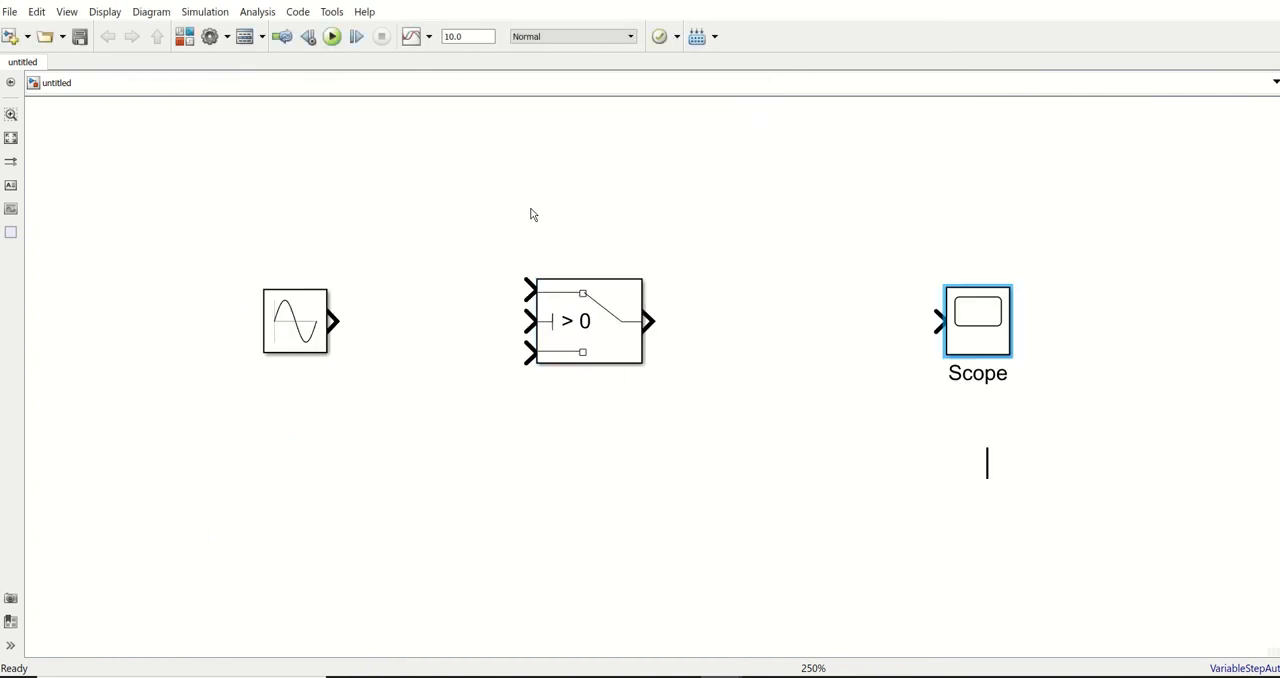
pyautogui.click(871, 569)
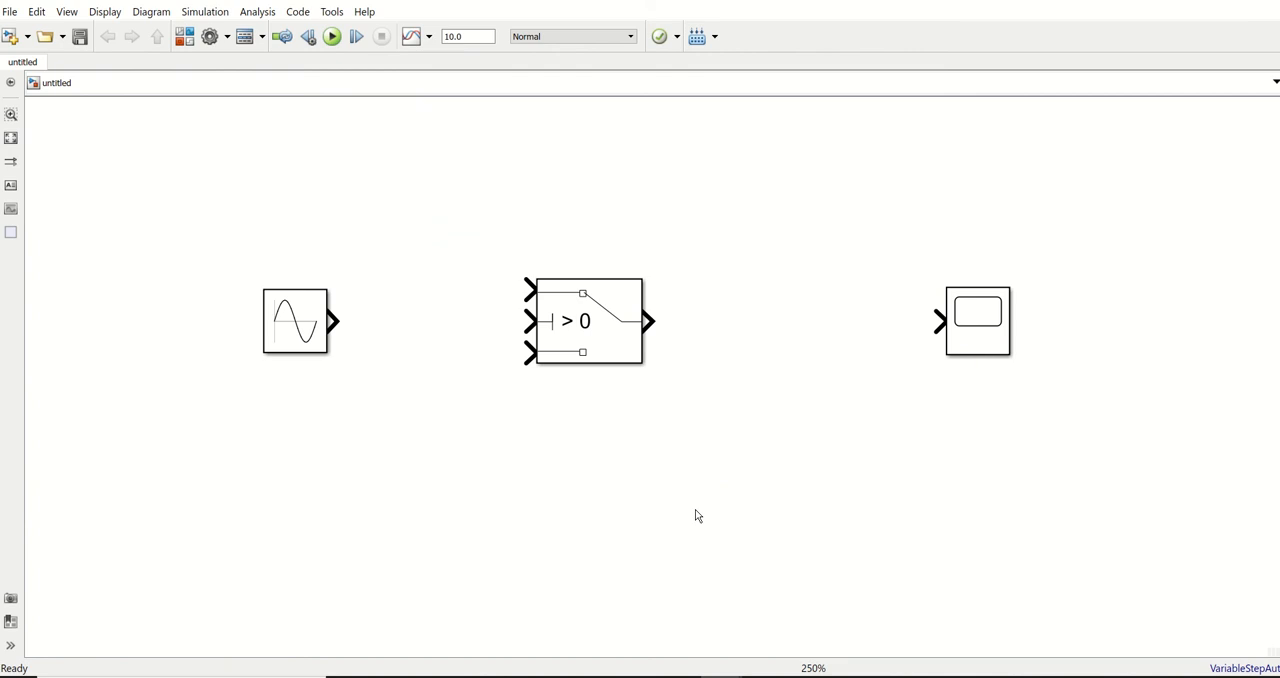
# Insert a Constant block from Simulink/Sources above the gap between the Sine Wave and Switch blocks
pyautogui.doubleClick(404, 196)
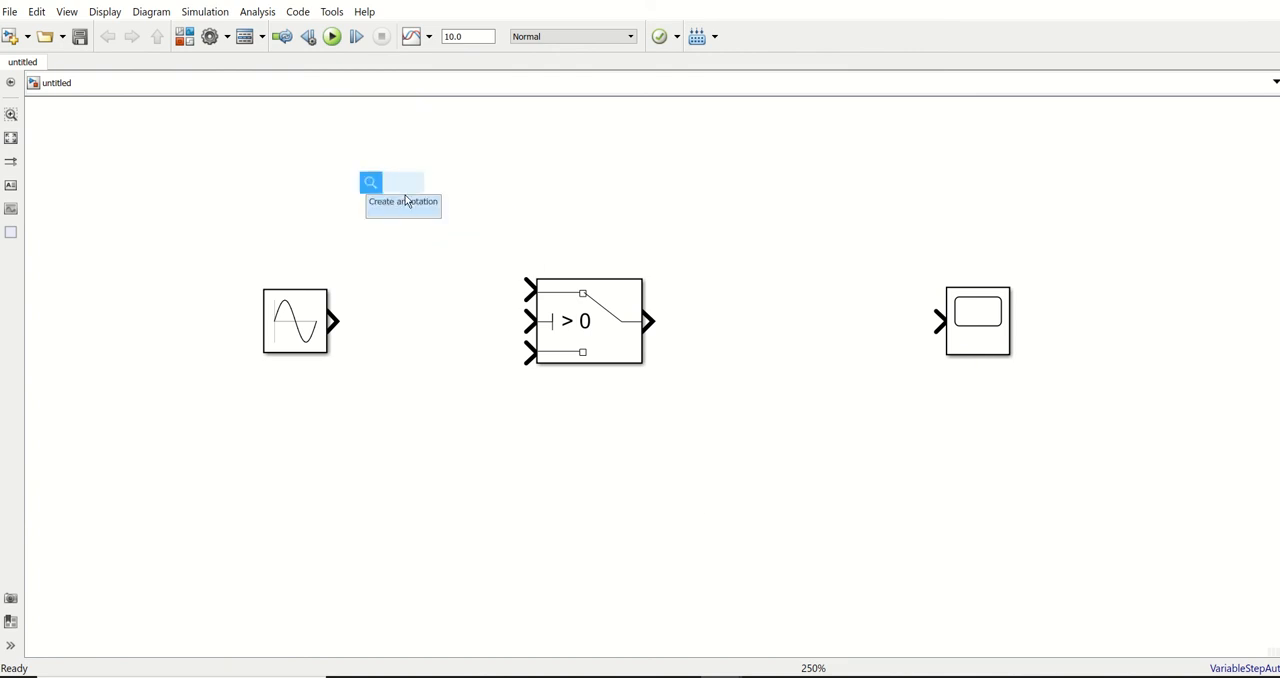
pyautogui.write('consat')
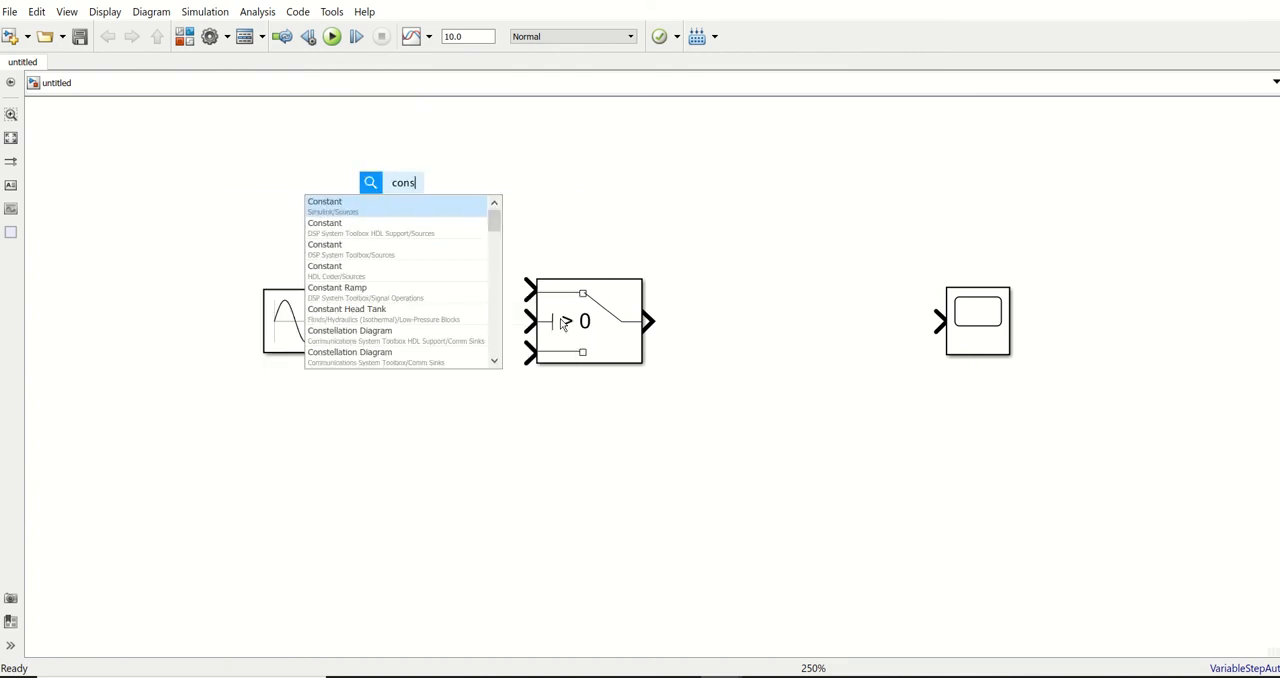
pyautogui.press('BackSpace')
pyautogui.press('BackSpace')
pyautogui.press('BackSpace')
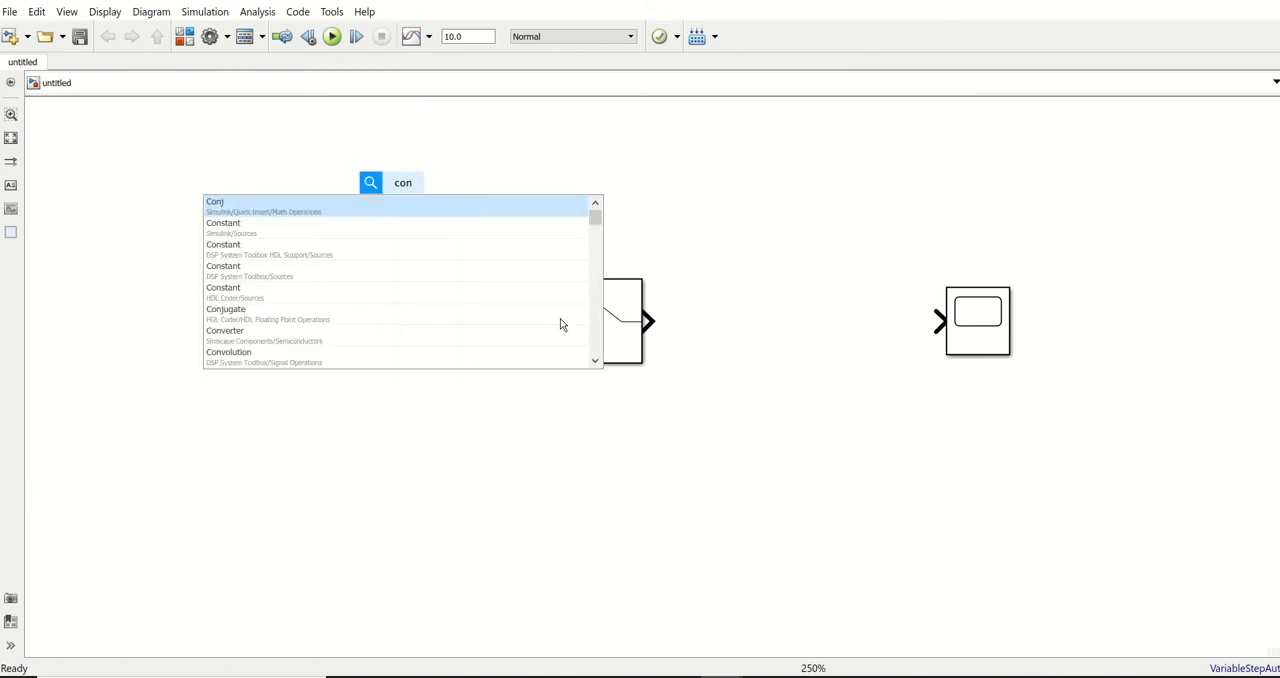
pyautogui.press('Down')
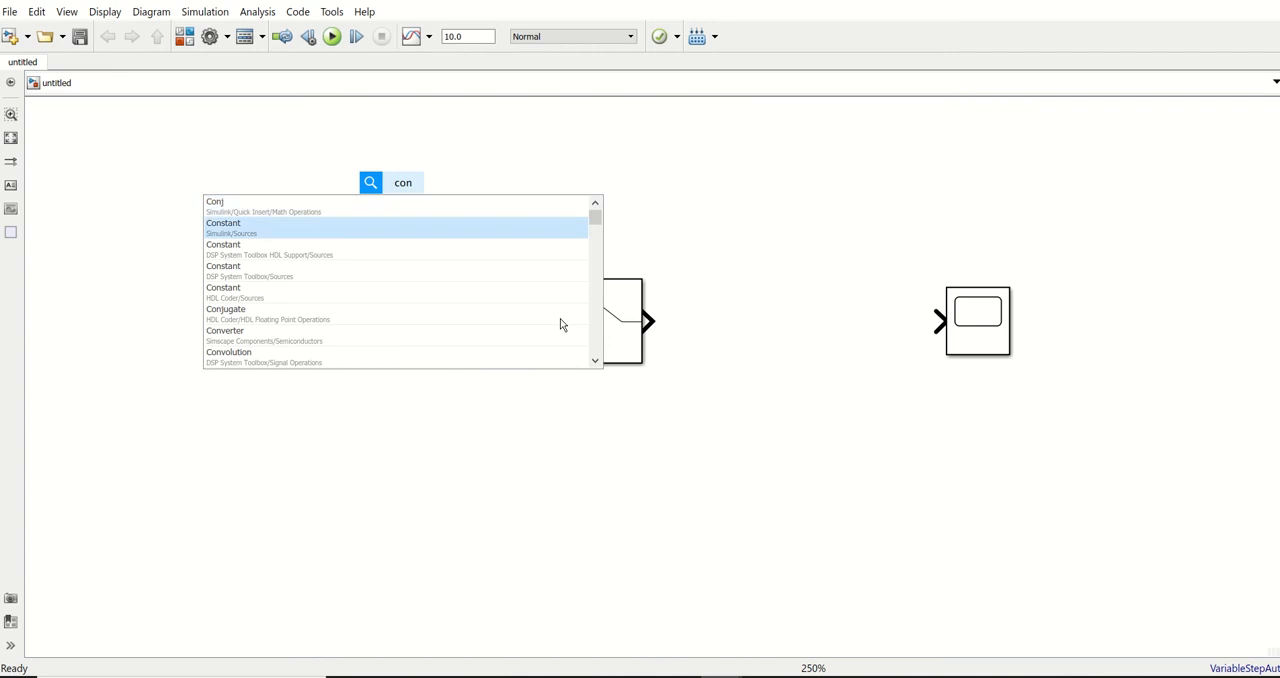
pyautogui.press('Return')
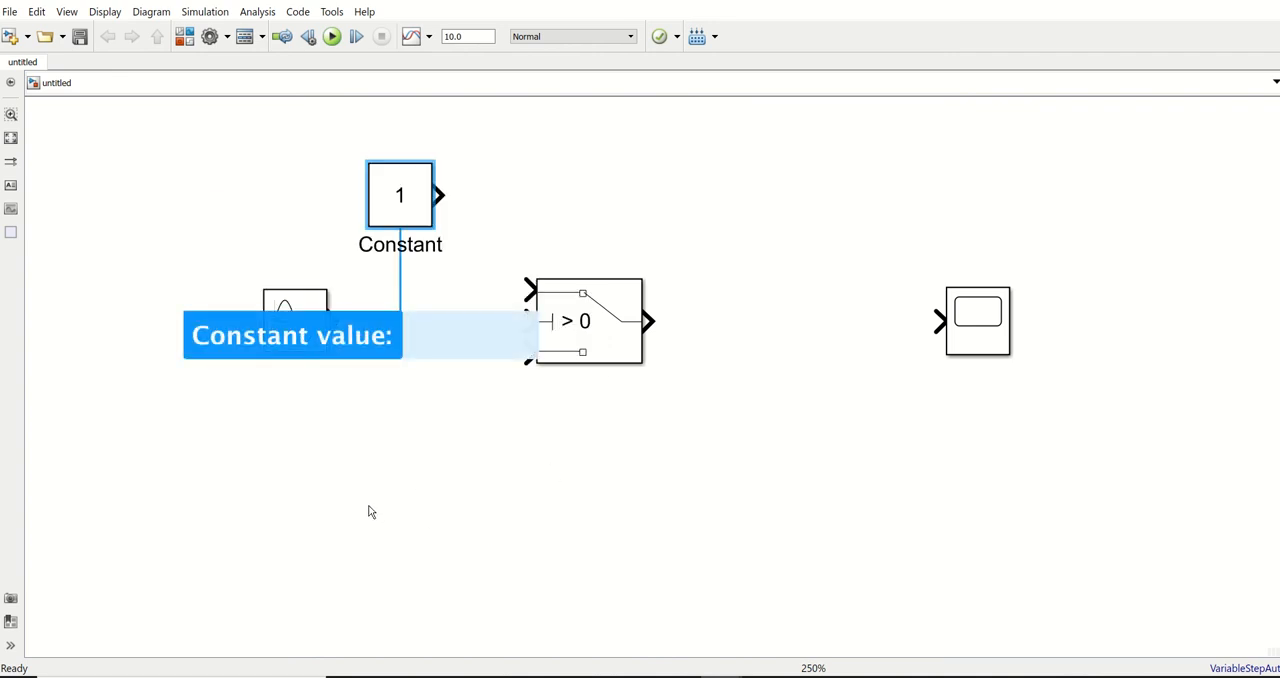
# Insert a second Constant block from Simulink/Sources below the Sine Wave block with a constant value of -1
pyautogui.doubleClick(389, 478)
pyautogui.write('consat')
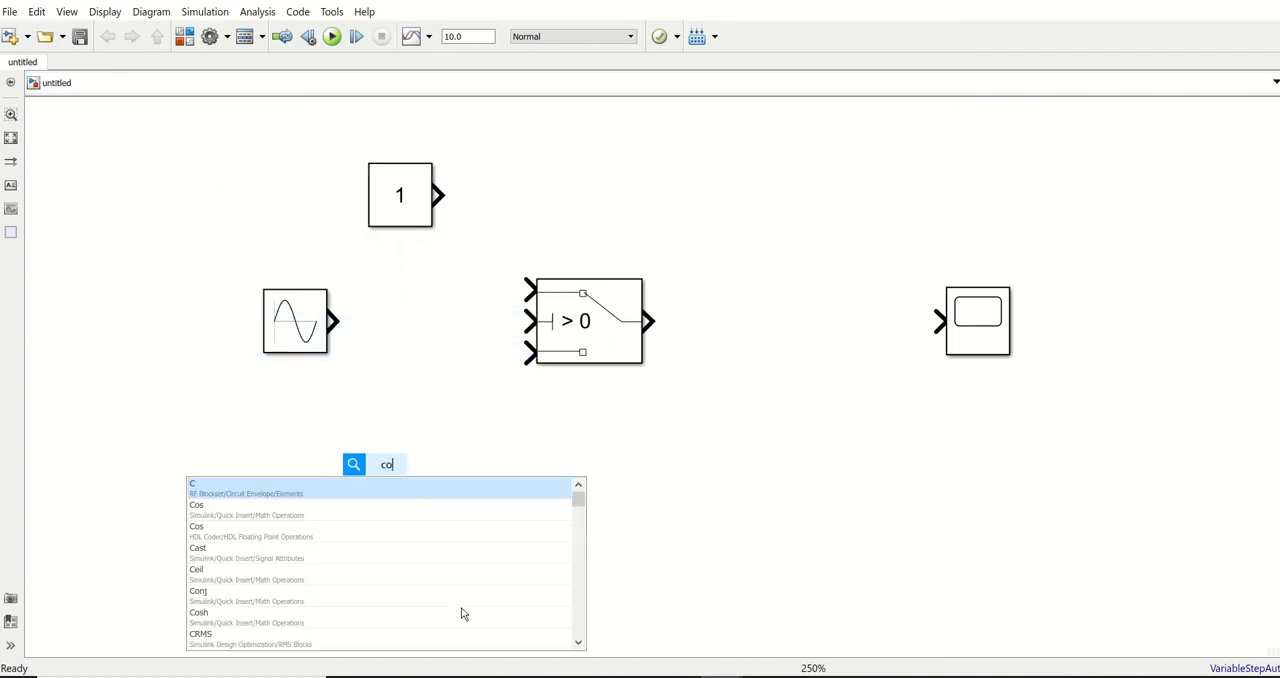
pyautogui.press('BackSpace')
pyautogui.press('BackSpace')
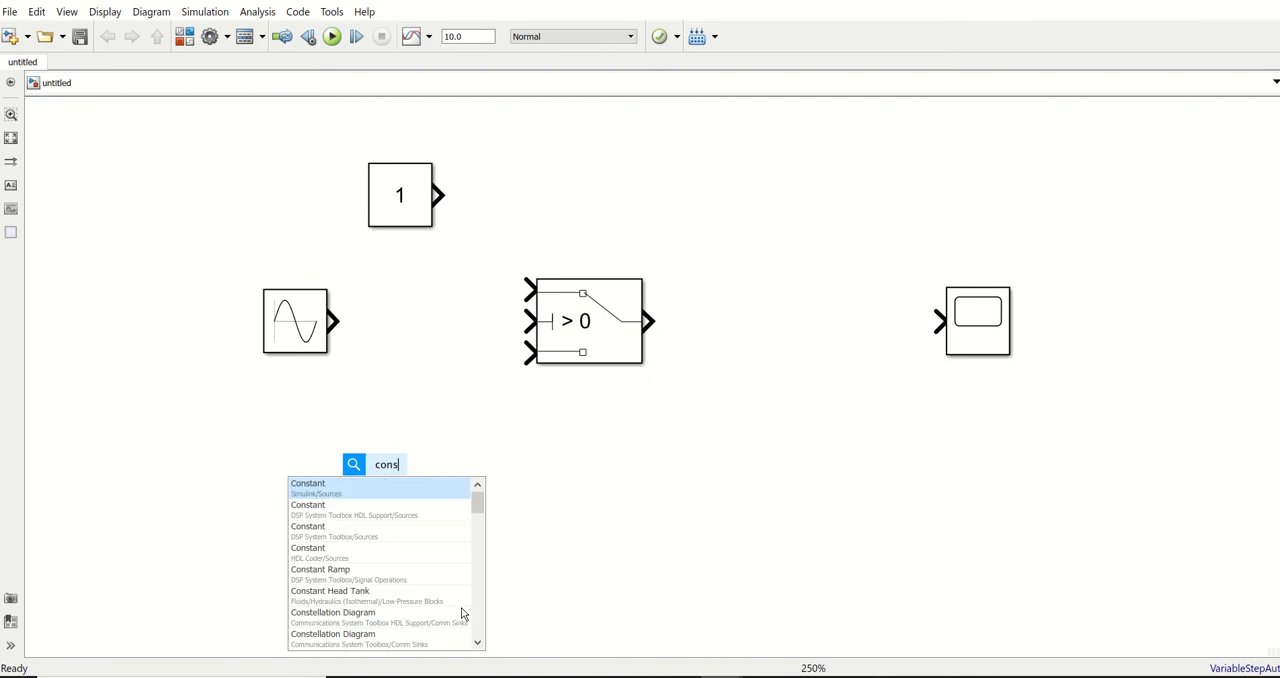
pyautogui.press('Return')
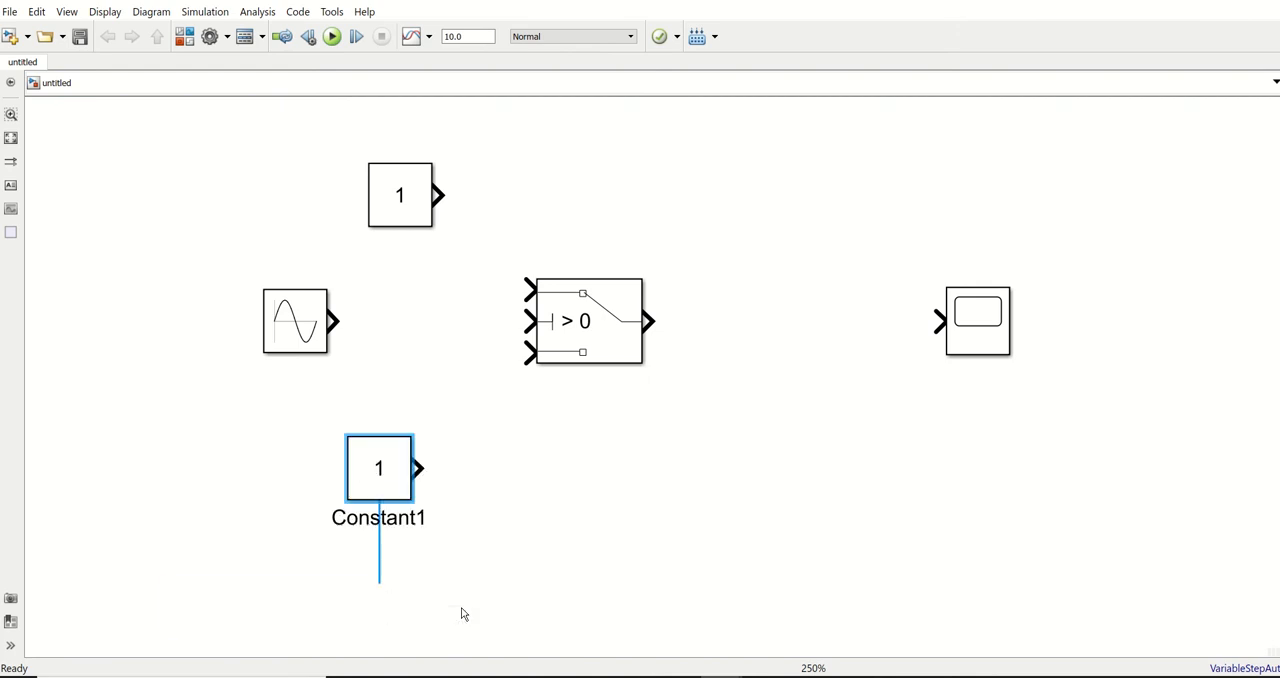
pyautogui.write('-1')
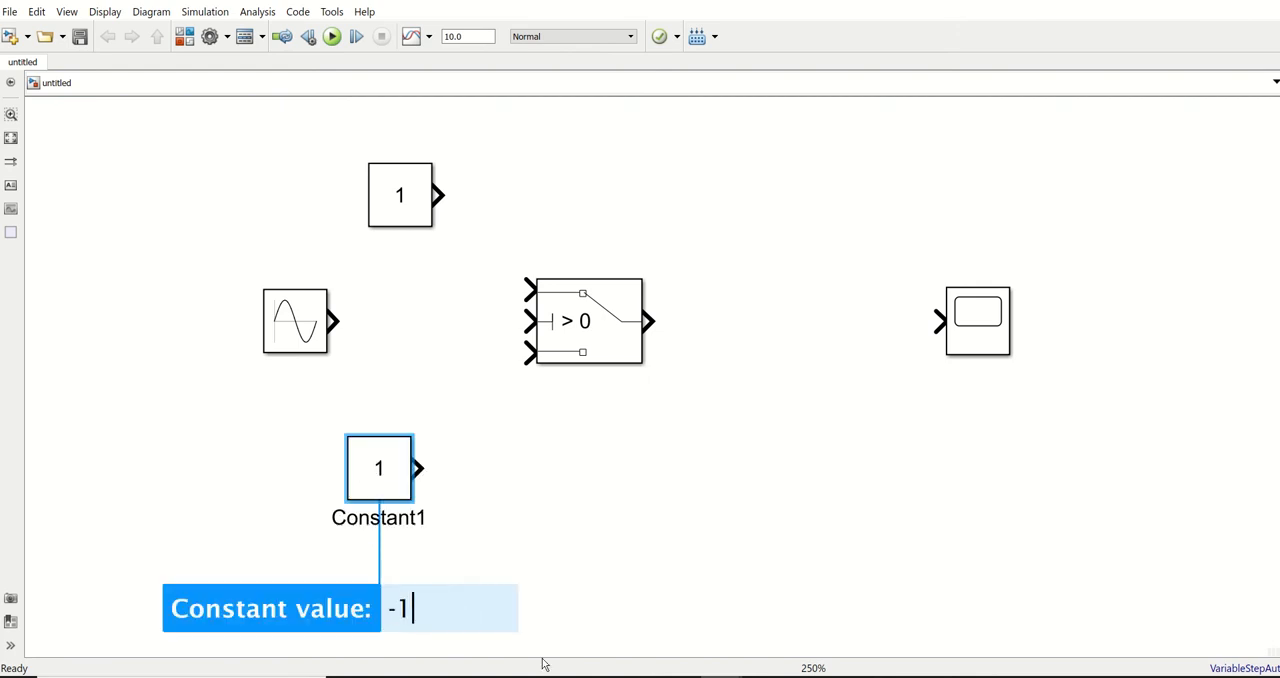
pyautogui.click(577, 546)
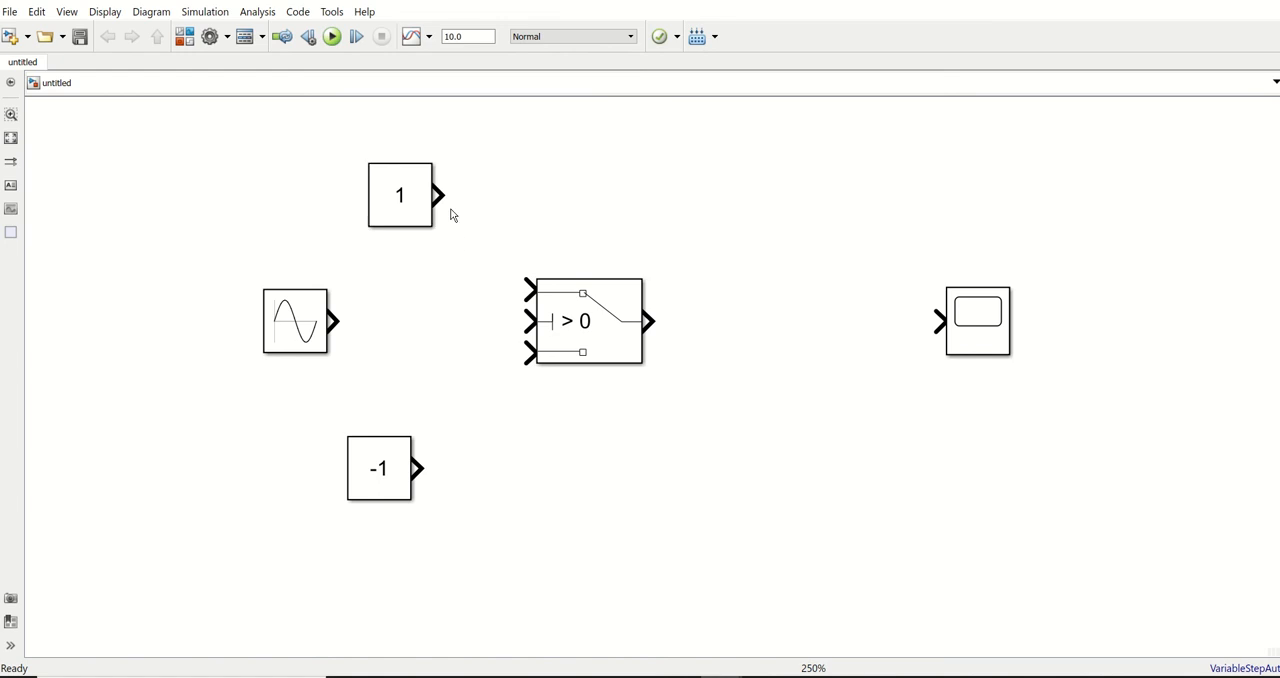
# Align the upper Constant with the -1 Constant, then wire it to the Switch's first input and the Sine Wave to the middle input
pyautogui.click(570, 322)
pyautogui.scroll(1, 575, 329)
pyautogui.click(607, 338)
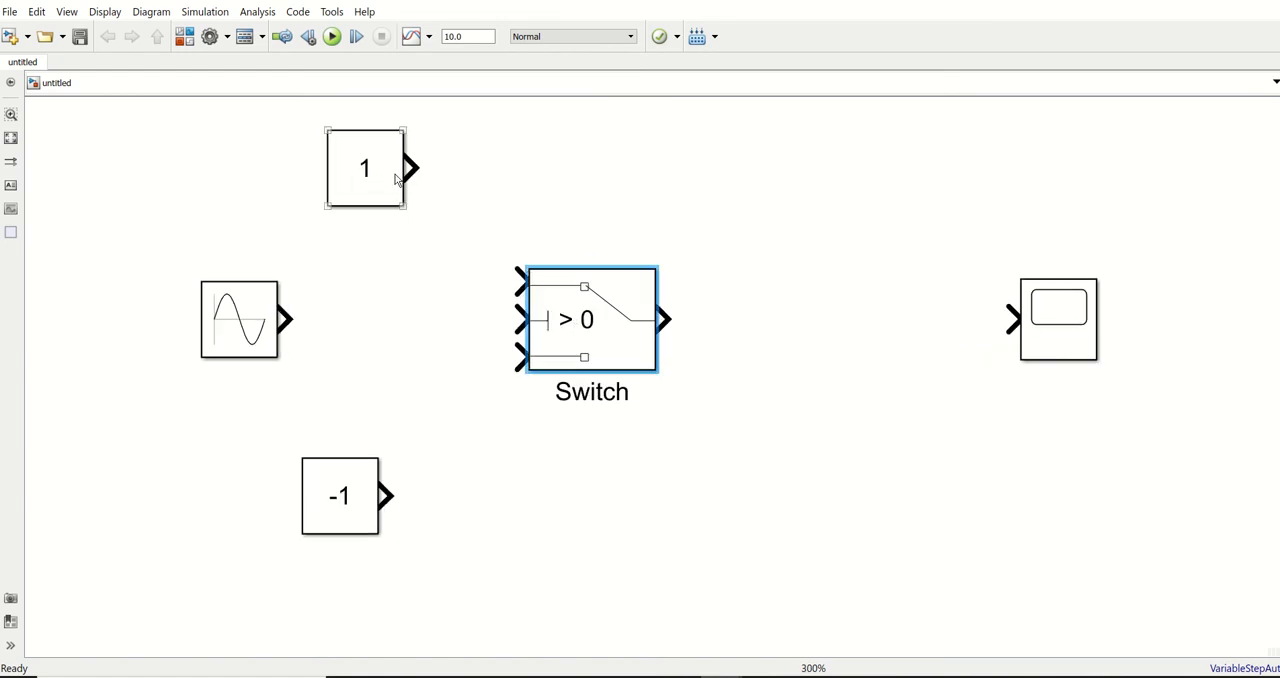
pyautogui.moveTo(343, 191); pyautogui.dragTo(318, 191)
pyautogui.moveTo(398, 176)
pyautogui.mouseDown()
pyautogui.moveTo(422, 170)
pyautogui.moveTo(480, 271)
pyautogui.moveTo(516, 281)
pyautogui.mouseUp()
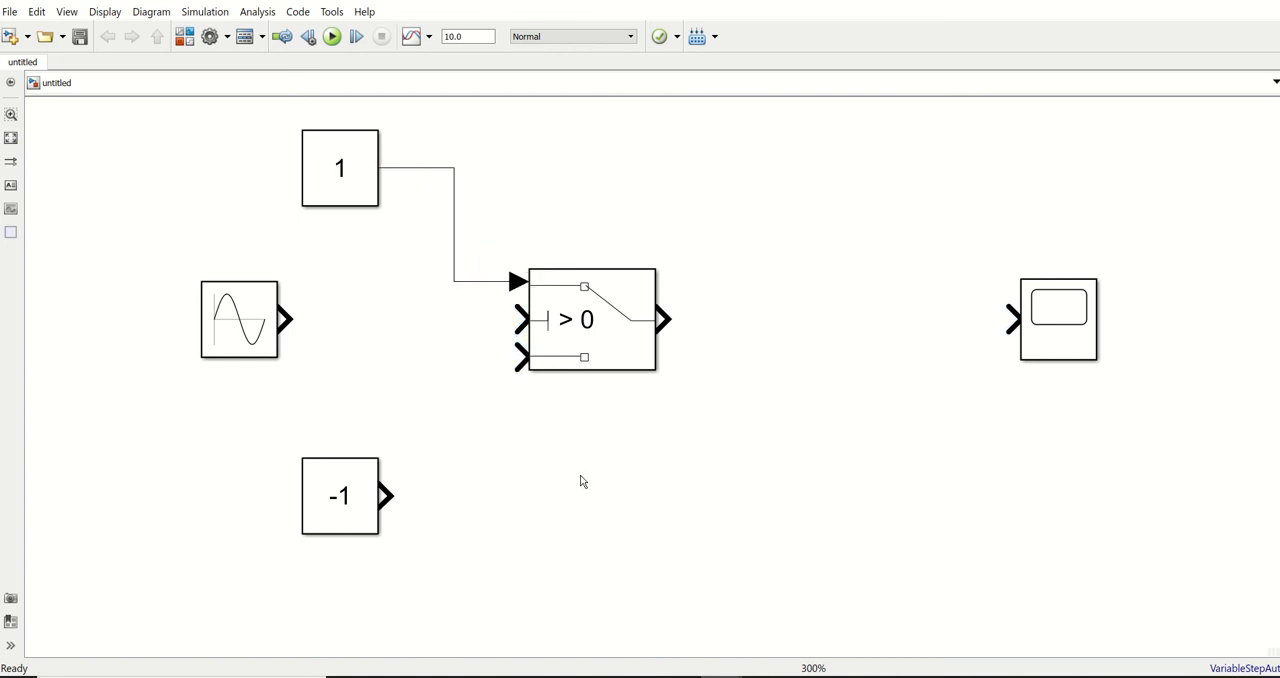
pyautogui.moveTo(285, 318); pyautogui.dragTo(520, 320)
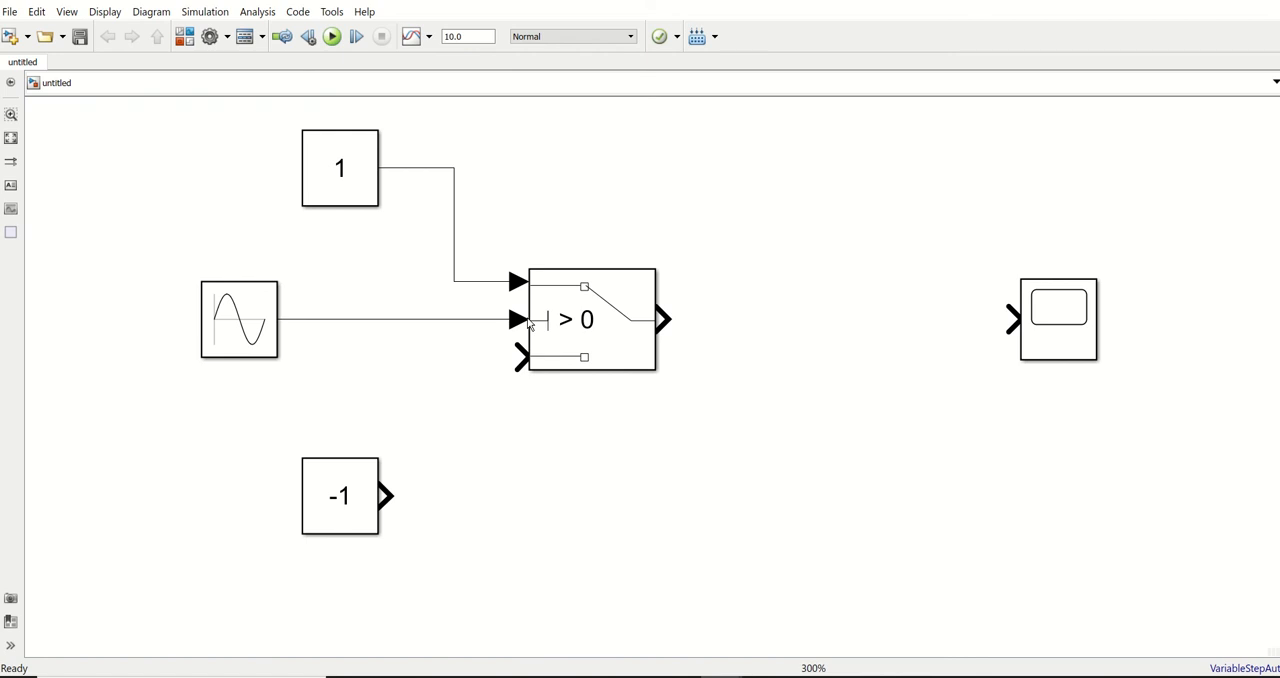
# Move the Scope closer, connect the Switch output to it, and wire the -1 Constant to the Switch's third input
pyautogui.click(572, 298)
pyautogui.moveTo(661, 312); pyautogui.dragTo(846, 349)
pyautogui.click(1074, 338)
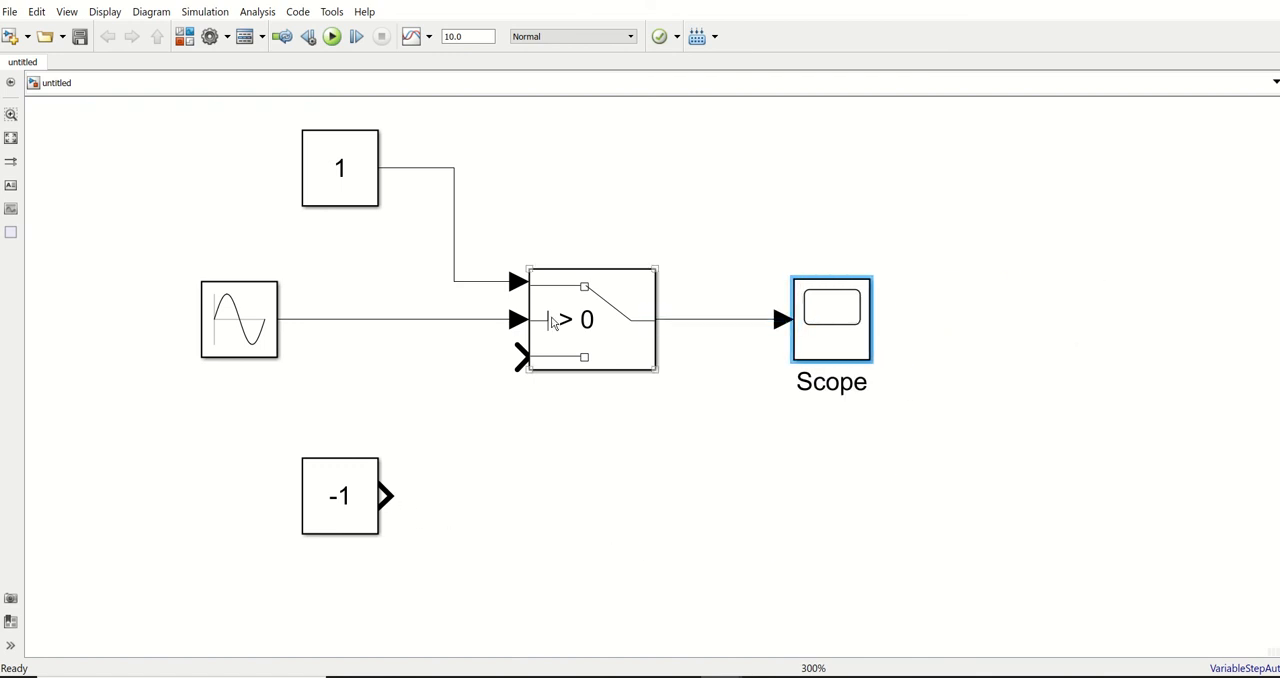
pyautogui.moveTo(385, 496)
pyautogui.mouseDown()
pyautogui.moveTo(410, 496)
pyautogui.moveTo(460, 372)
pyautogui.moveTo(520, 357)
pyautogui.mouseUp()
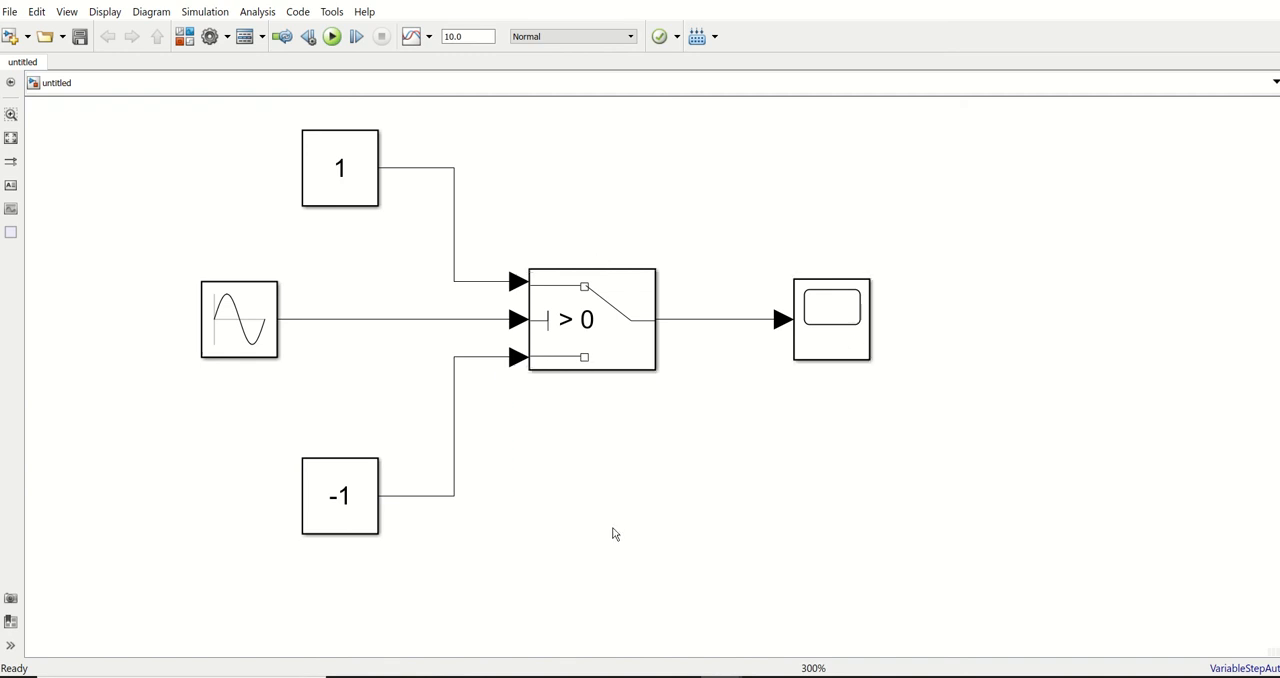
# Select all blocks in the model and set their Show Block Name format option to On
pyautogui.scroll(-1, 652, 209)
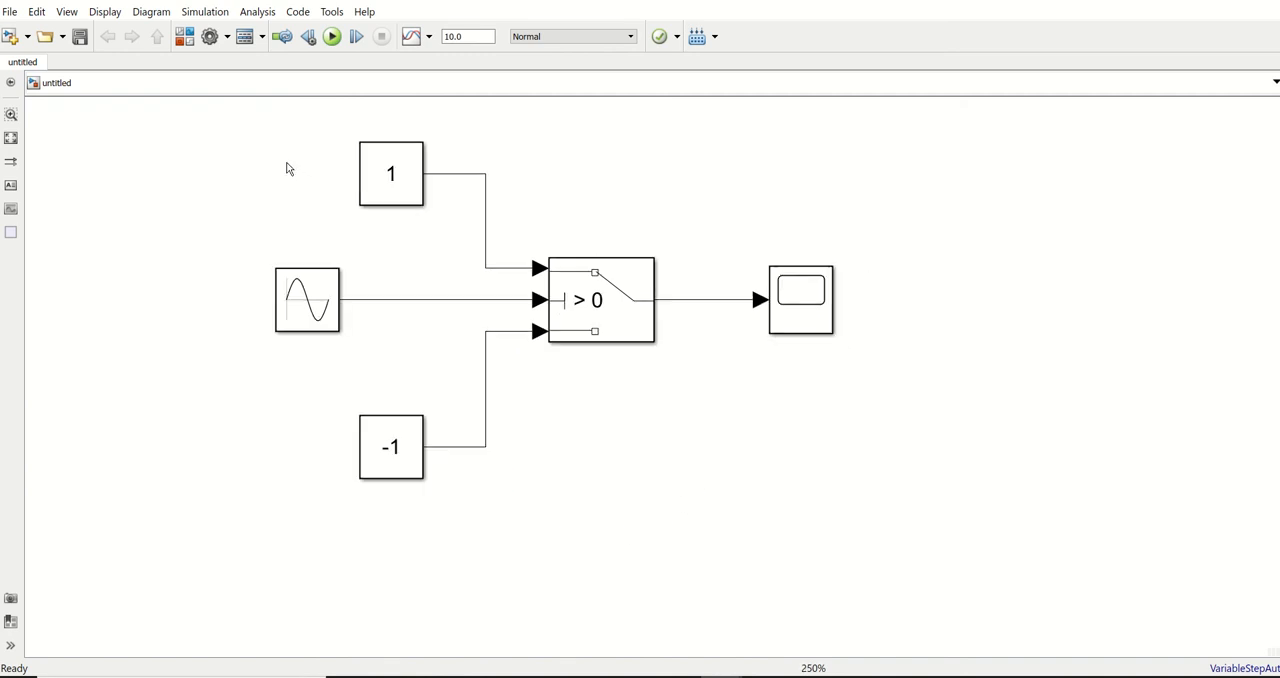
pyautogui.moveTo(240, 134); pyautogui.dragTo(938, 536)
pyautogui.rightClick(586, 291)
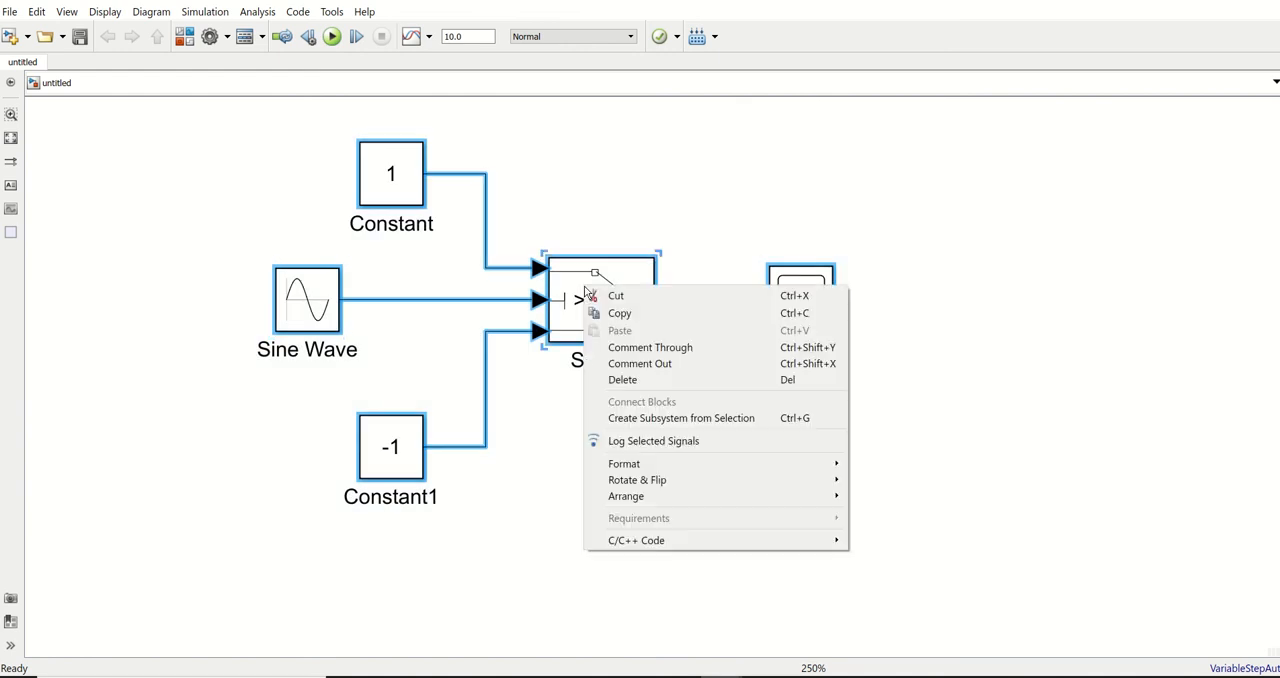
pyautogui.moveTo(705, 470)
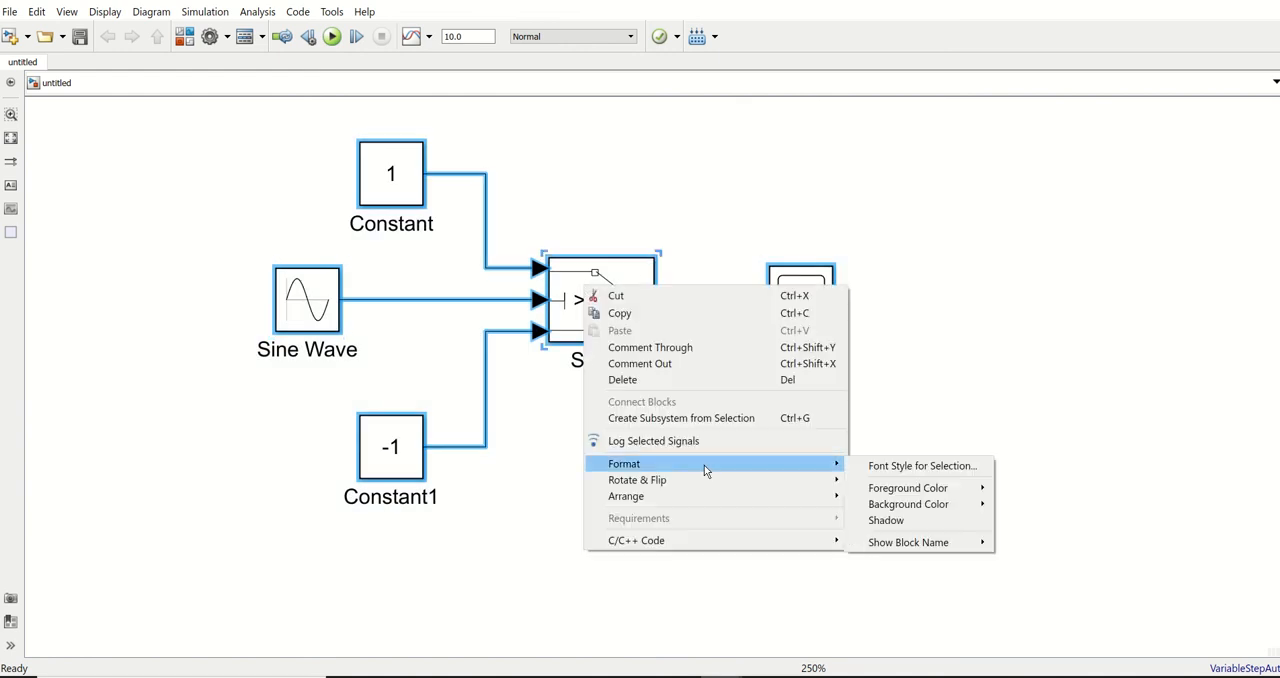
pyautogui.moveTo(922, 546)
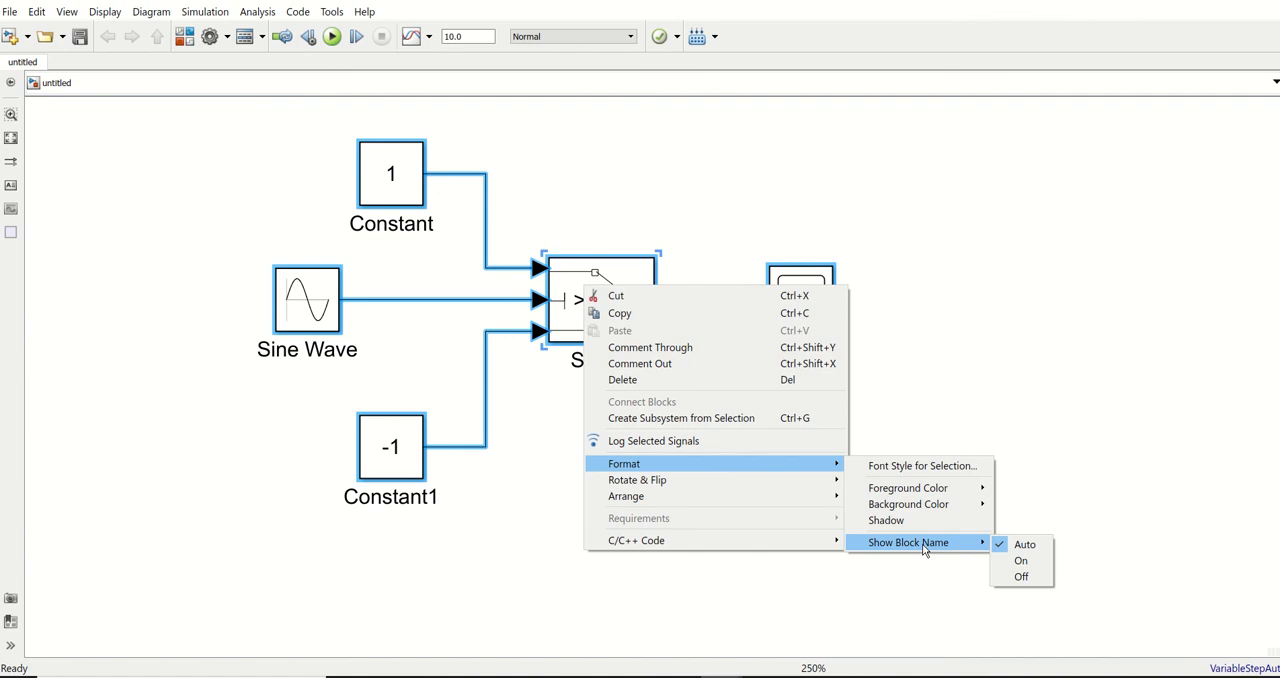
pyautogui.click(1018, 562)
pyautogui.click(710, 467)
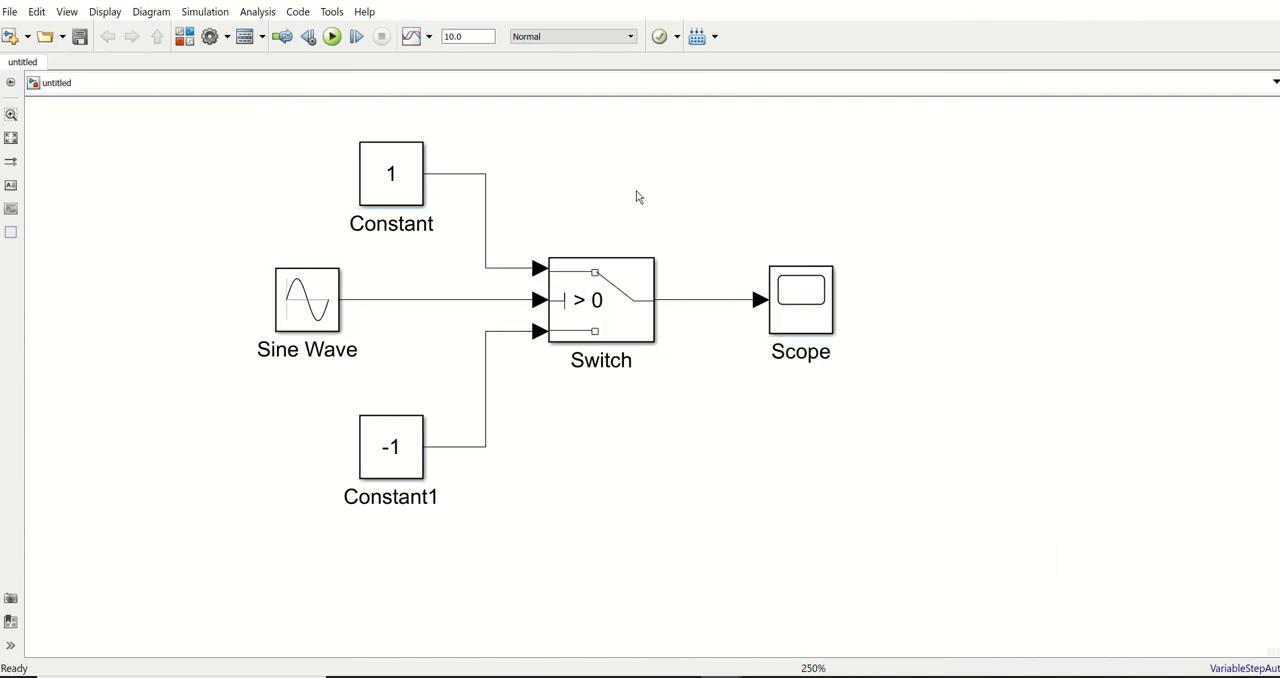
# Run the simulation and examine the Scope plot beside the model against the Sine Wave input
pyautogui.scroll(1, 636, 174)
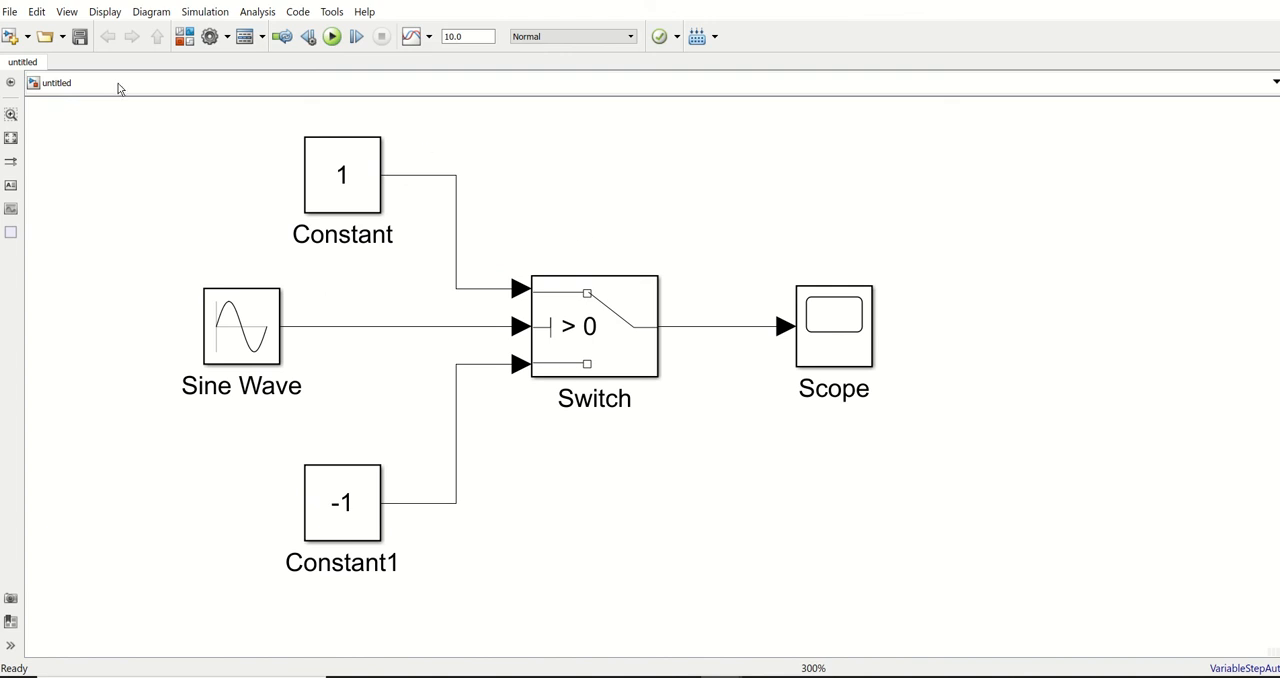
pyautogui.click(334, 40)
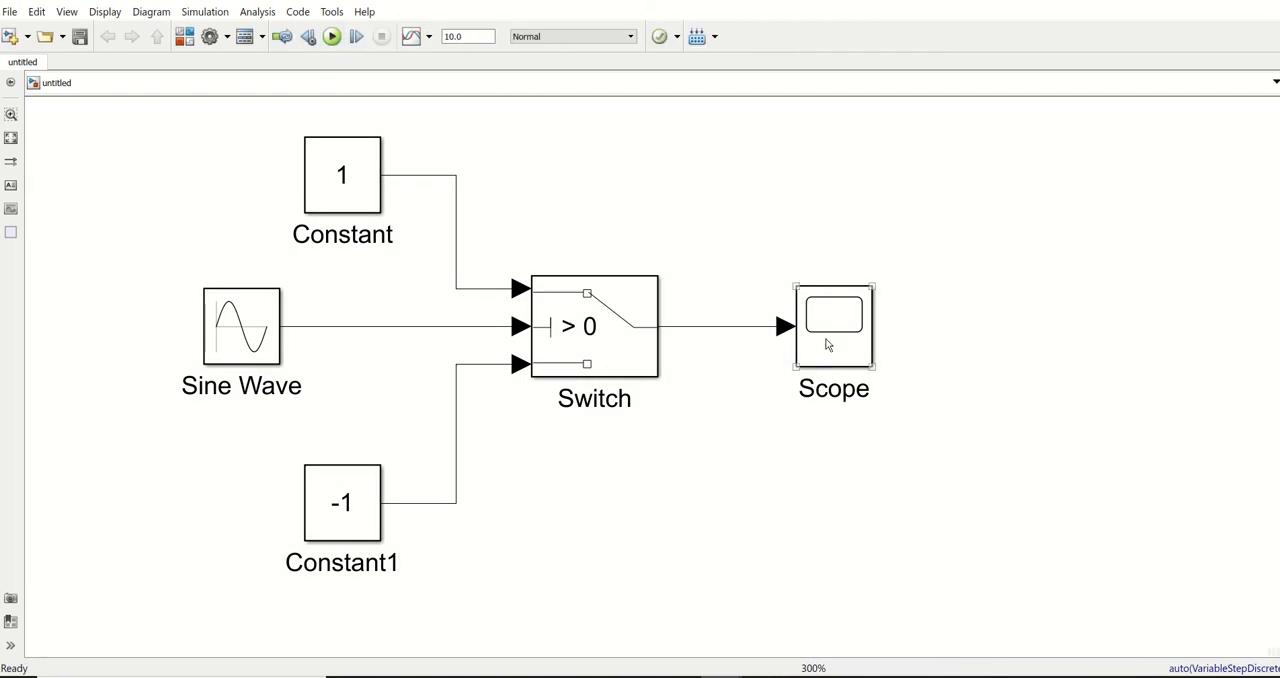
pyautogui.click(827, 344)
pyautogui.doubleClick(828, 345)
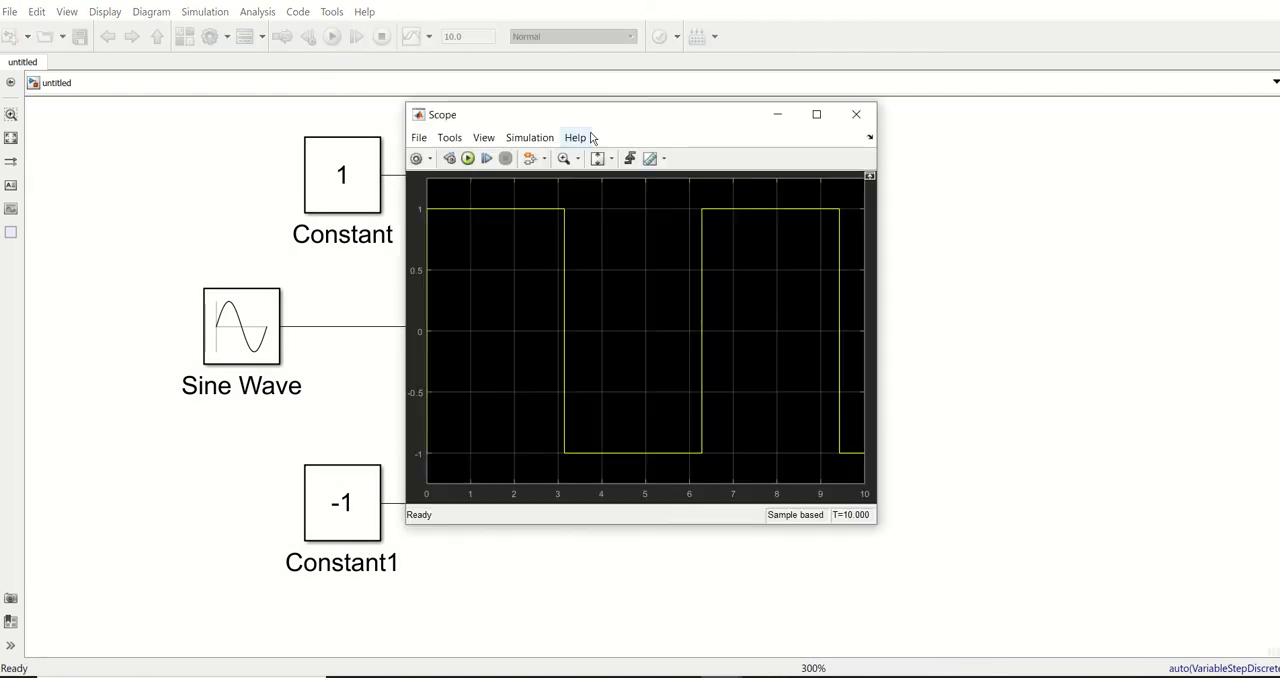
pyautogui.moveTo(614, 123); pyautogui.dragTo(935, 152)
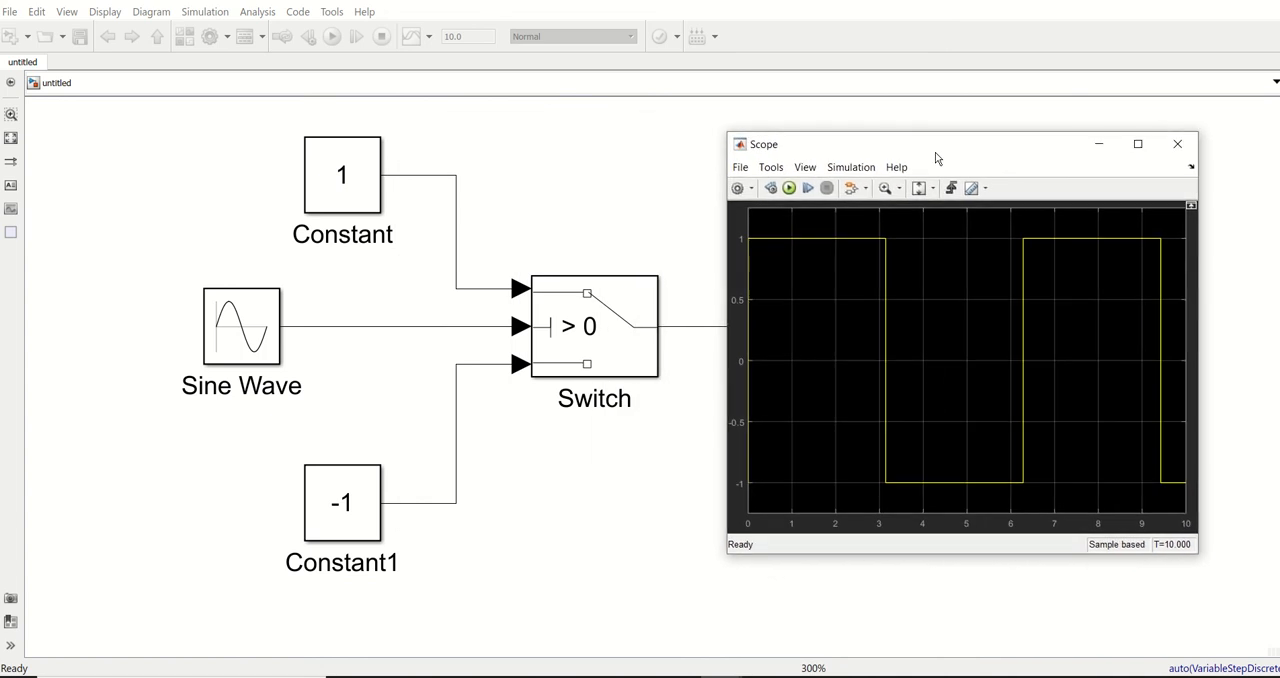
pyautogui.click(253, 343)
pyautogui.click(595, 544)
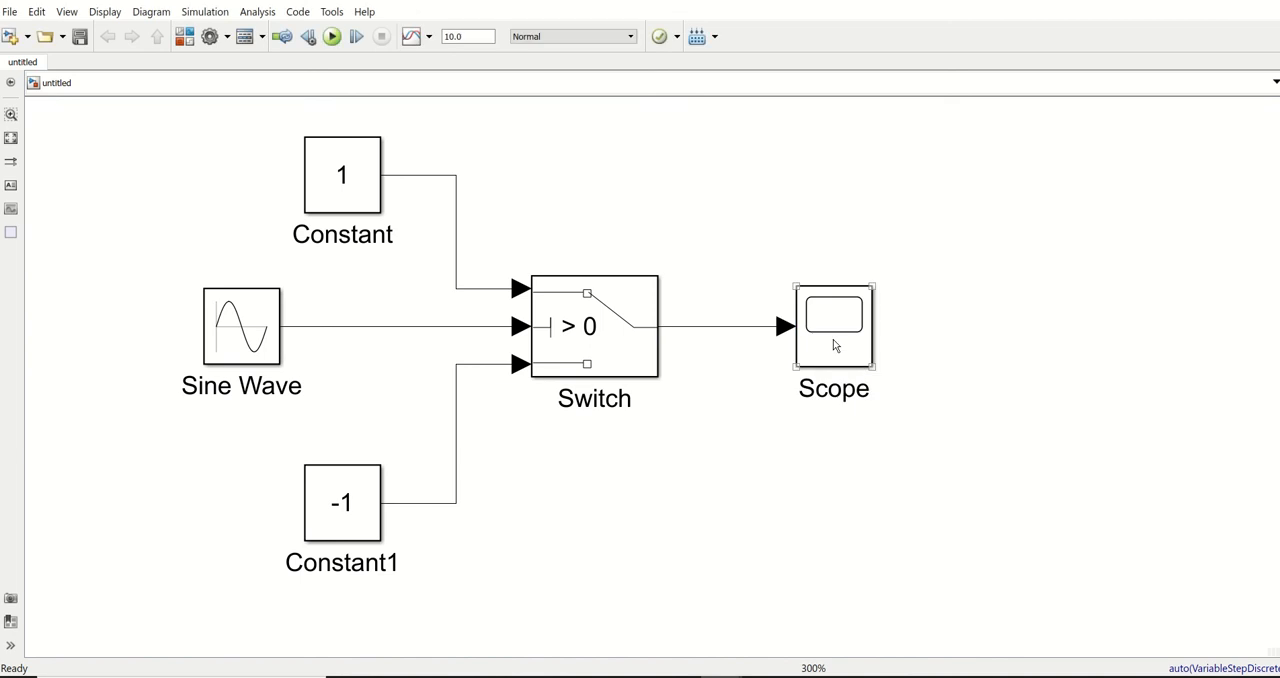
# Reopen the Scope display and look at its options for the number of input ports
pyautogui.doubleClick(831, 340)
pyautogui.click(740, 167)
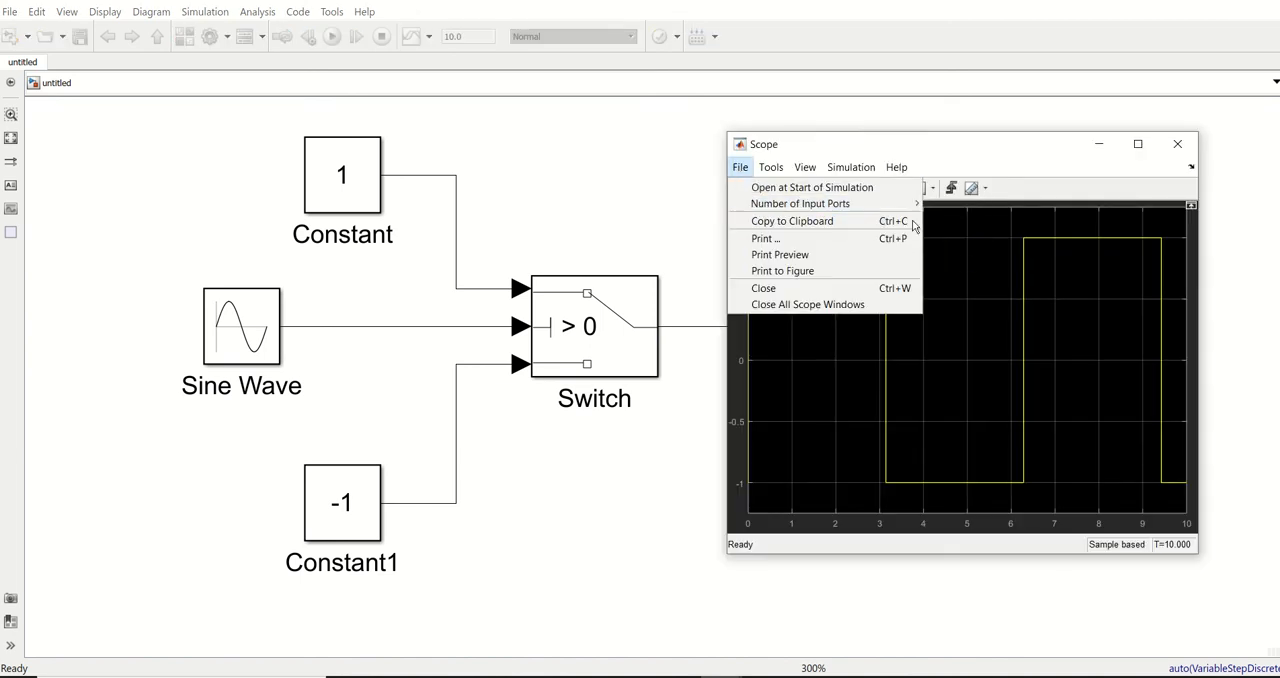
pyautogui.moveTo(896, 209)
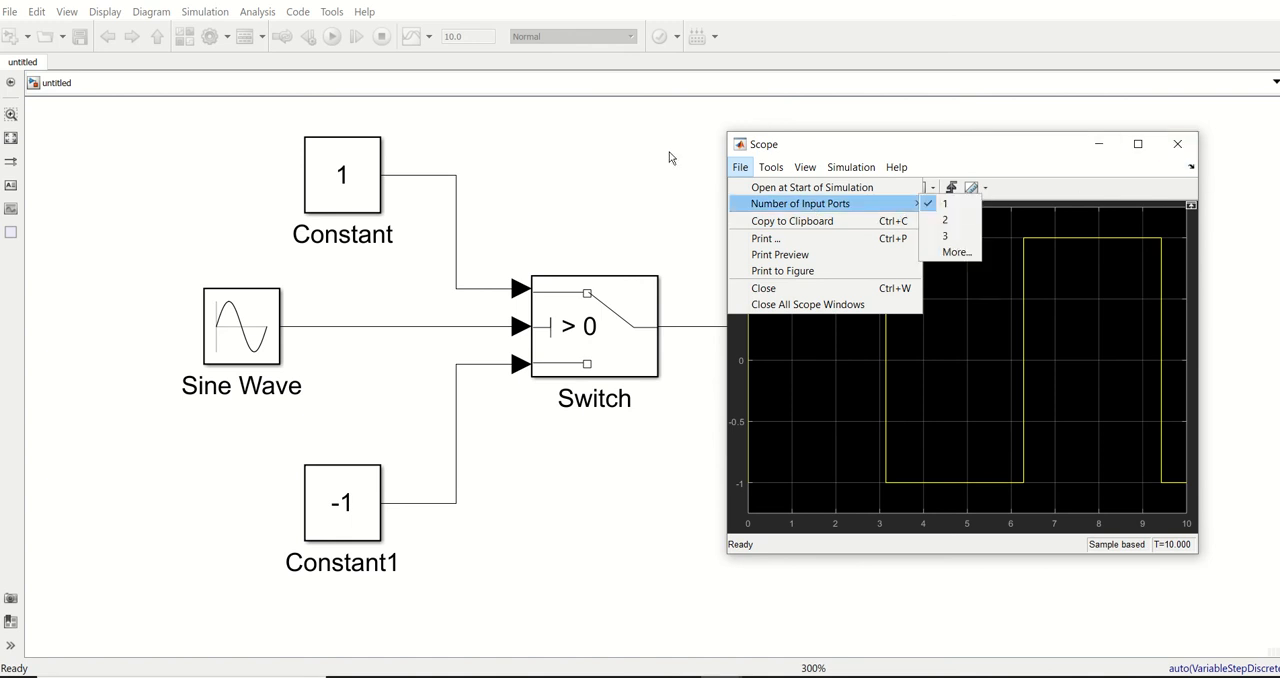
pyautogui.click(655, 160)
# Insert another Scope block from Simulink/Sinks above the Switch with 2 input ports
pyautogui.doubleClick(694, 203)
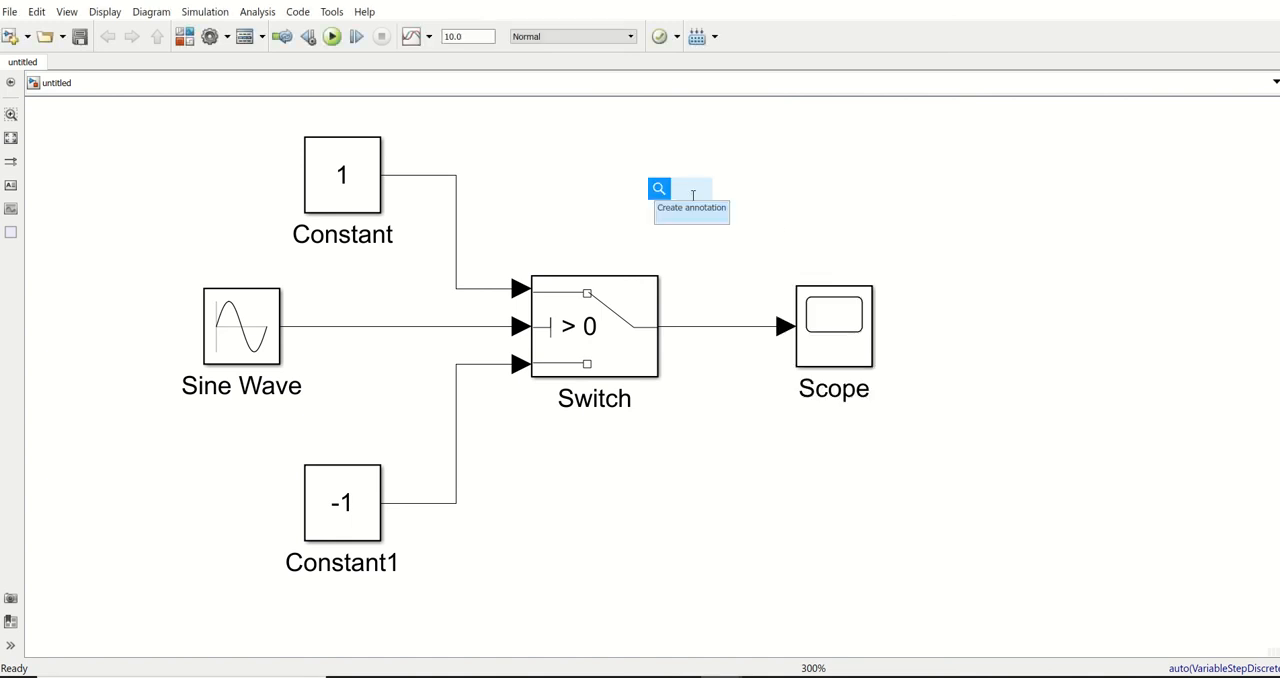
pyautogui.write('scope')
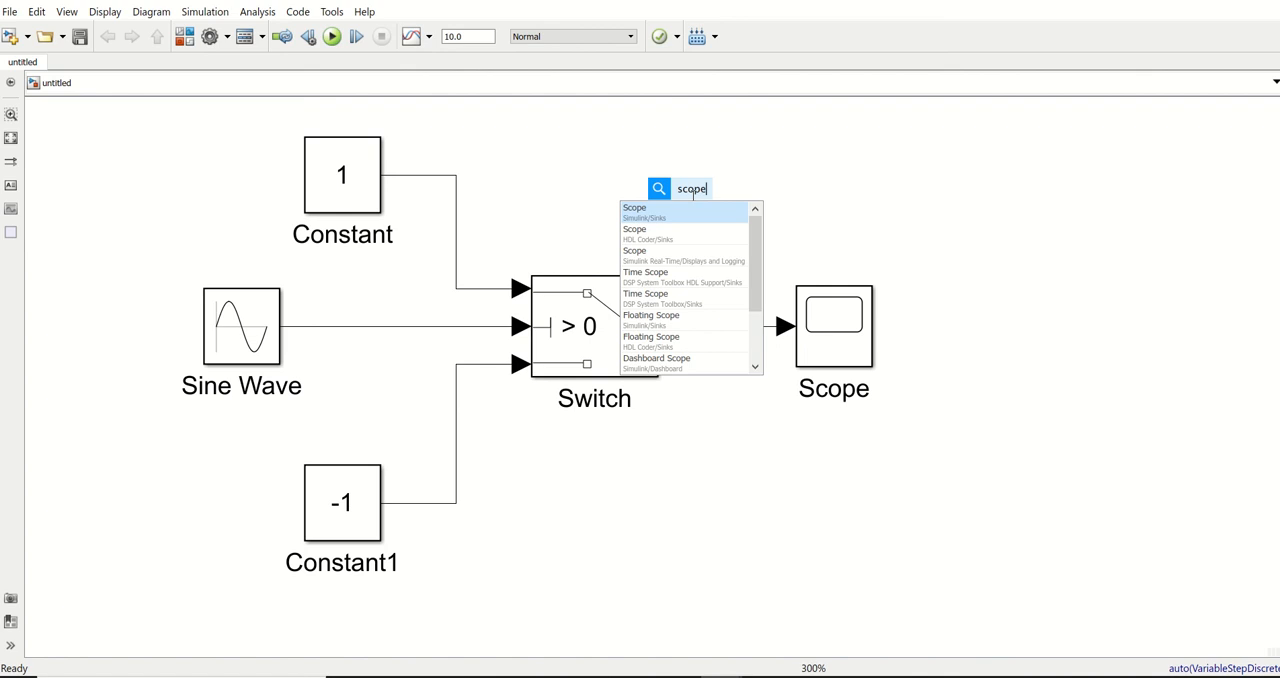
pyautogui.press('Return')
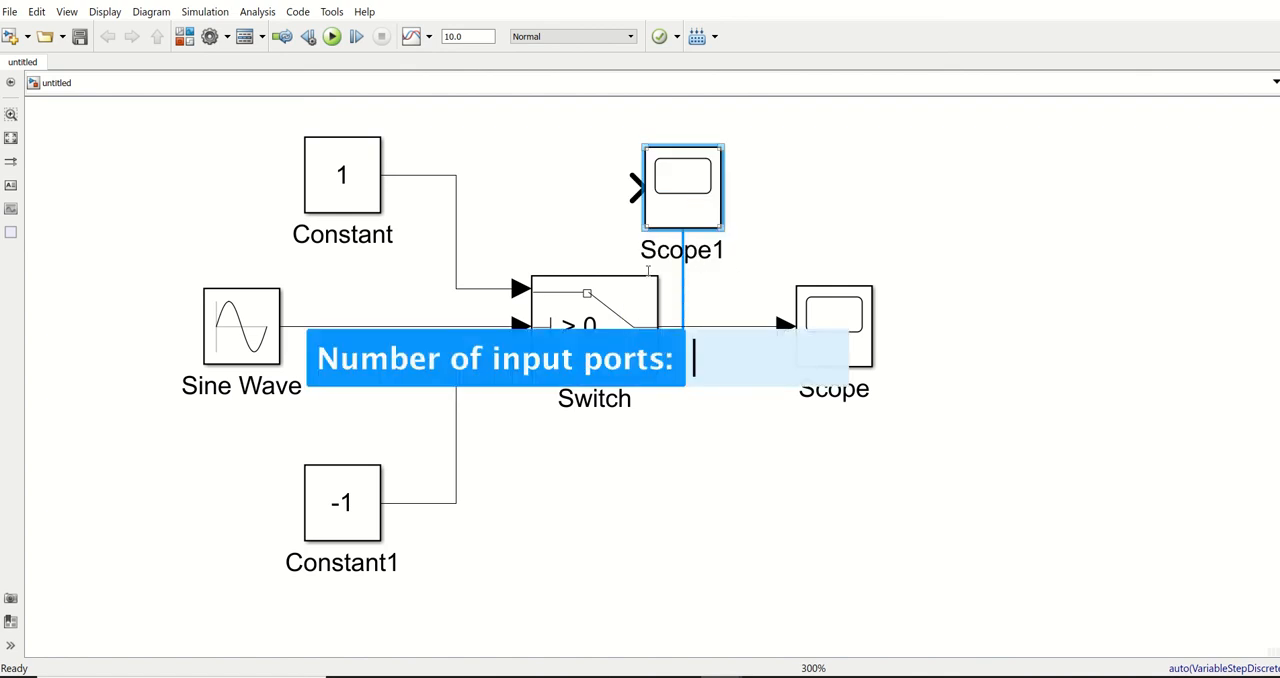
pyautogui.write('2')
pyautogui.press('Return')
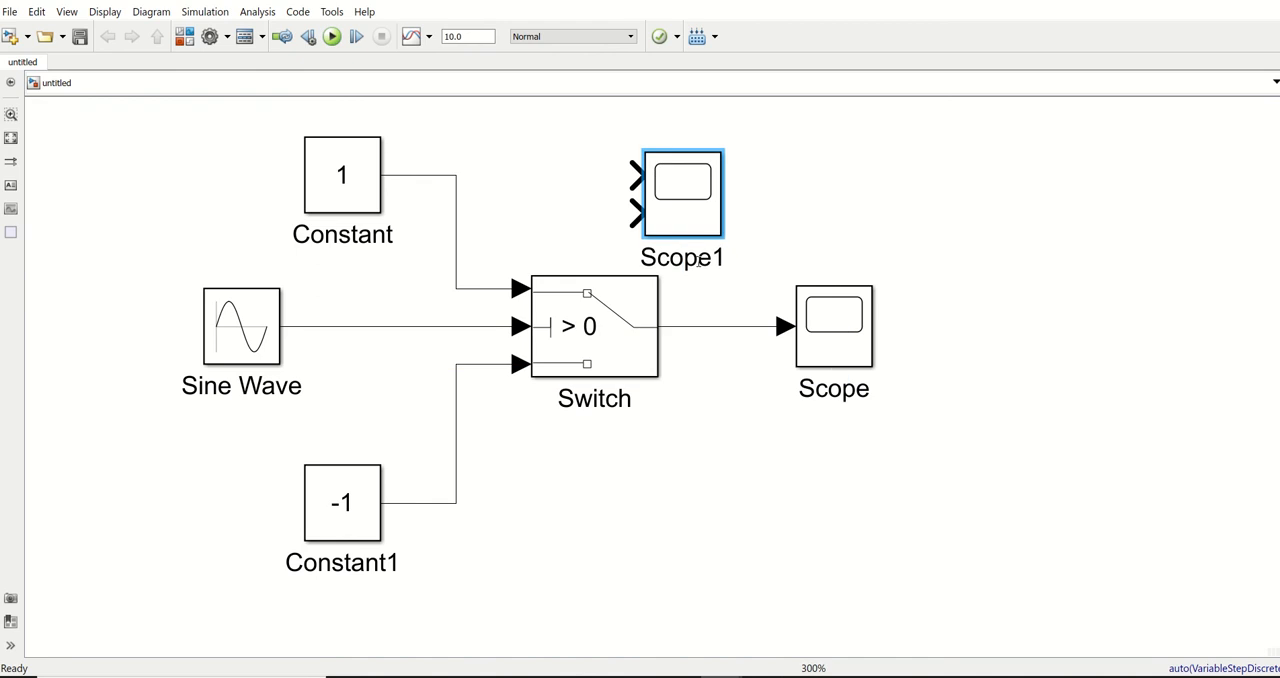
# Place the two-input Scope above the first one and branch the Sine Wave signal to its first input and the Switch output to its second
pyautogui.moveTo(686, 210); pyautogui.dragTo(713, 325)
pyautogui.click(957, 298)
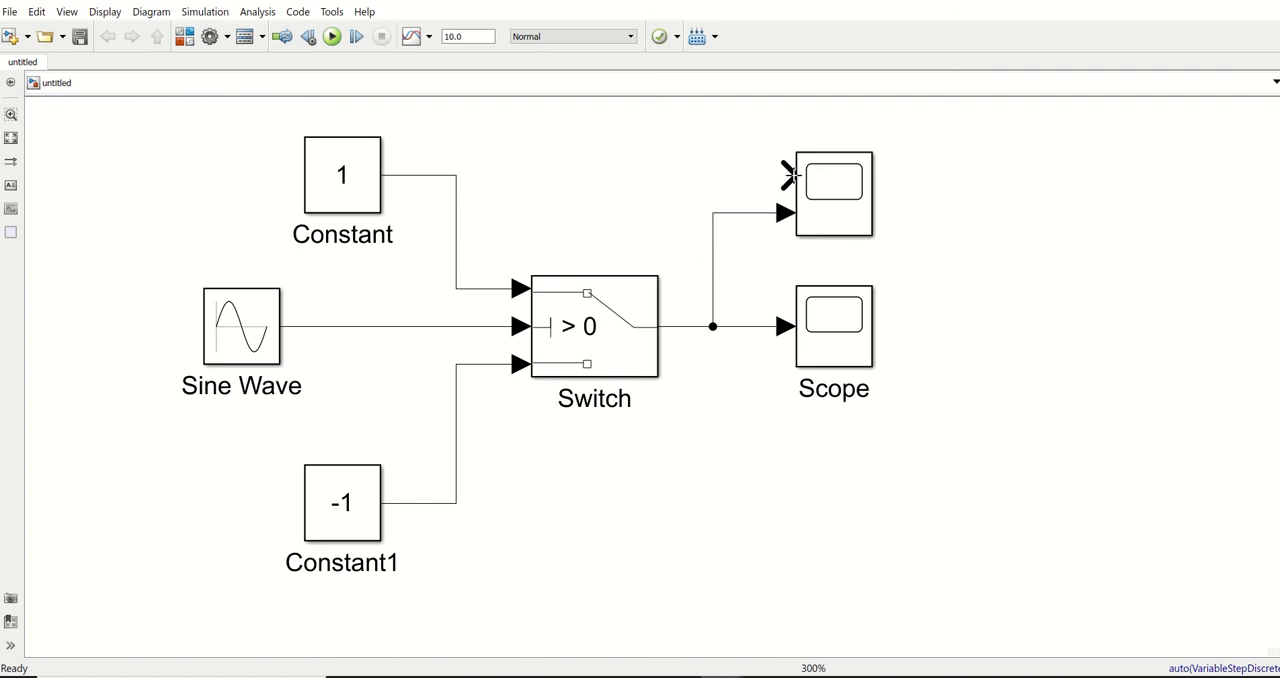
pyautogui.click(790, 175)
pyautogui.moveTo(787, 175); pyautogui.dragTo(339, 326)
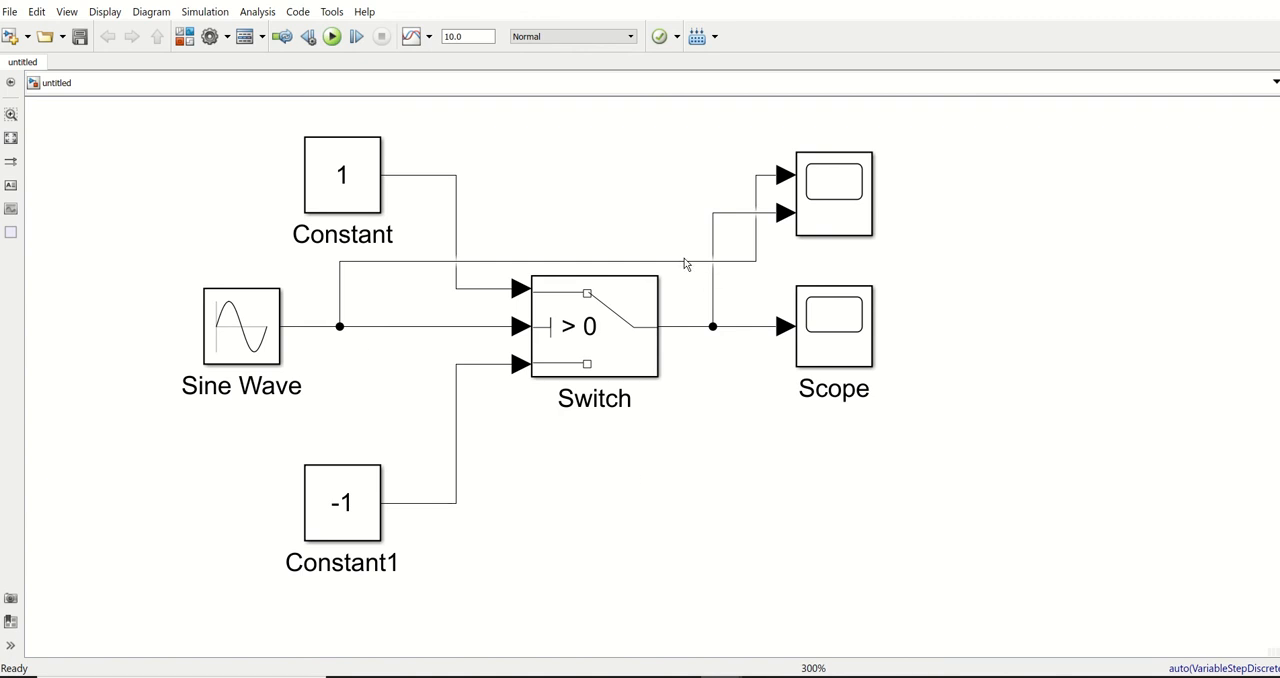
pyautogui.moveTo(682, 266)
pyautogui.mouseDown()
pyautogui.moveTo(674, 209)
pyautogui.moveTo(690, 210)
pyautogui.moveTo(698, 249)
pyautogui.mouseUp()
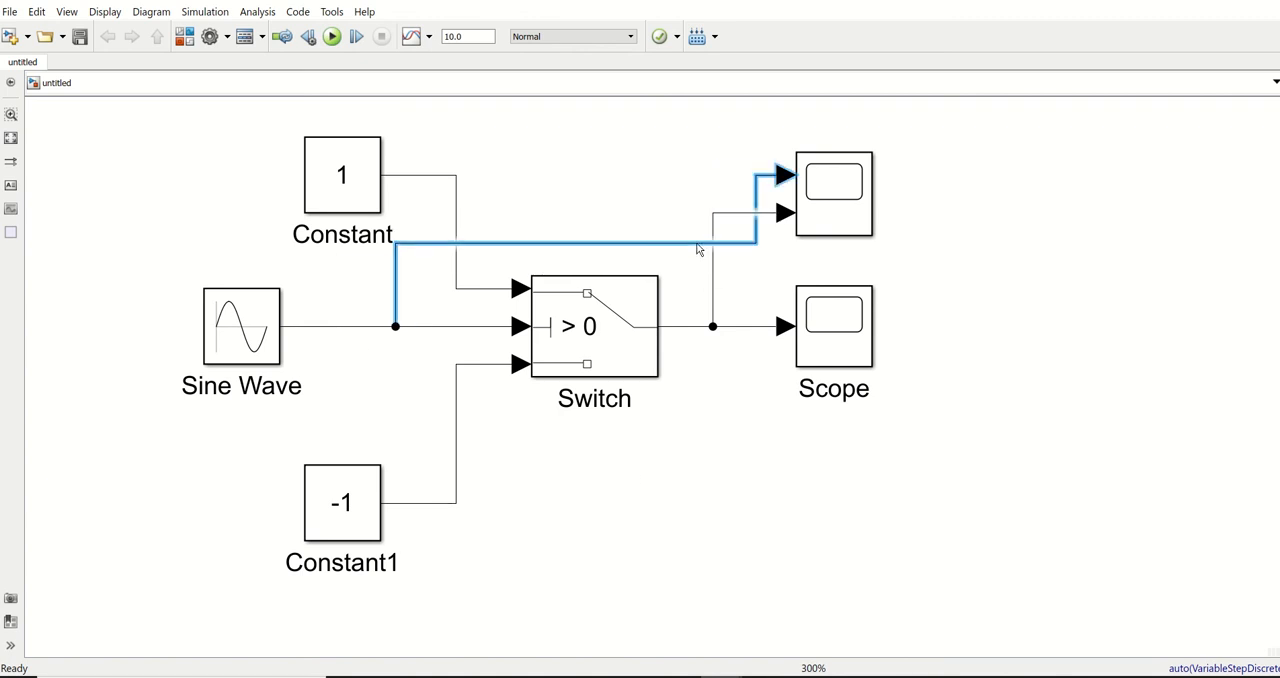
pyautogui.click(737, 500)
pyautogui.click(824, 180)
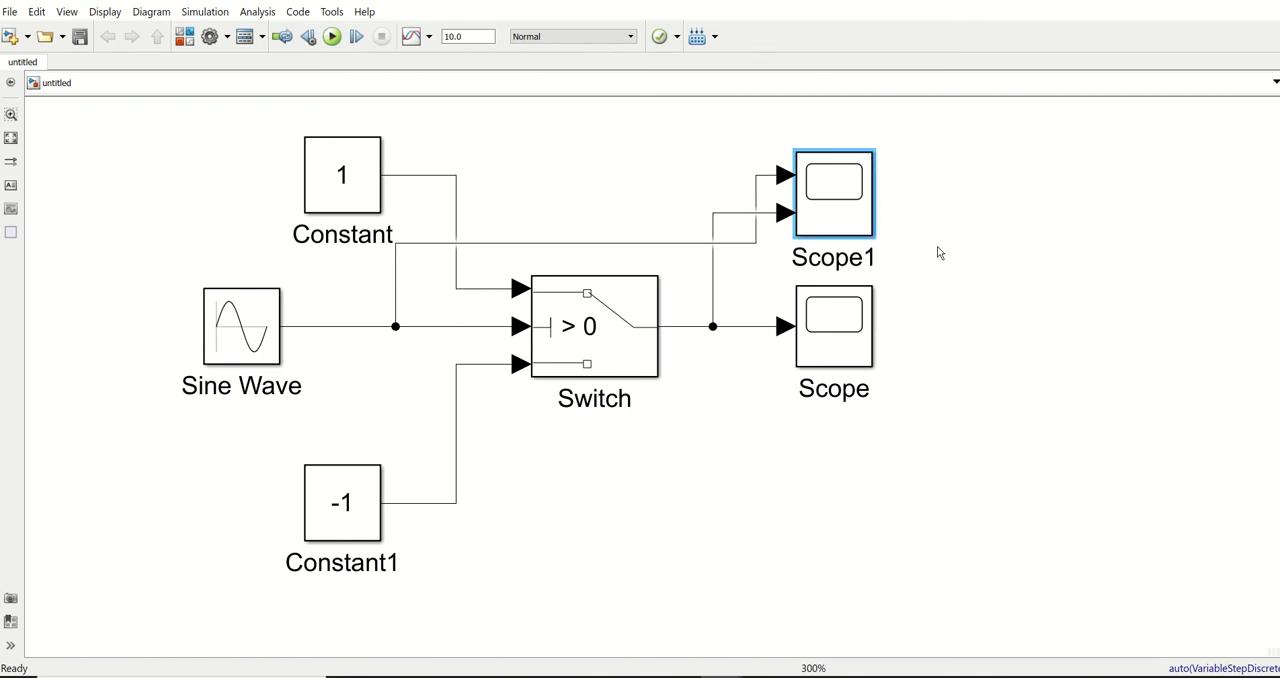
# Run the simulation and compare the sine input with the Switch output in the Scope1 plot
pyautogui.click(1005, 298)
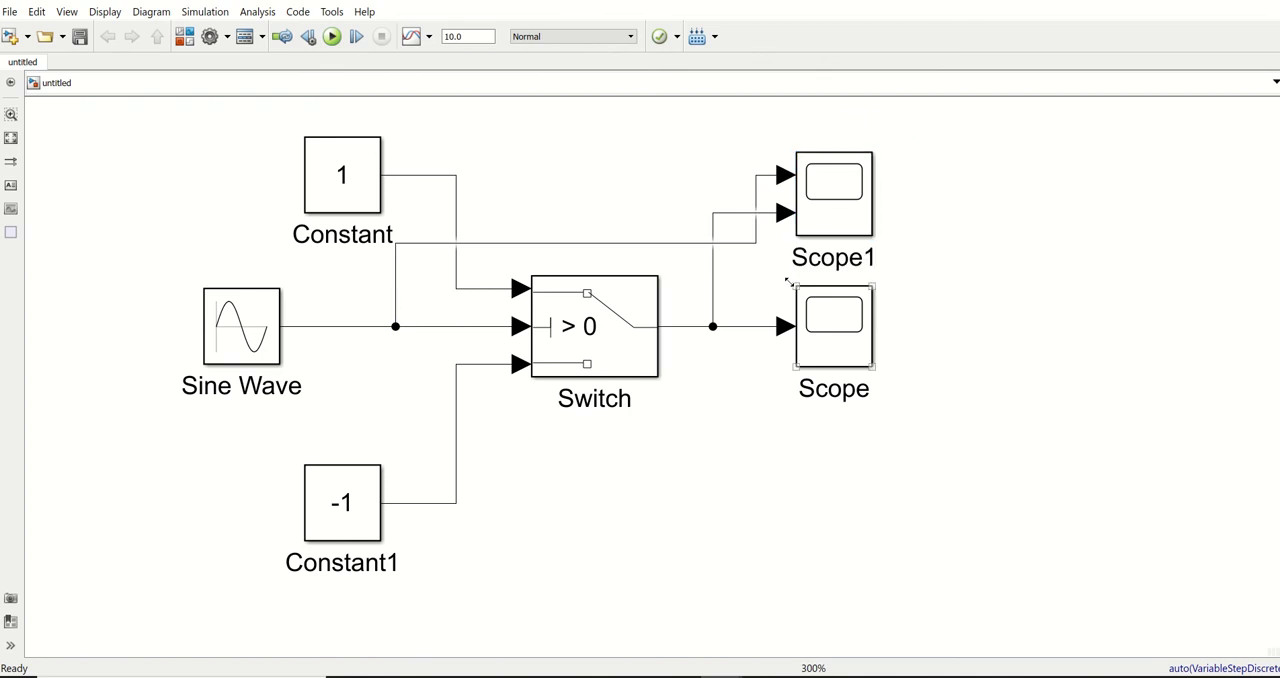
pyautogui.click(333, 37)
pyautogui.click(833, 195)
pyautogui.doubleClick(833, 195)
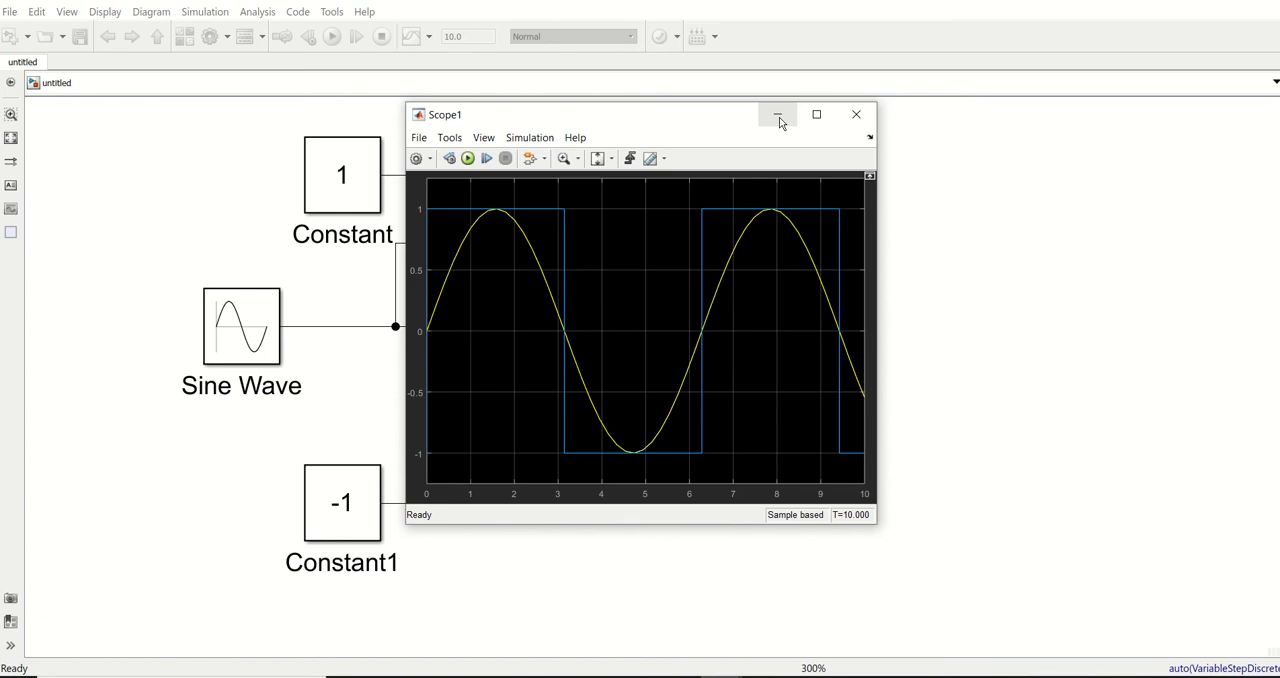
pyautogui.moveTo(681, 124); pyautogui.dragTo(884, 160)
# Set the Constant block's value to 2 and the Constant1 block's value to 0
pyautogui.click(352, 178)
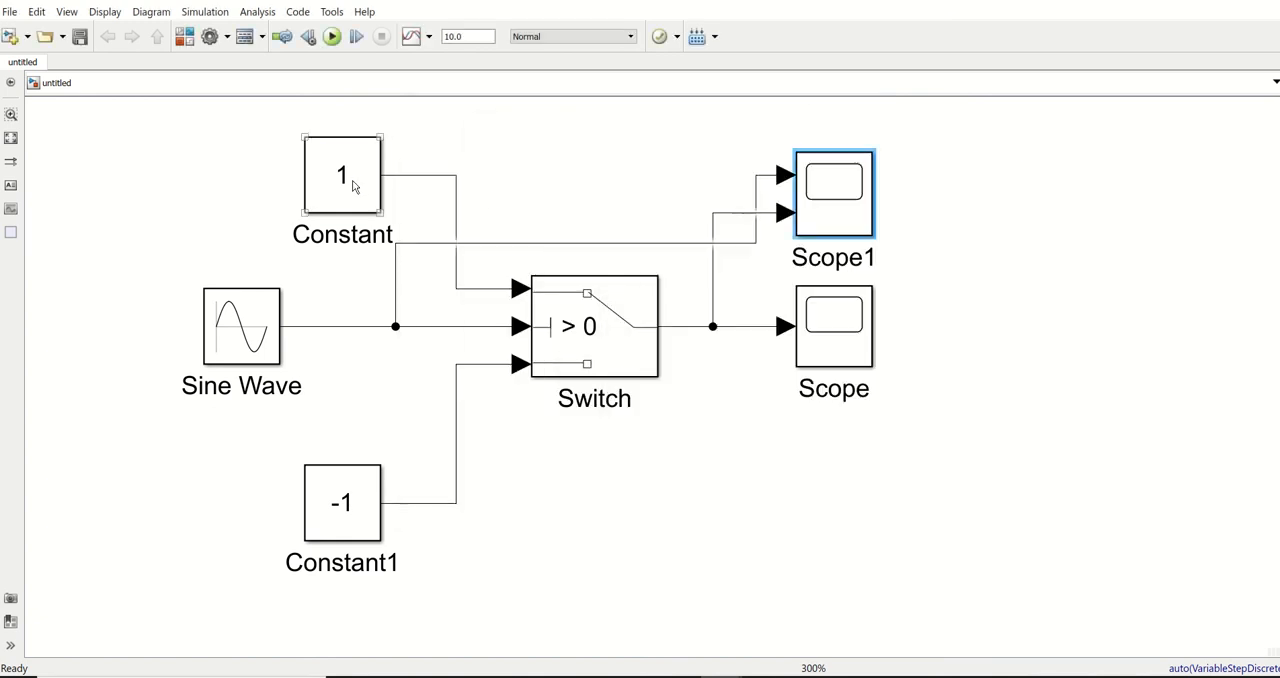
pyautogui.doubleClick(345, 180)
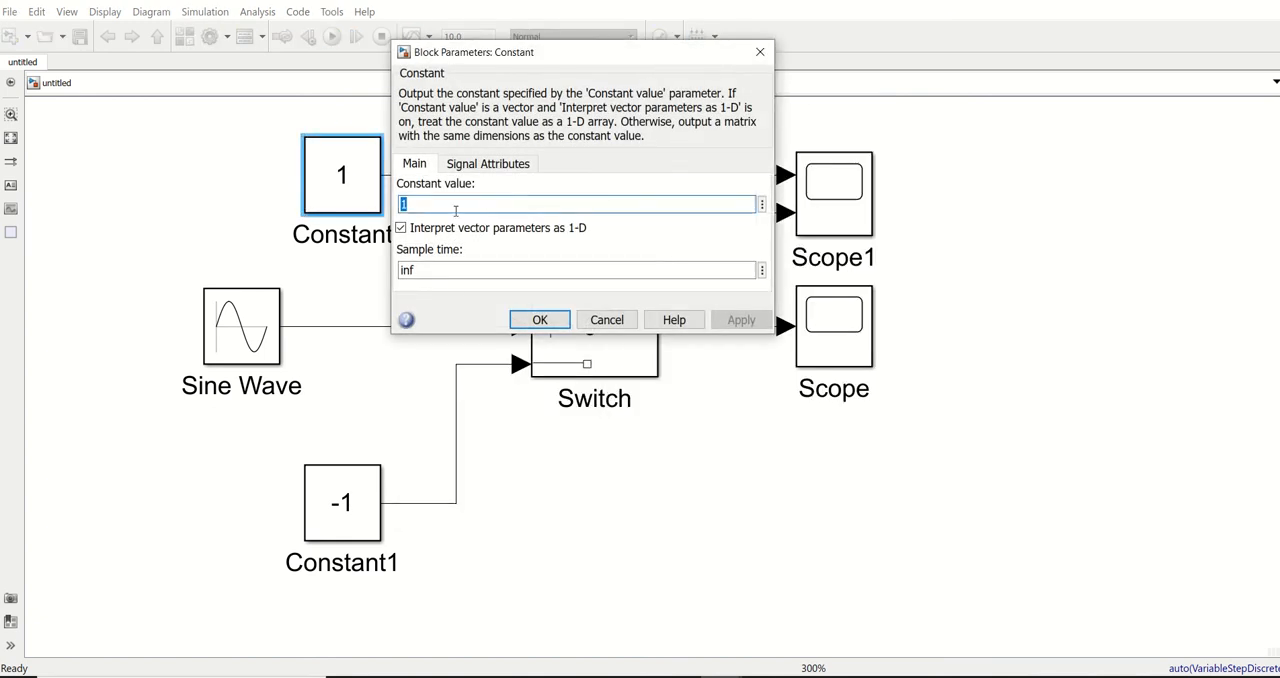
pyautogui.write('2')
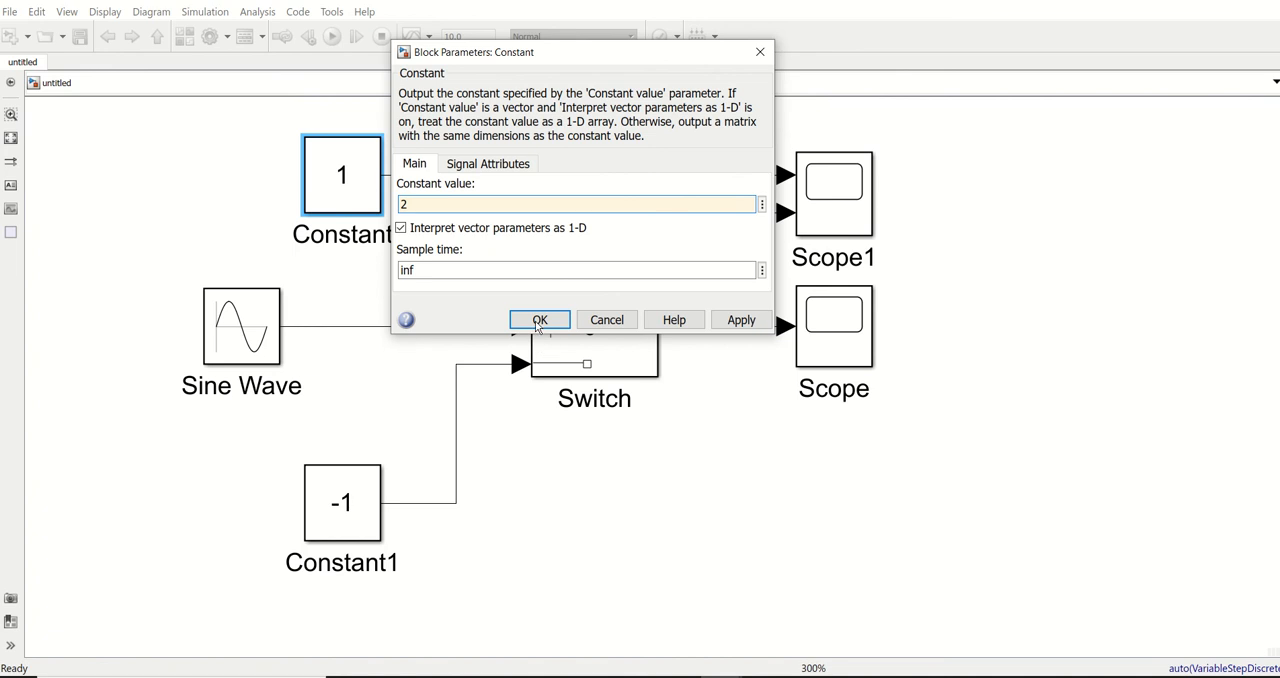
pyautogui.click(538, 319)
pyautogui.doubleClick(351, 519)
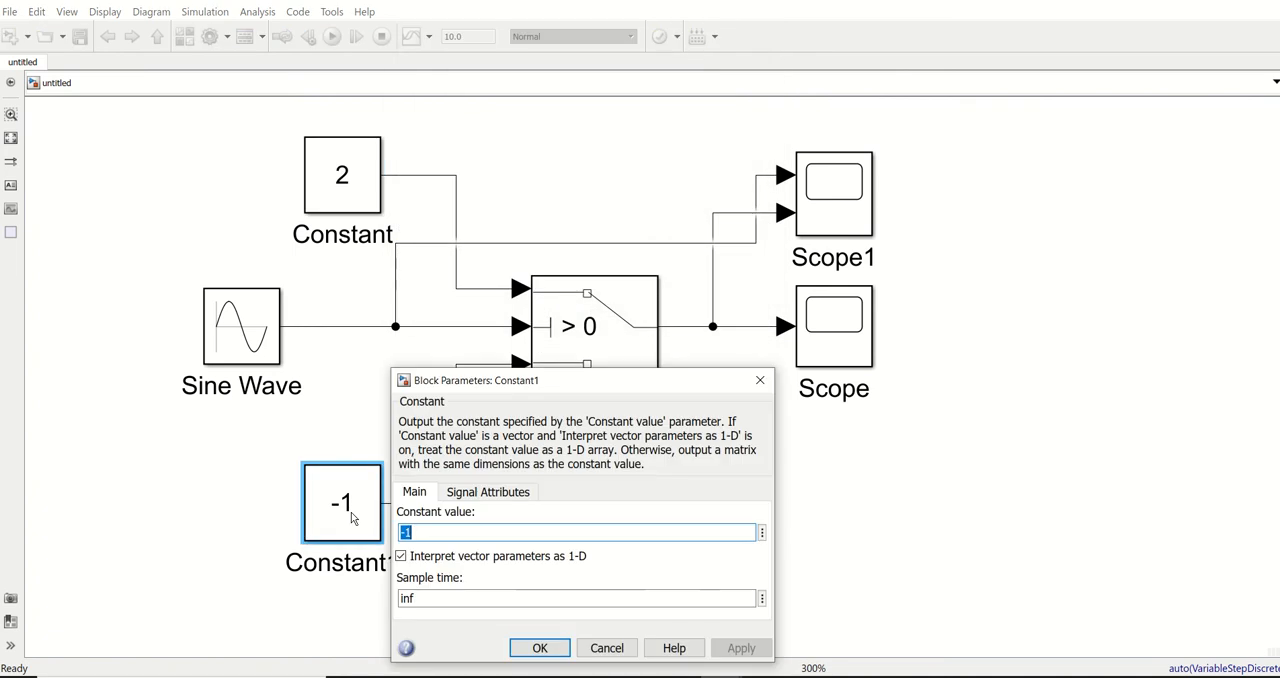
pyautogui.write('0')
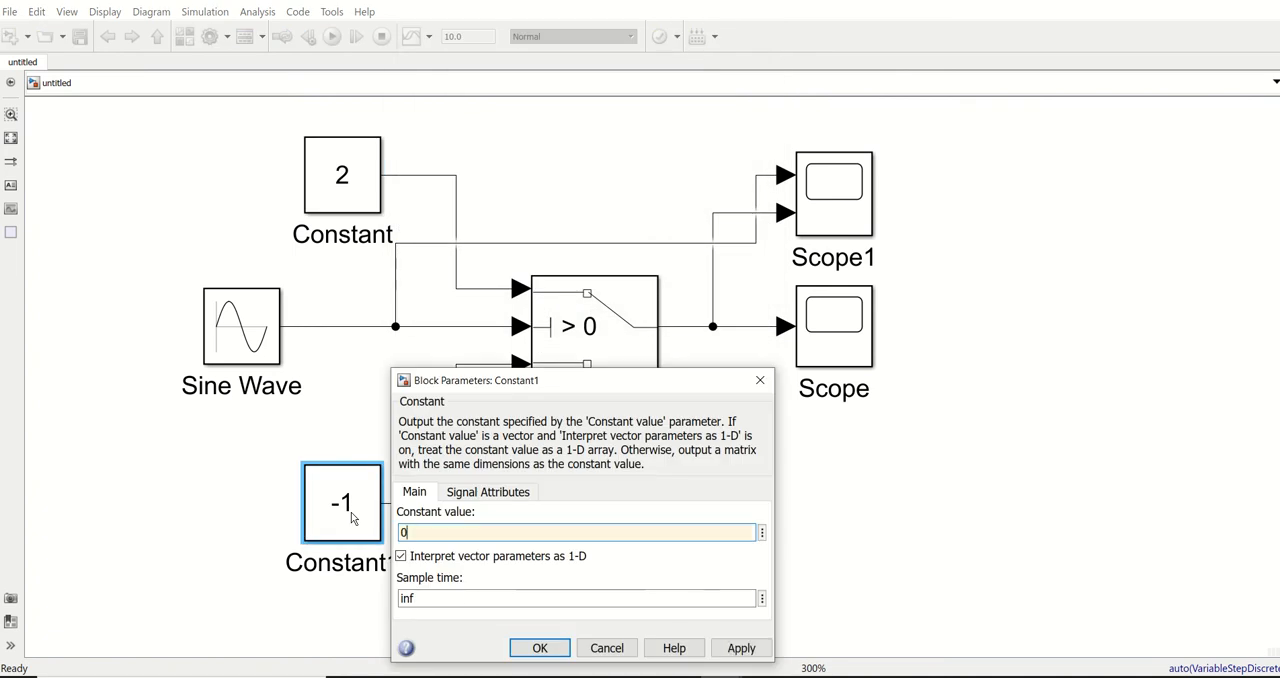
pyautogui.click(538, 647)
# Rerun the simulation with the new constants and examine the Scope1 plot
pyautogui.click(584, 370)
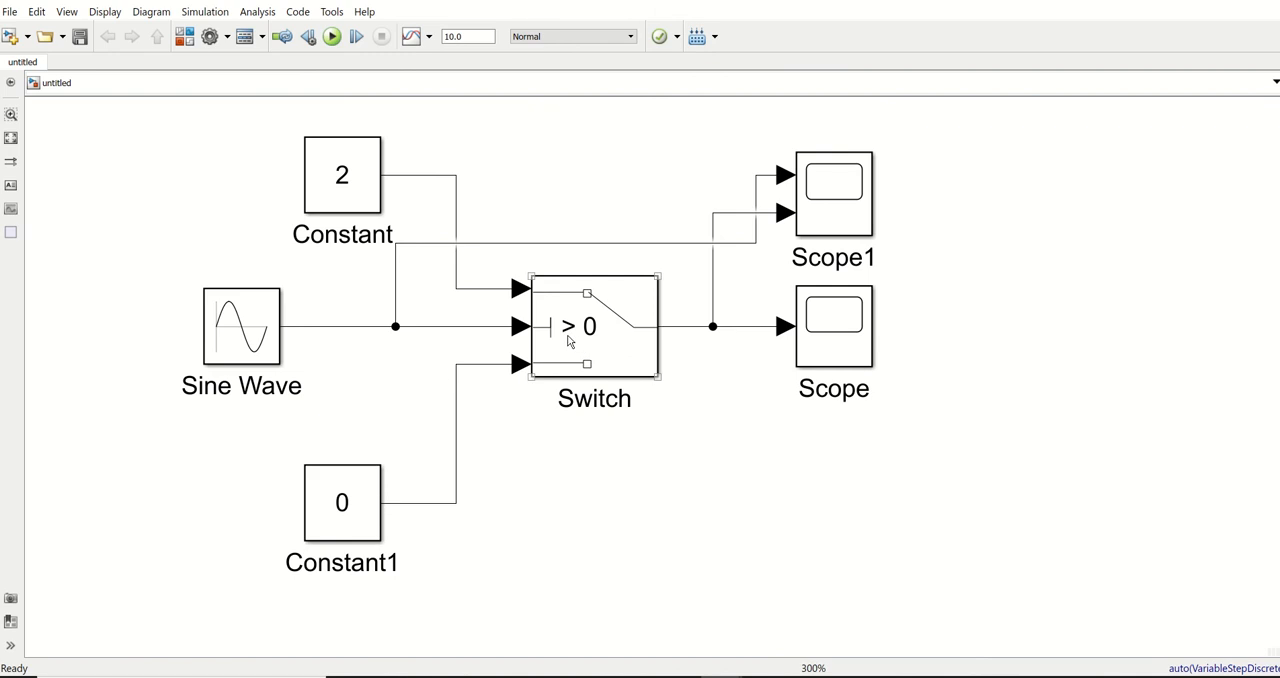
pyautogui.click(332, 37)
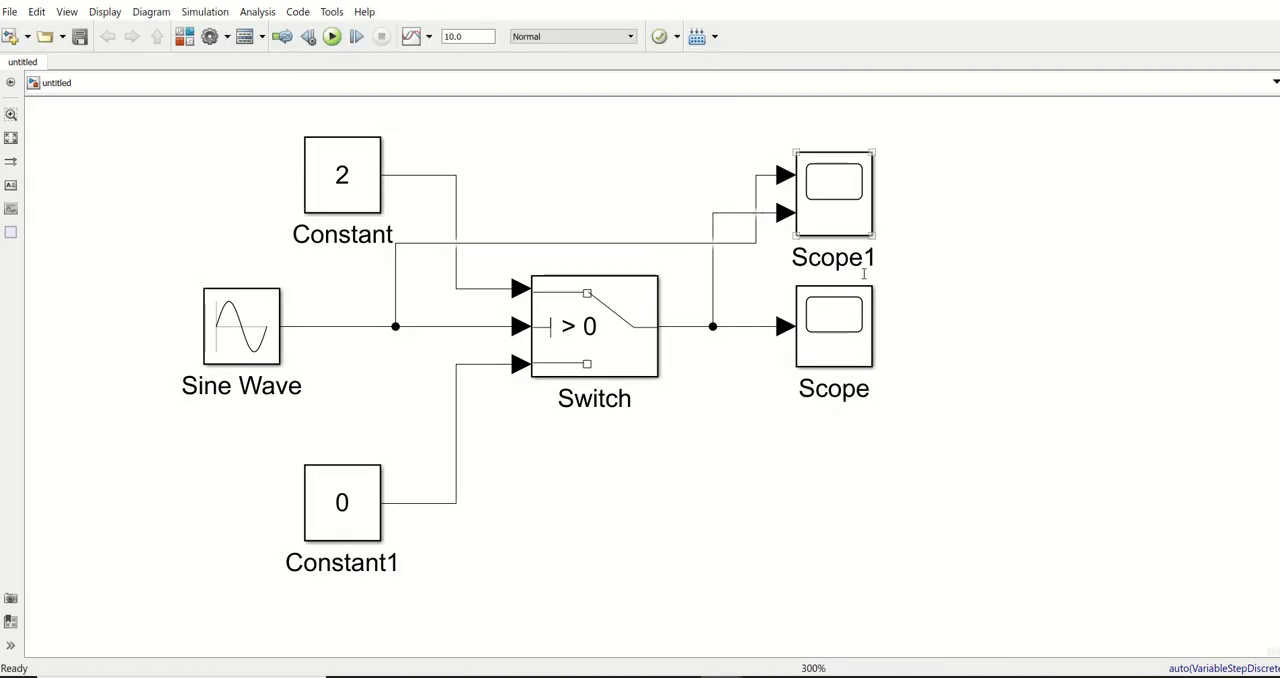
pyautogui.doubleClick(828, 196)
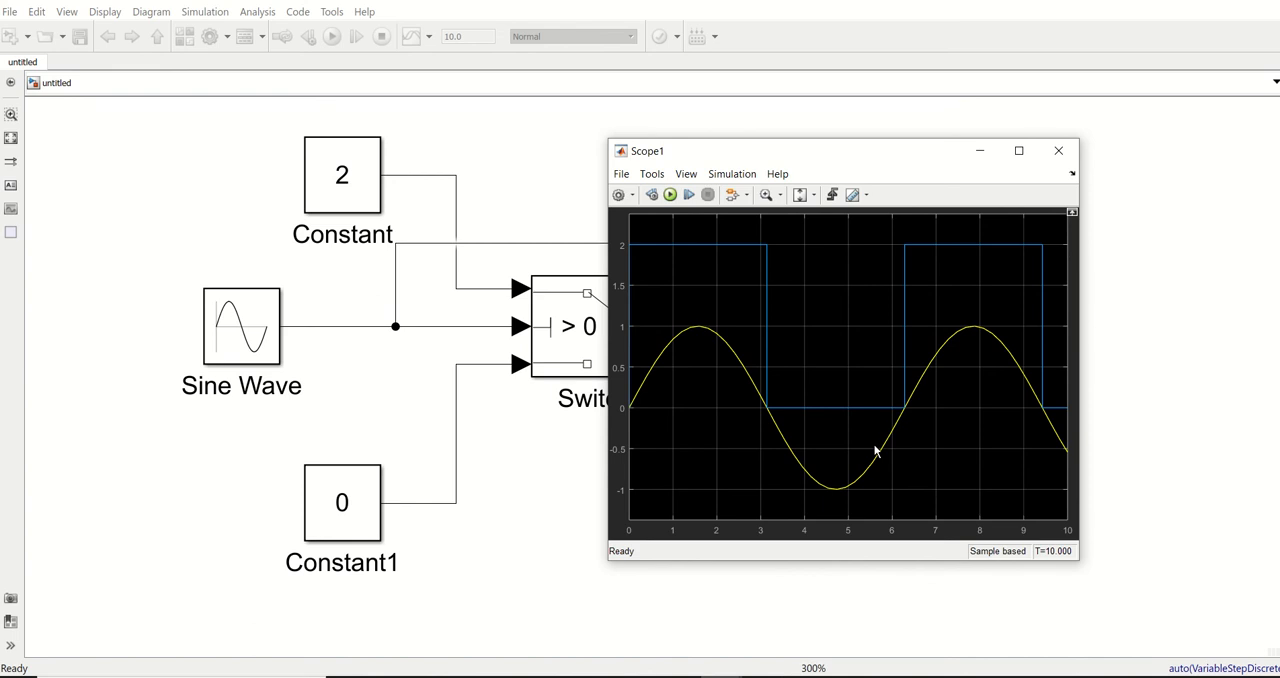
pyautogui.click(1058, 153)
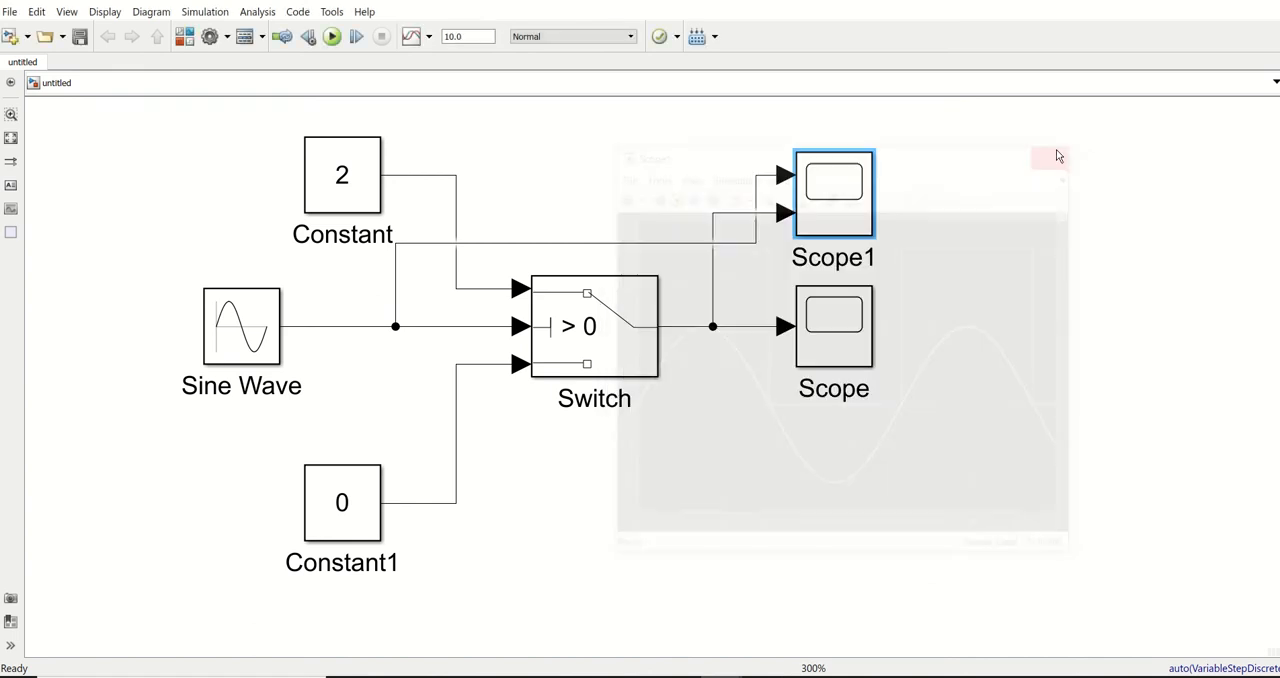
# Set the Switch block's threshold to 0.5, keeping the u2 > Threshold criterion
pyautogui.click(584, 339)
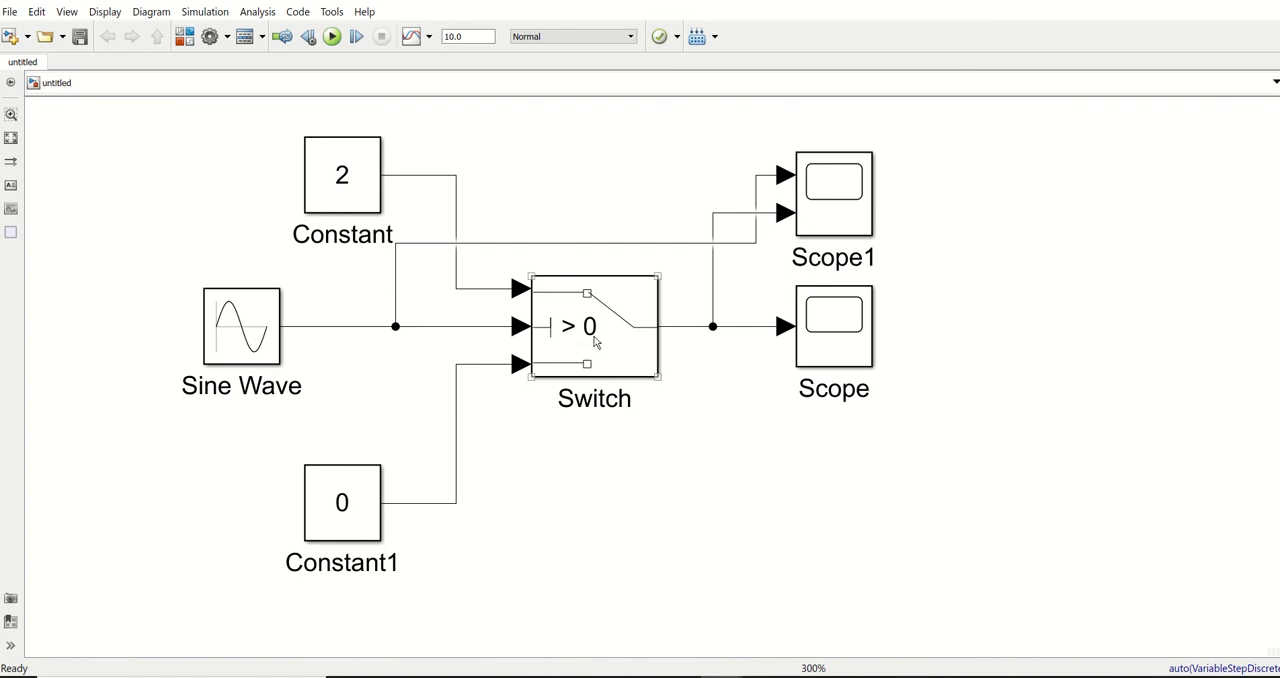
pyautogui.doubleClick(591, 328)
pyautogui.doubleClick(690, 352)
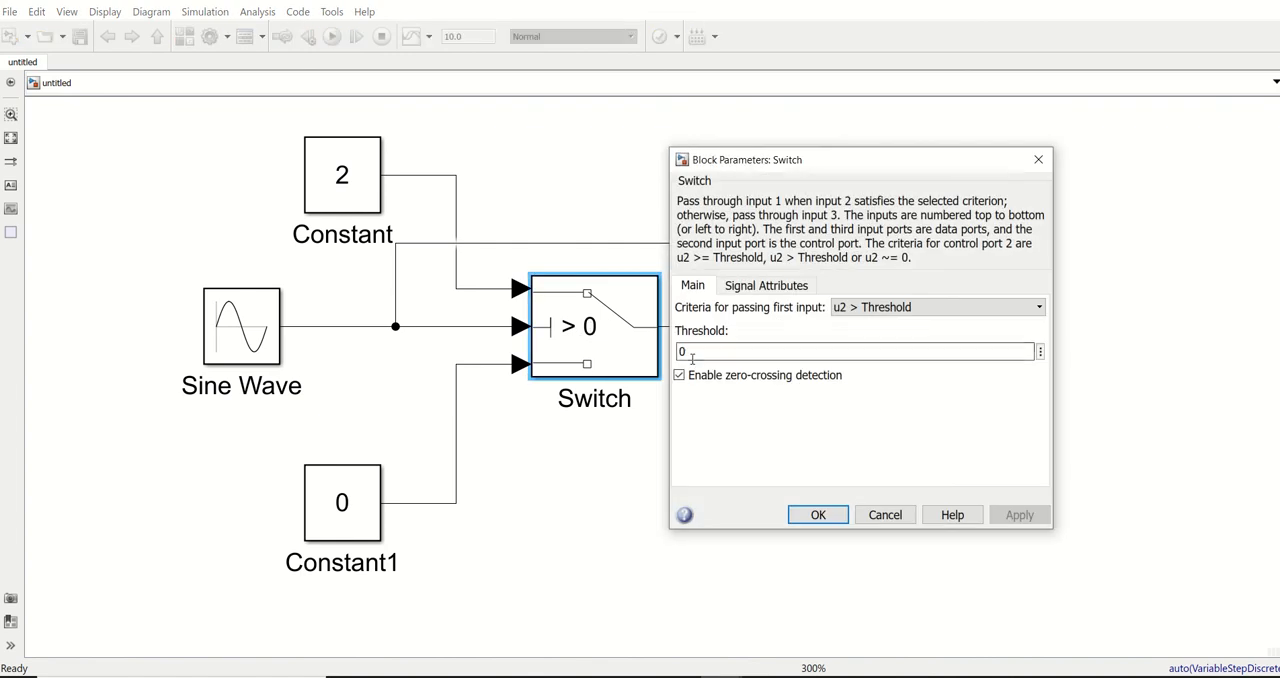
pyautogui.write('0')
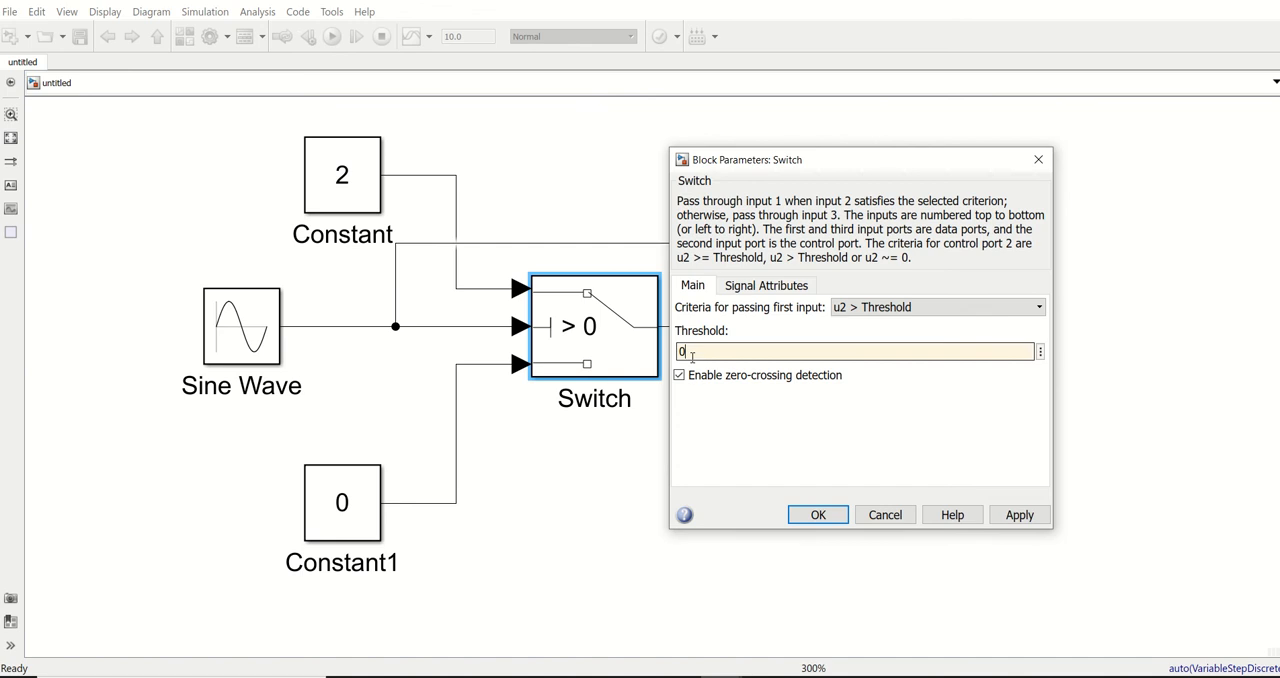
pyautogui.press('Return')
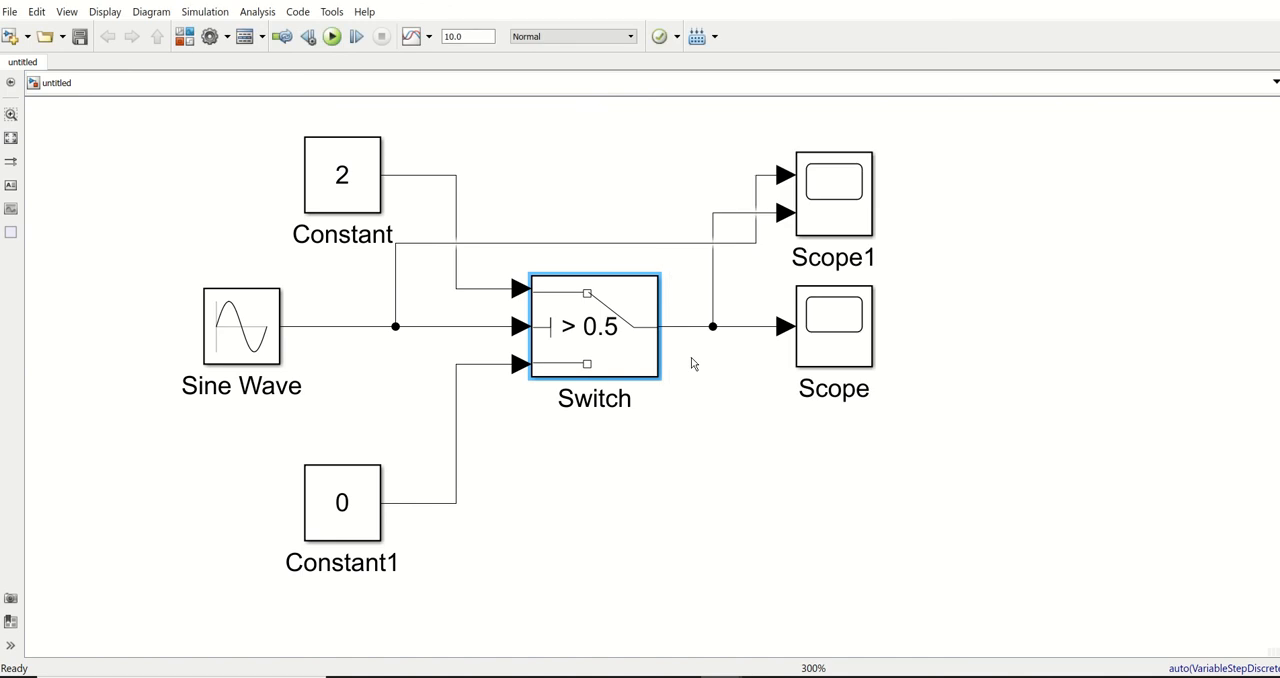
# Simulate the model with the 0.5 threshold and examine in Scope1 where the output switches against the sine wave
pyautogui.click(575, 345)
pyautogui.click(332, 36)
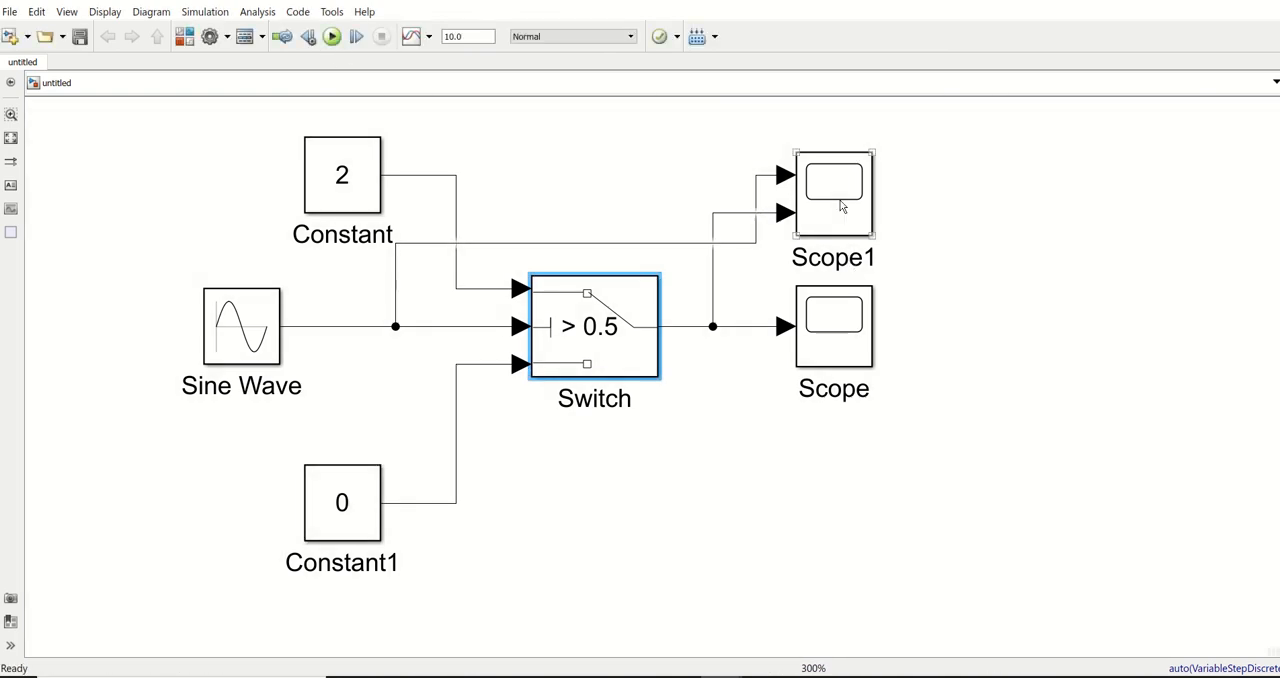
pyautogui.doubleClick(841, 206)
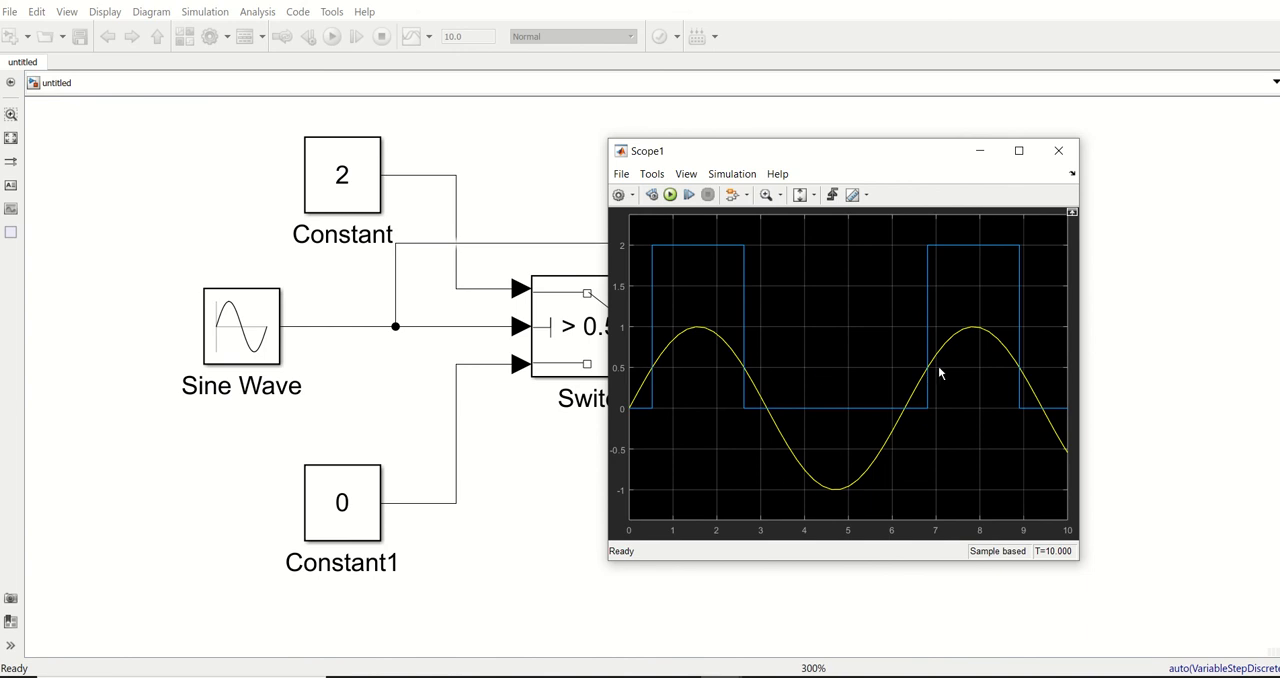
pyautogui.click(1058, 151)
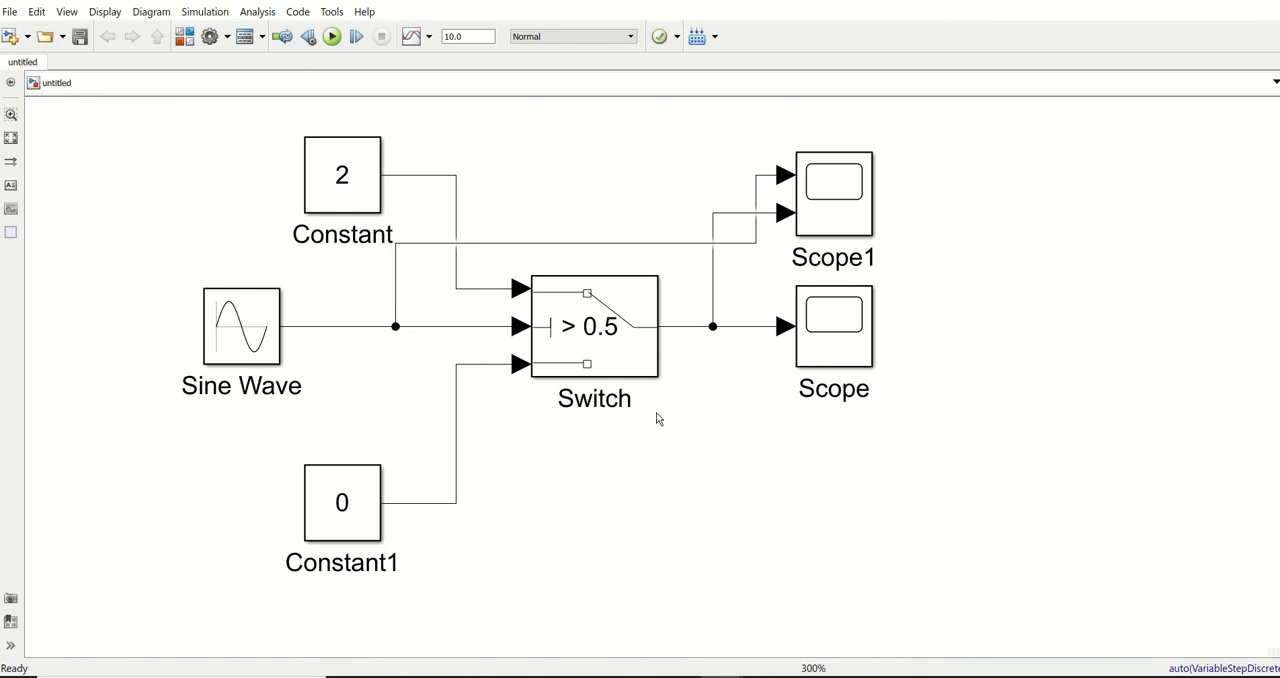
# Insert a To Workspace block from Simulink/Sinks below the Scope and branch the Switch output signal to its input
pyautogui.click(634, 333)
pyautogui.click(889, 239)
pyautogui.doubleClick(785, 487)
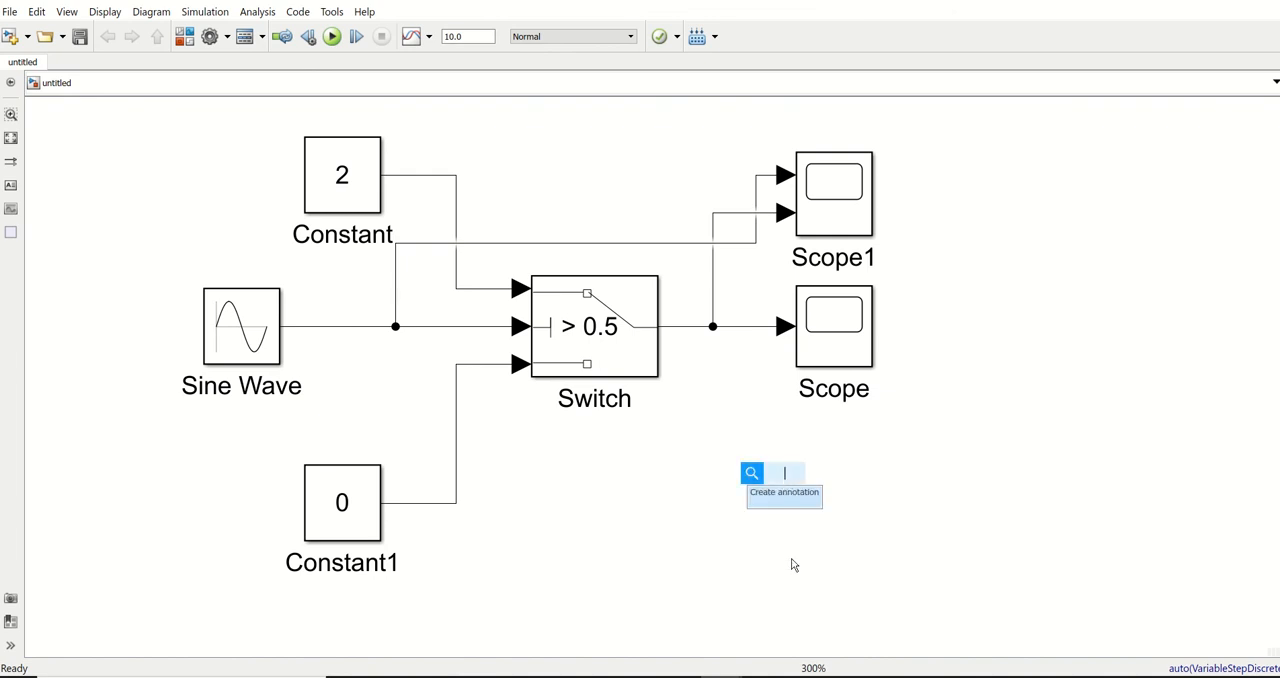
pyautogui.write('to waor')
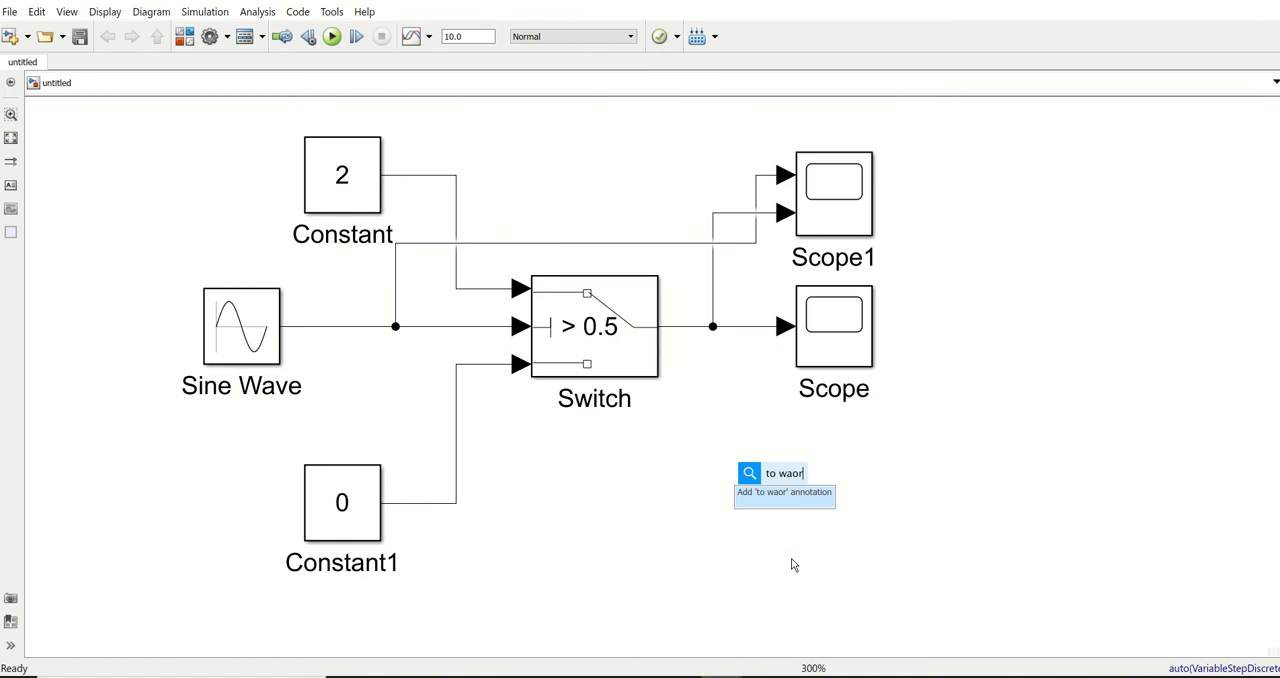
pyautogui.press('BackSpace')
pyautogui.press('BackSpace')
pyautogui.press('BackSpace')
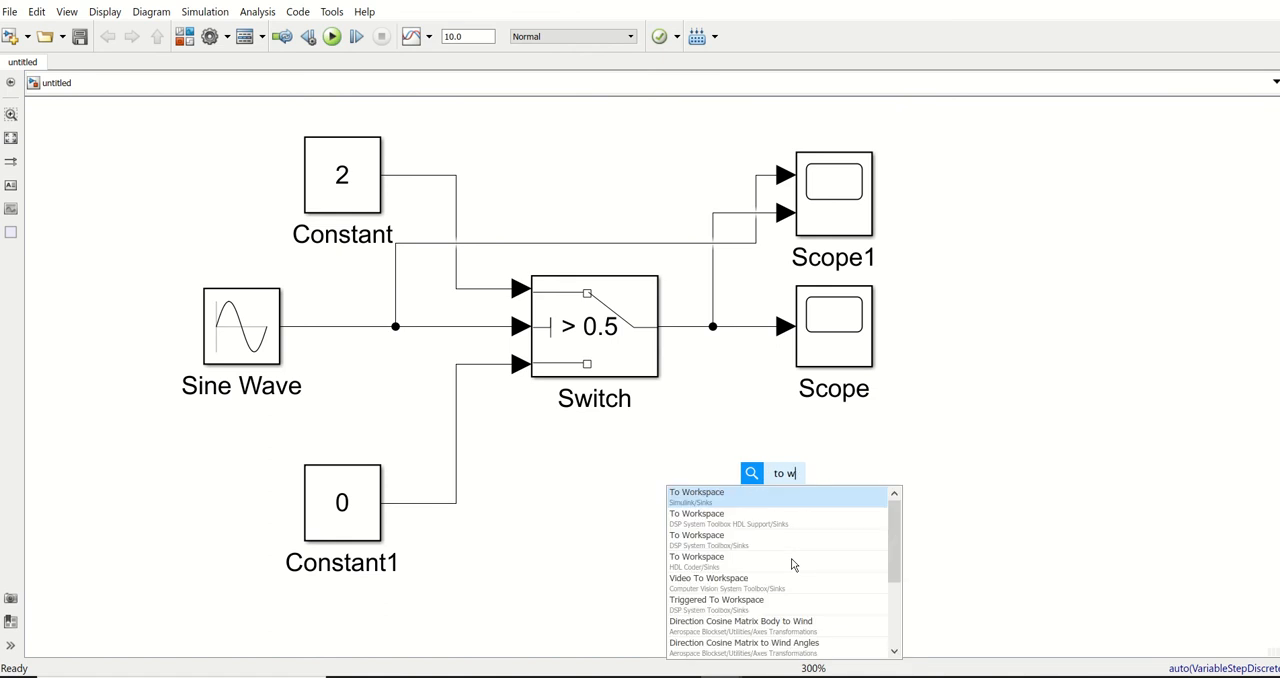
pyautogui.write('ork')
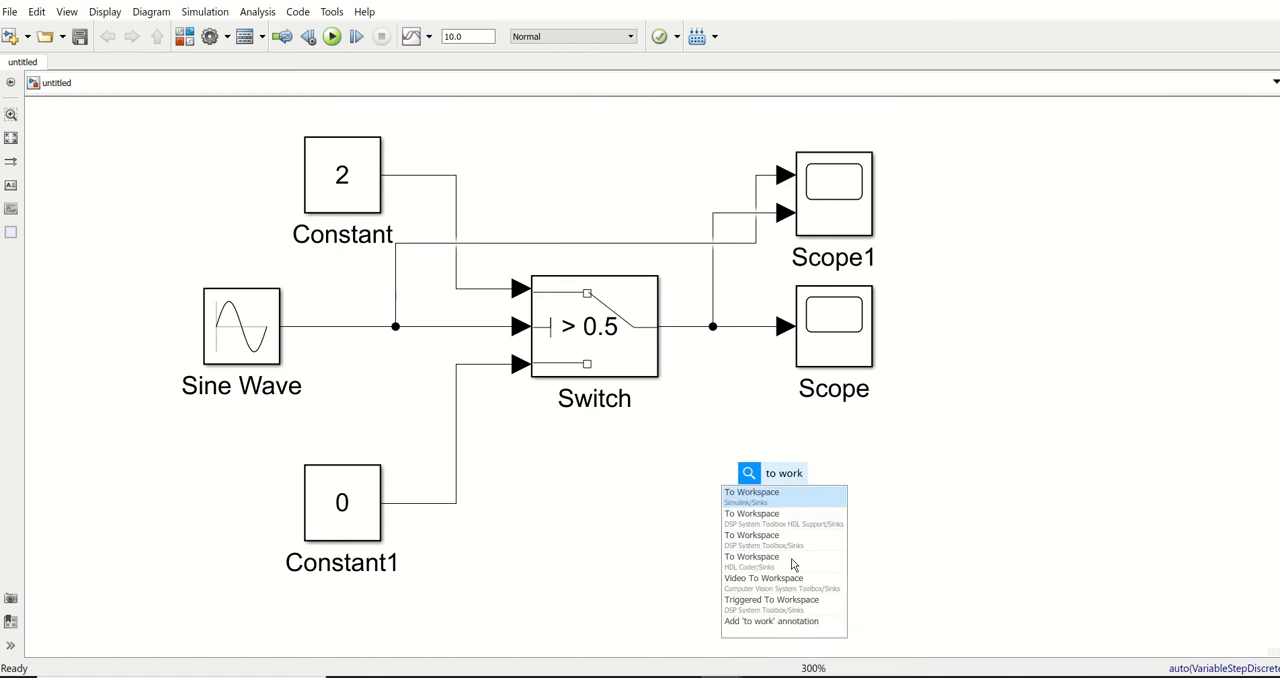
pyautogui.press('Return')
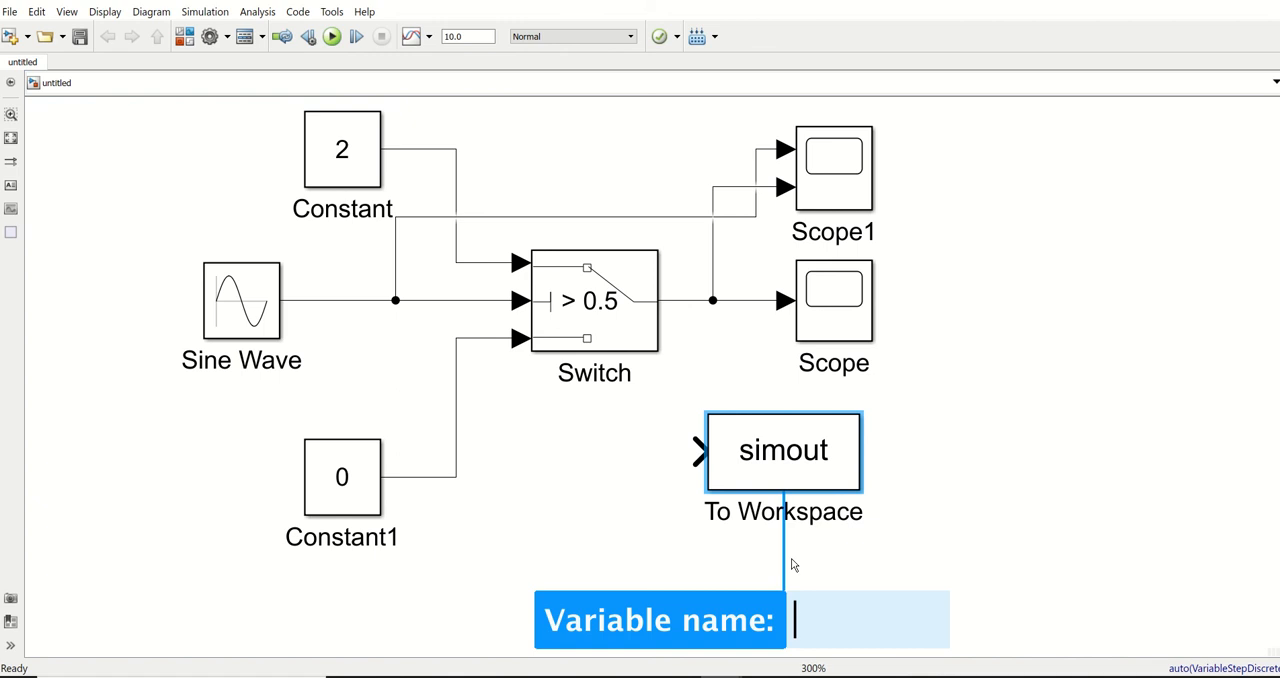
pyautogui.moveTo(785, 458); pyautogui.dragTo(863, 447)
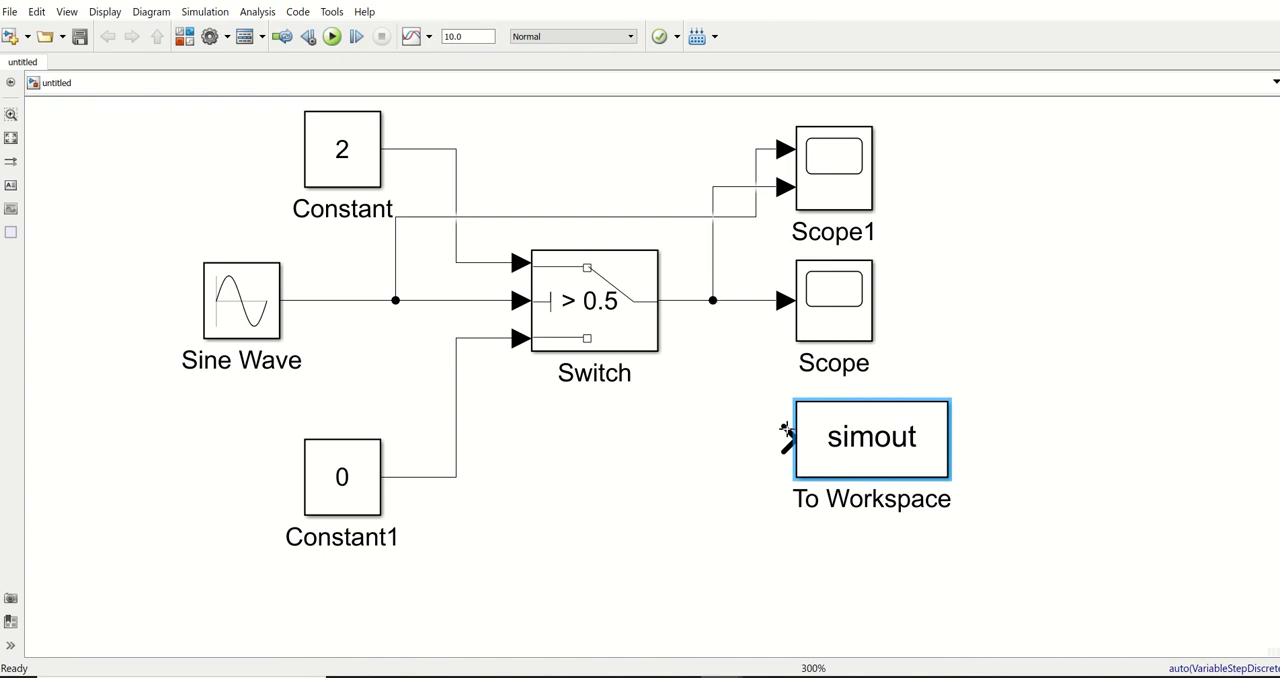
pyautogui.moveTo(788, 440)
pyautogui.mouseDown()
pyautogui.moveTo(703, 380)
pyautogui.moveTo(712, 302)
pyautogui.mouseUp()
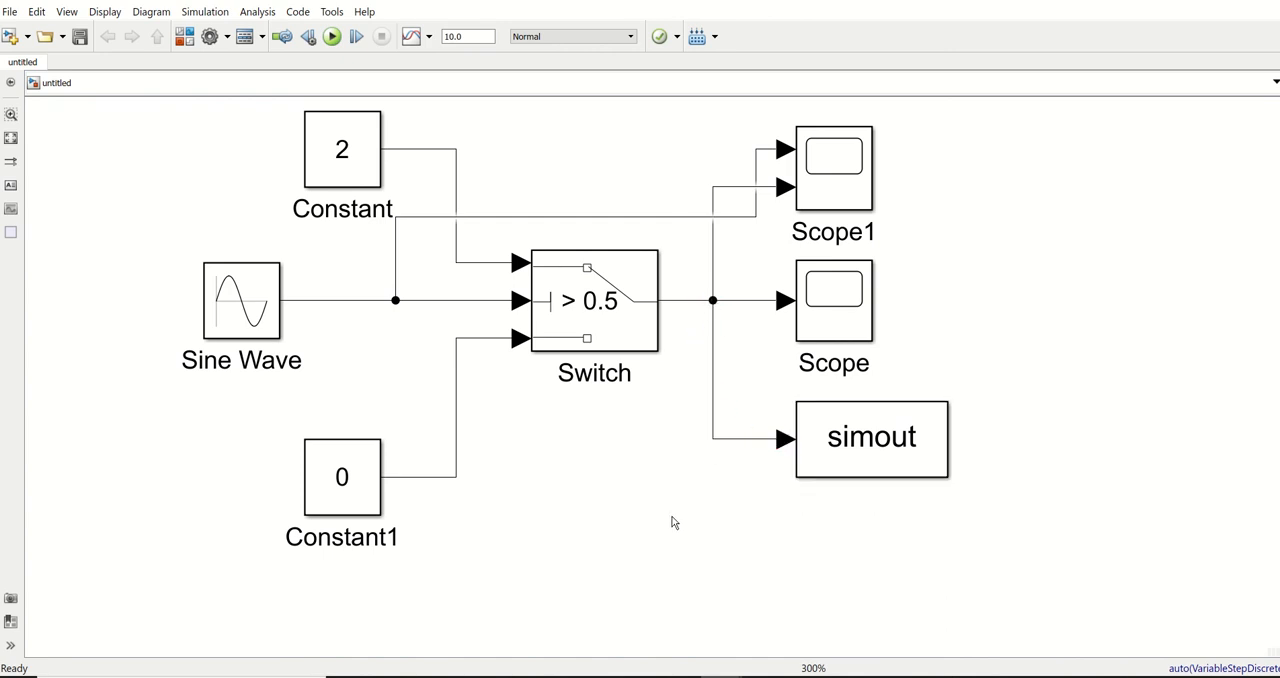
# Make the To Workspace block's name permanently visible beneath the block
pyautogui.click(873, 445)
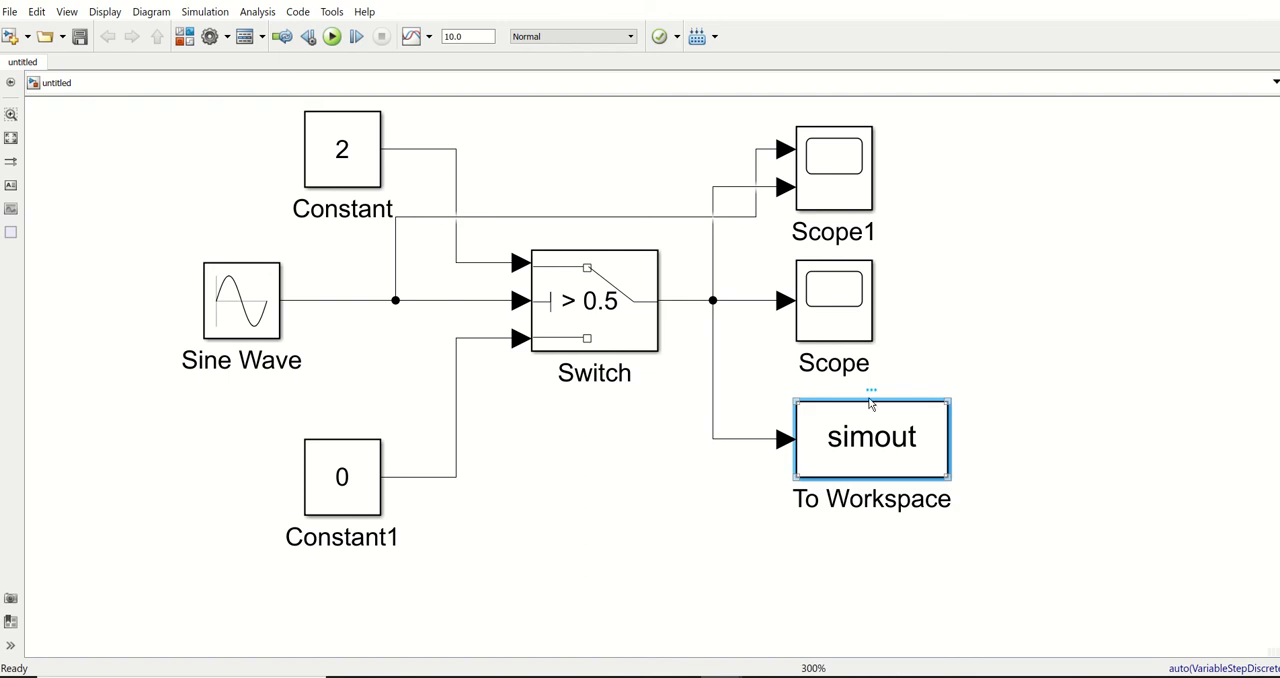
pyautogui.rightClick(871, 398)
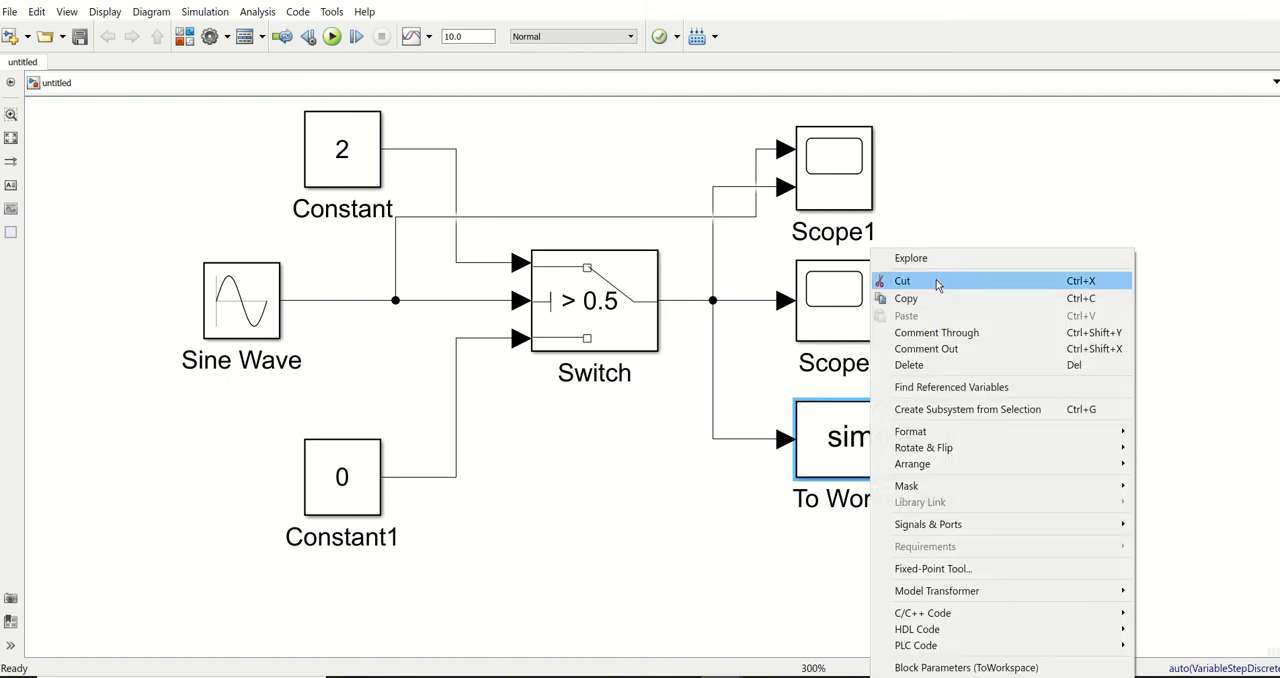
pyautogui.click(838, 425)
pyautogui.moveTo(874, 391)
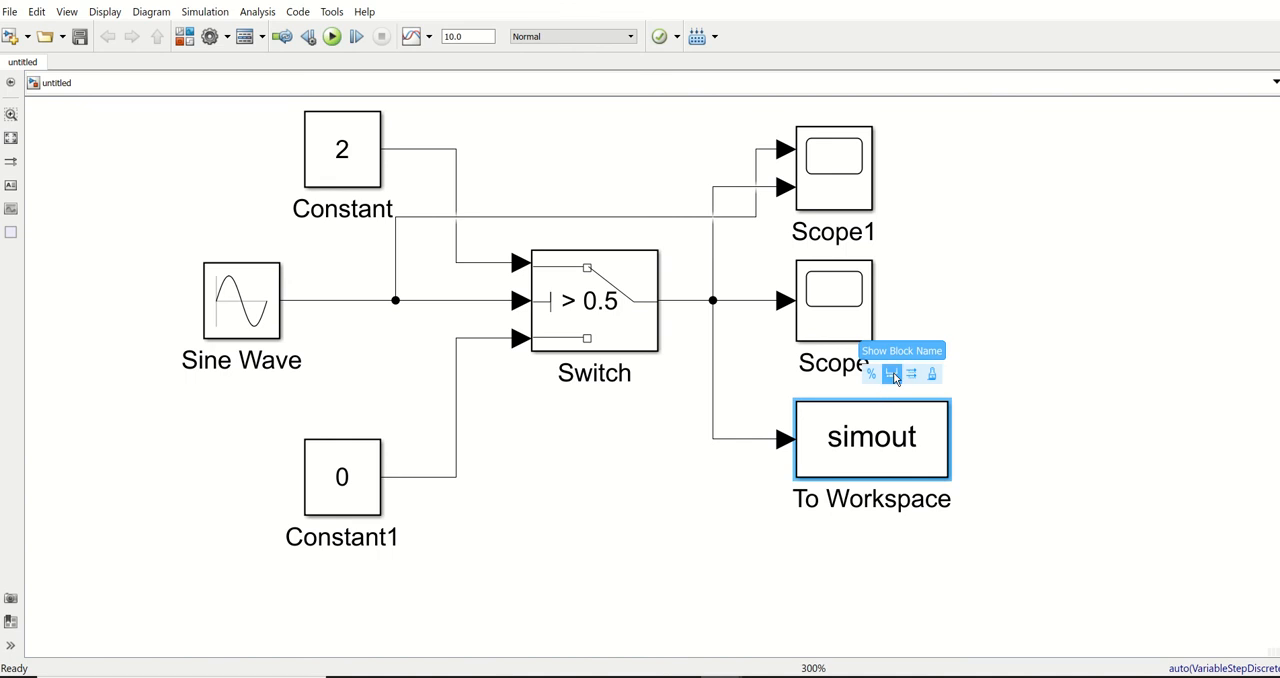
pyautogui.click(1067, 474)
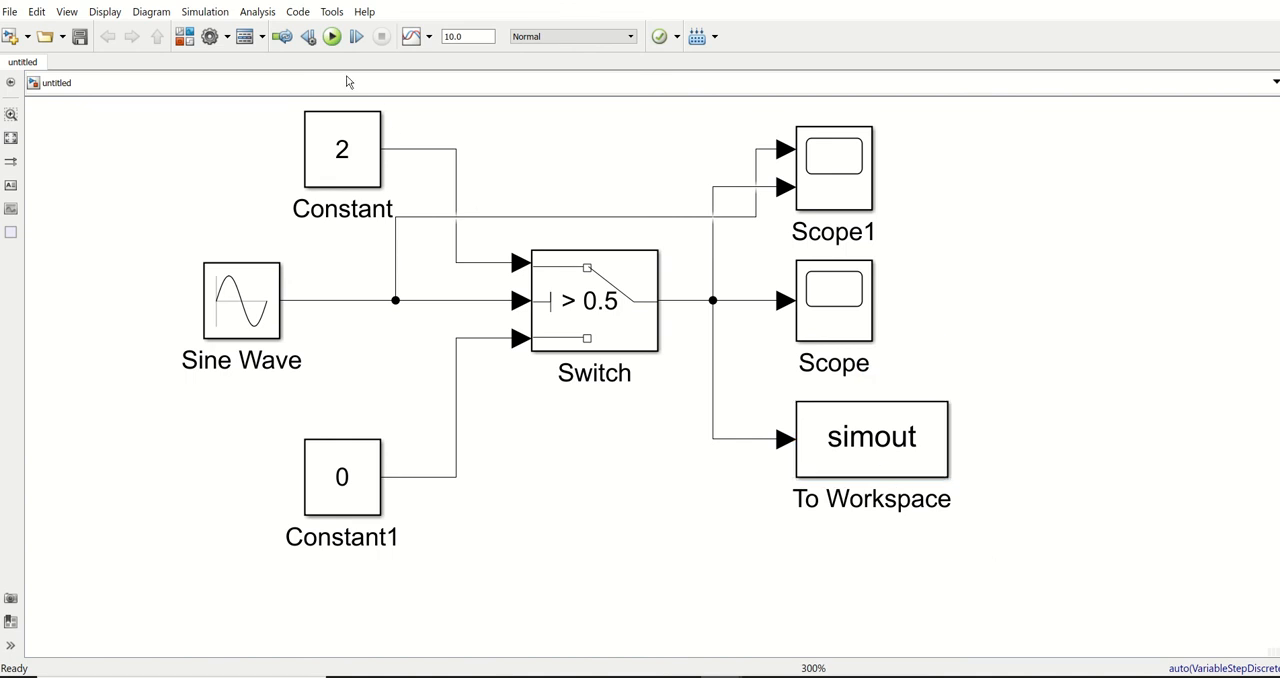
# Run the simulation to export the output and review the To Workspace block's variable name and save format
pyautogui.click(331, 37)
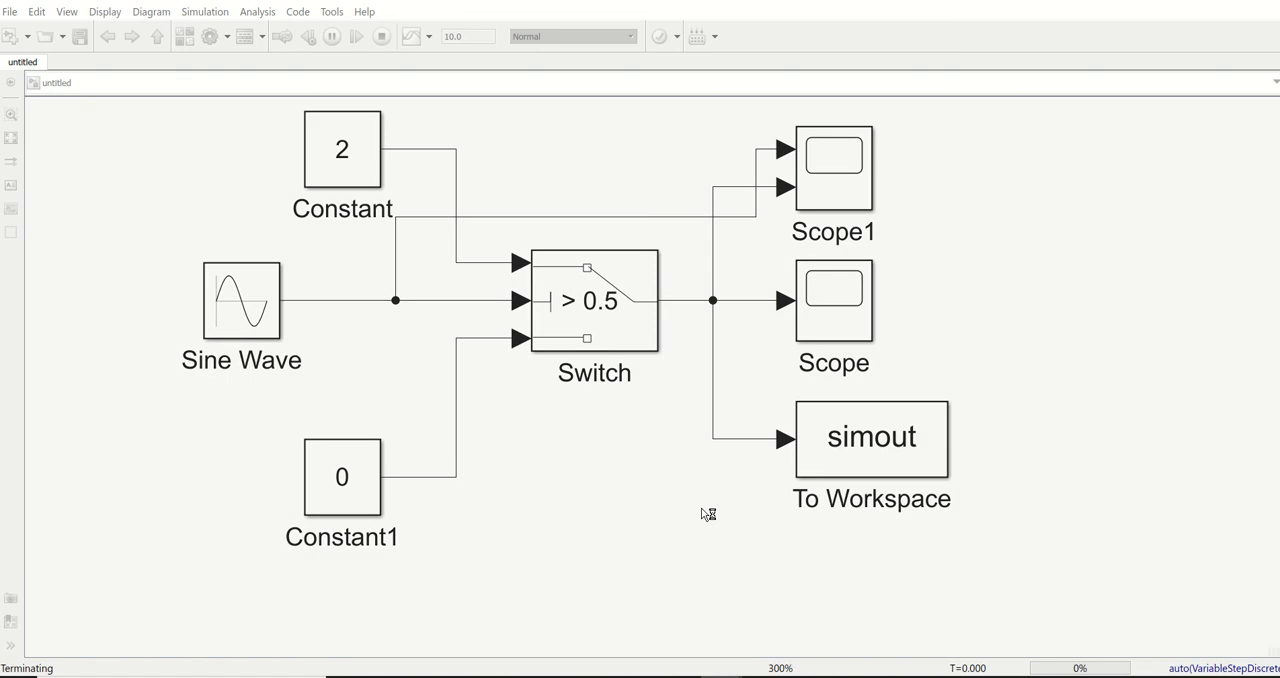
pyautogui.doubleClick(890, 450)
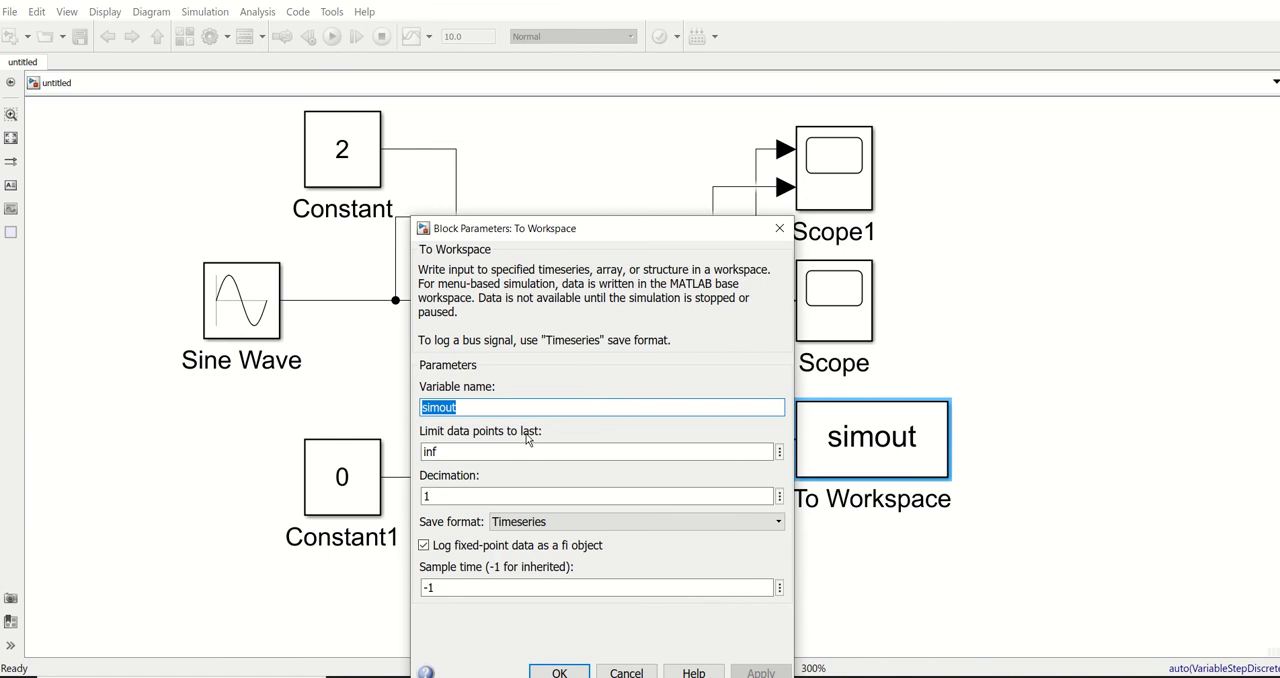
pyautogui.click(559, 672)
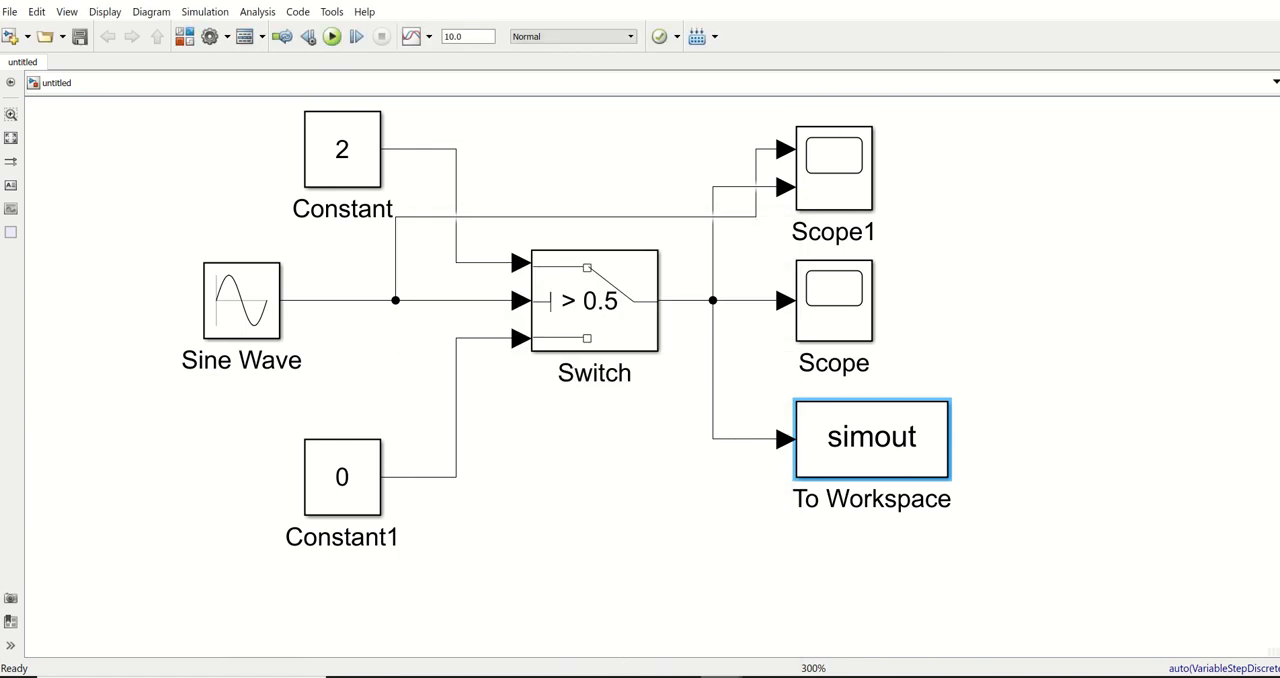
# Switch to MATLAB, open the simout timeseries from the workspace, and examine its Time and Data values
pyautogui.click(500, 610)
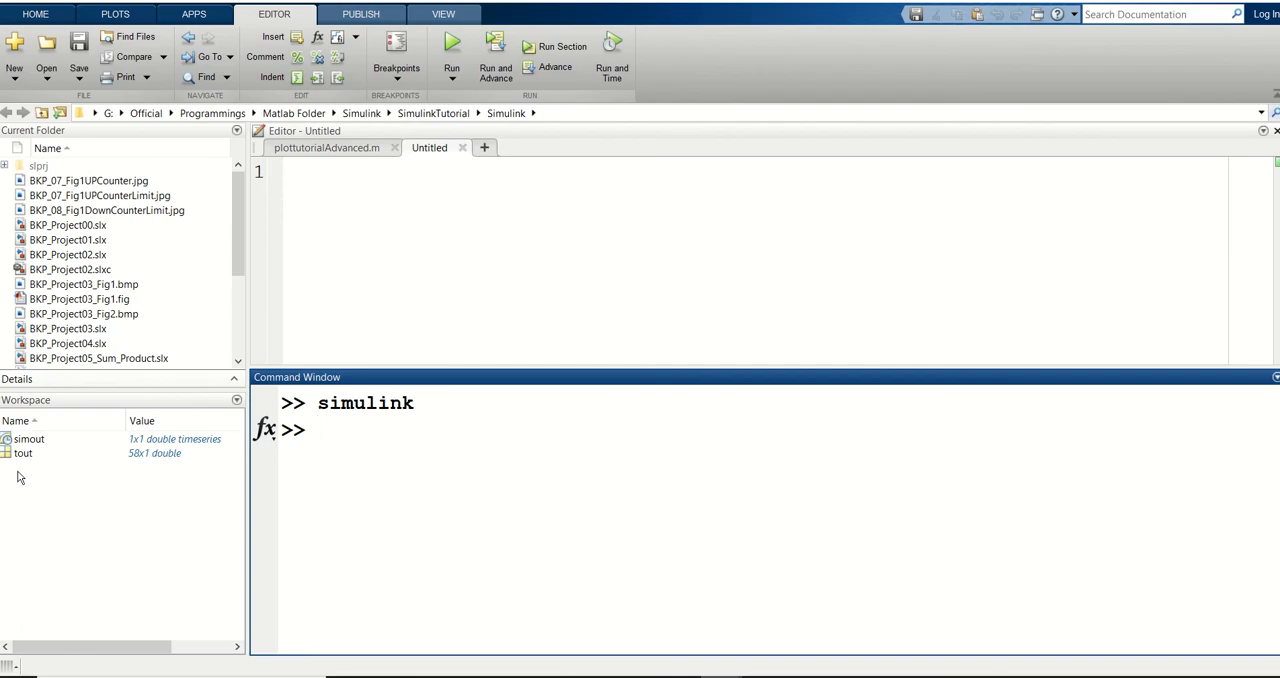
pyautogui.click(154, 442)
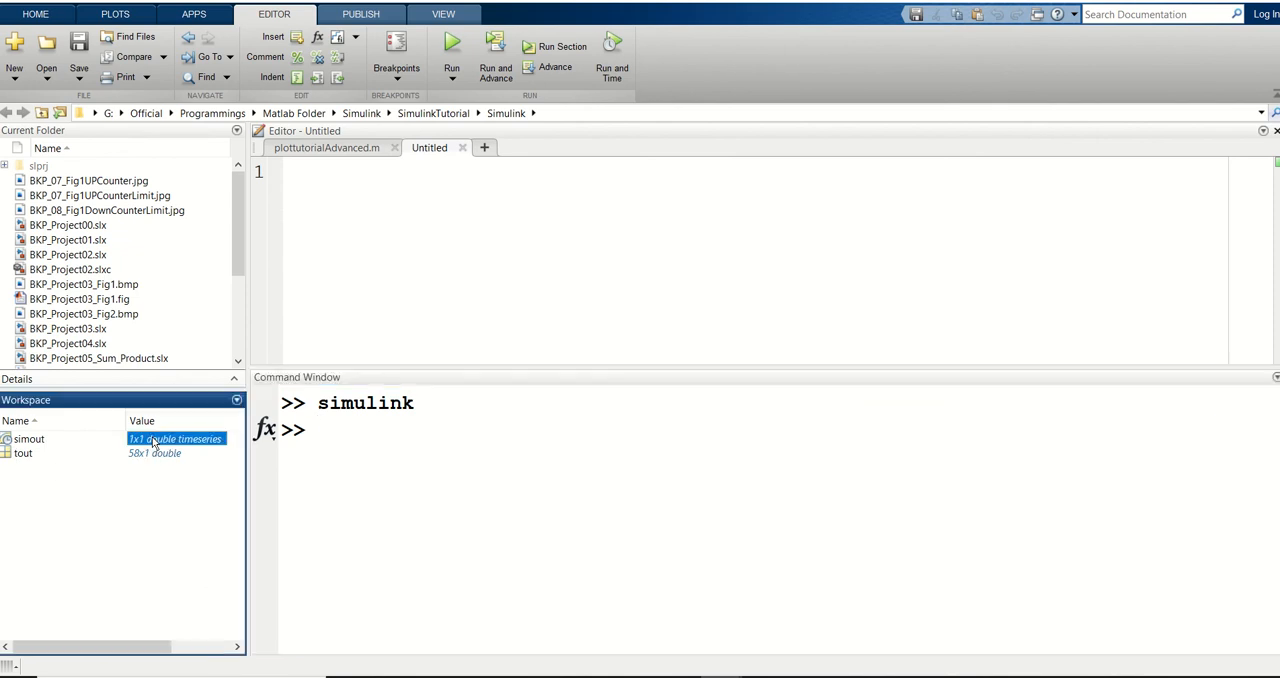
pyautogui.doubleClick(155, 444)
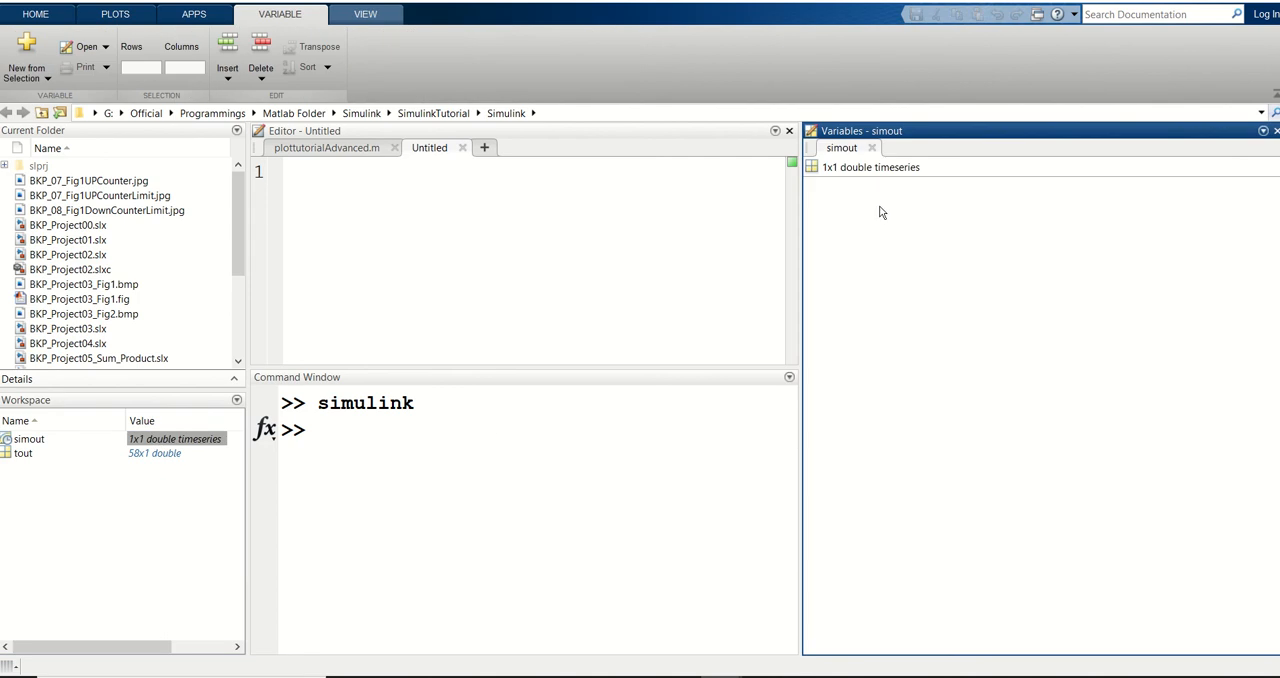
pyautogui.doubleClick(866, 172)
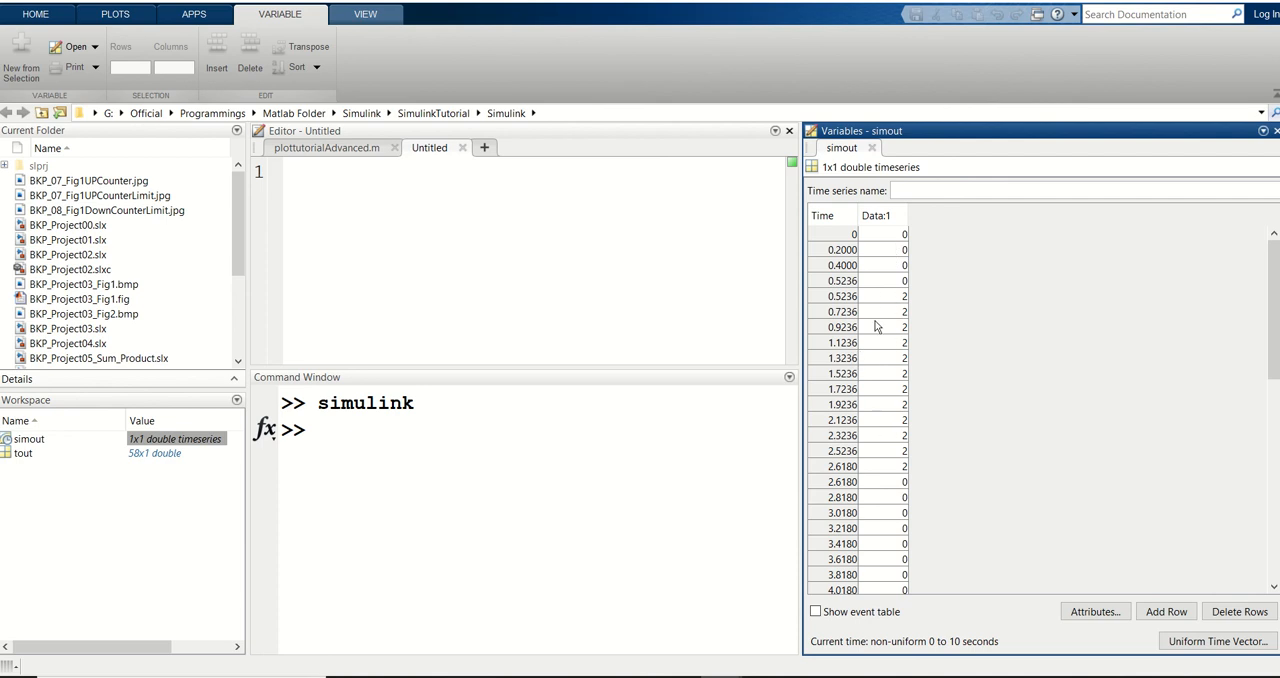
pyautogui.click(826, 240)
pyautogui.moveTo(849, 247); pyautogui.dragTo(888, 593)
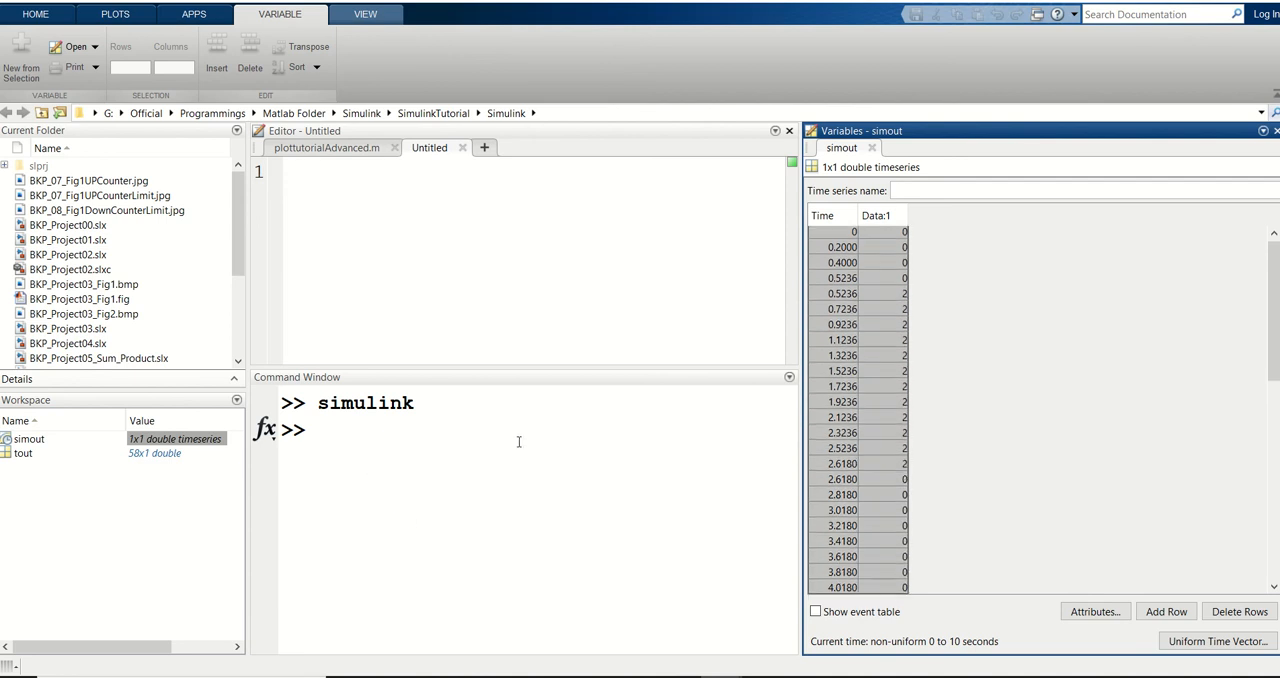
# Display the properties of simout at the MATLAB command prompt and close its open variable table
pyautogui.click(433, 446)
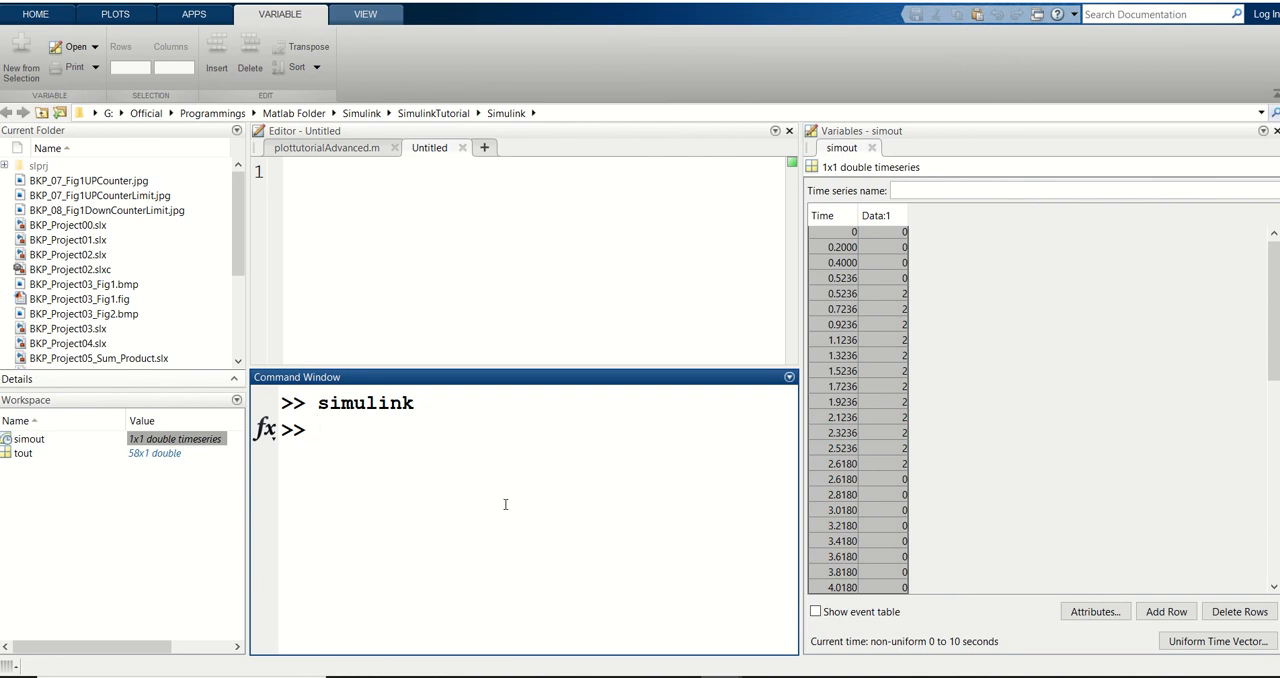
pyautogui.write('simoput')
pyautogui.press('BackSpace')
pyautogui.press('BackSpace')
pyautogui.press('BackSpace')
pyautogui.press('BackSpace')
pyautogui.write('out')
pyautogui.press('Return')
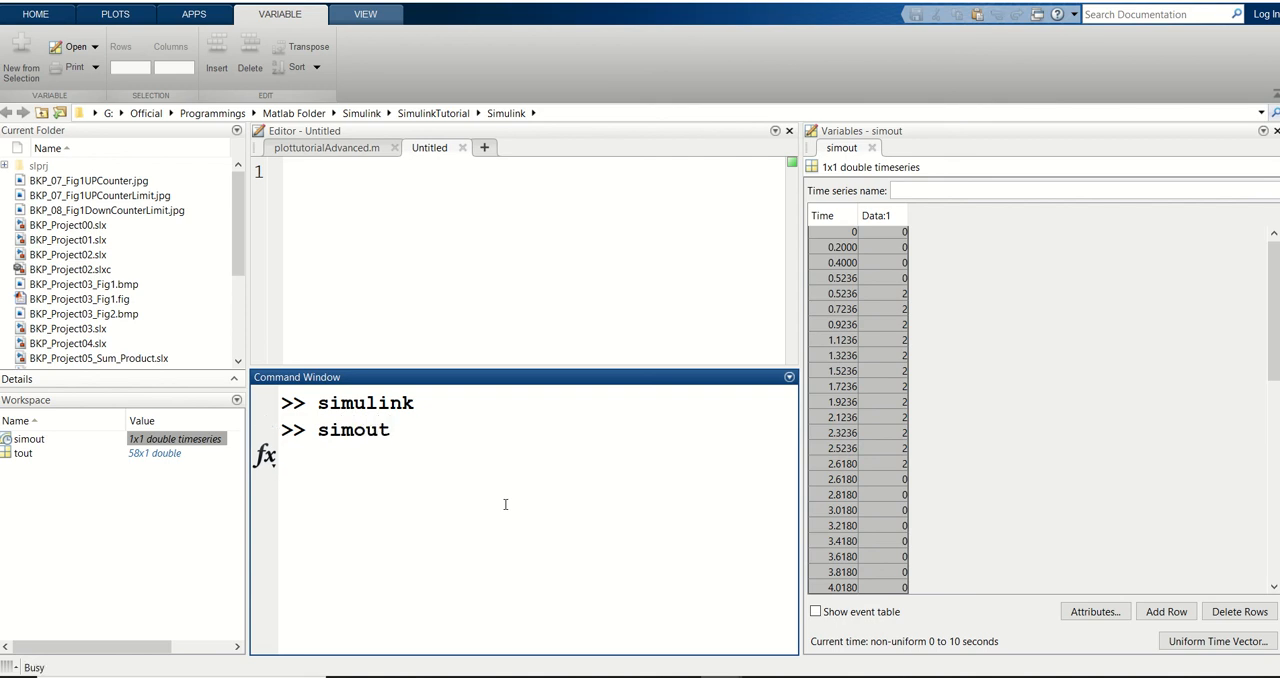
pyautogui.click(872, 148)
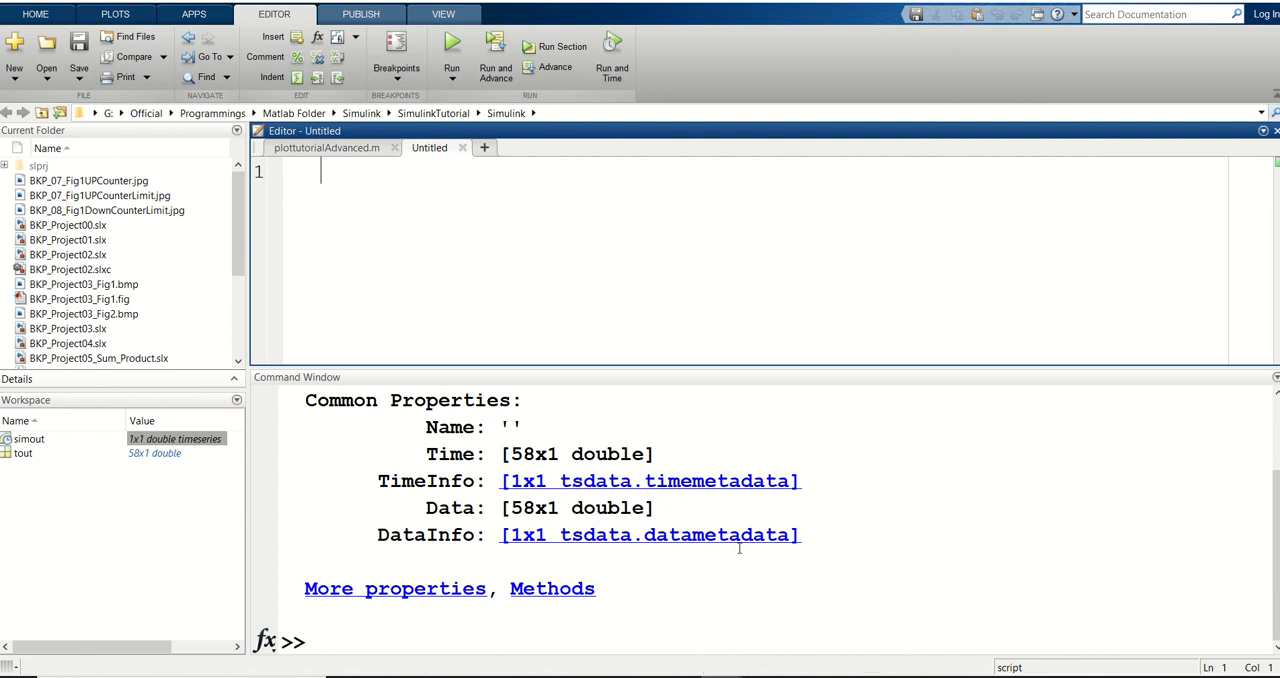
pyautogui.click(579, 622)
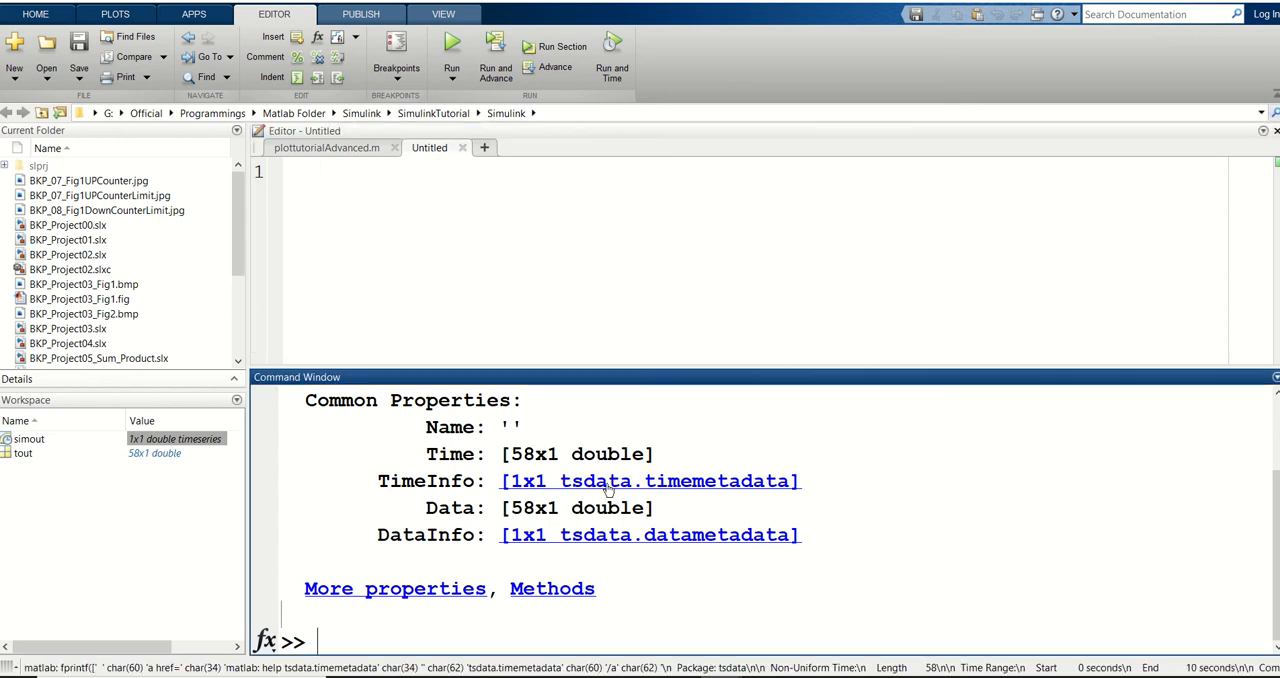